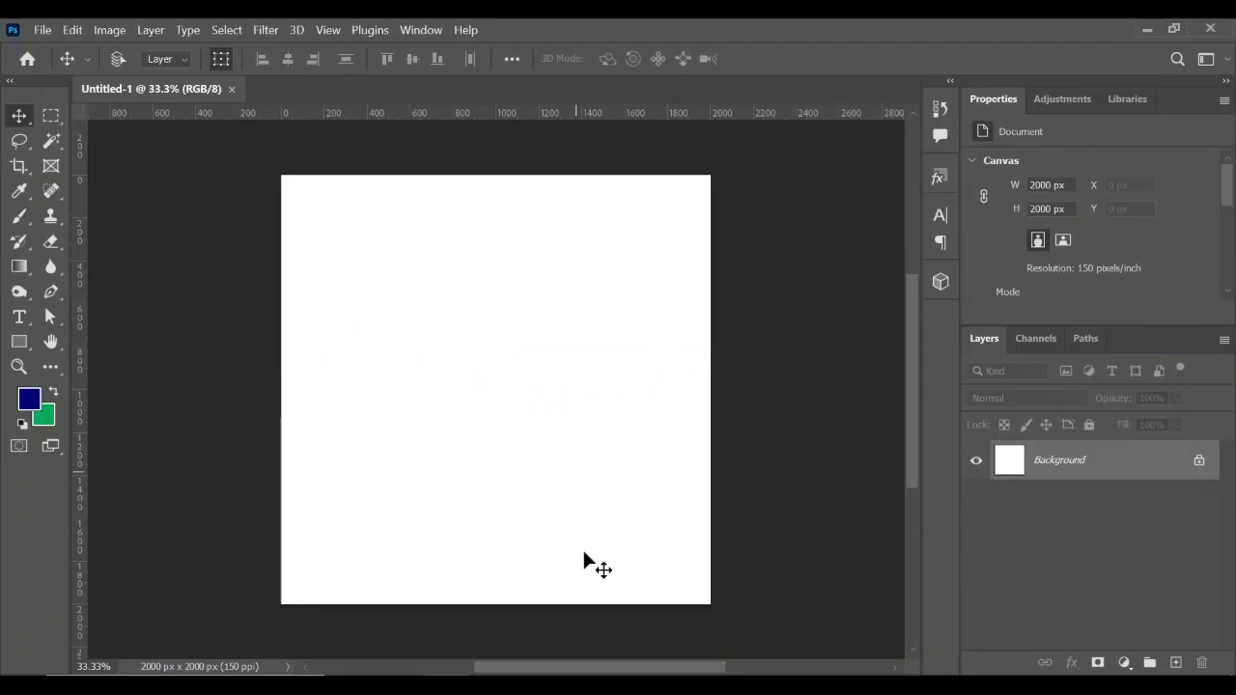
# Place the grass image pngegg (4) at about 63% above centre, then bring in the mountain image
pyautogui.click(492, 608)
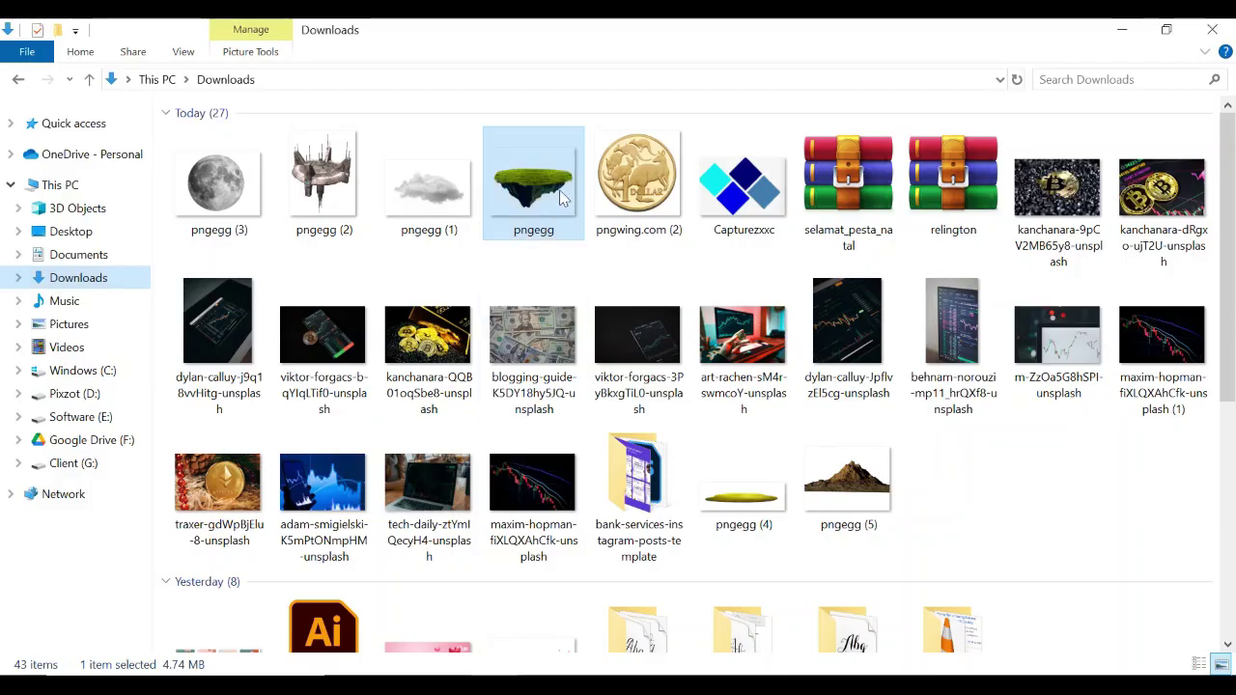
pyautogui.moveTo(744, 498); pyautogui.dragTo(493, 396)
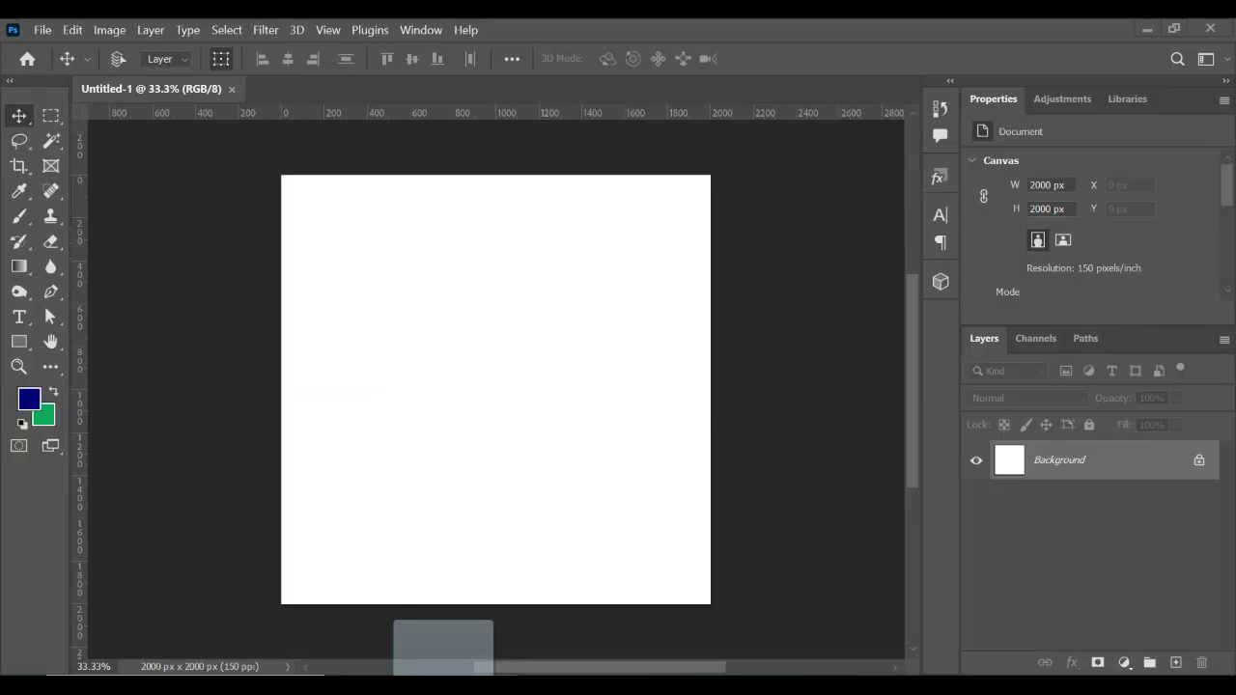
pyautogui.moveTo(705, 322); pyautogui.dragTo(676, 330)
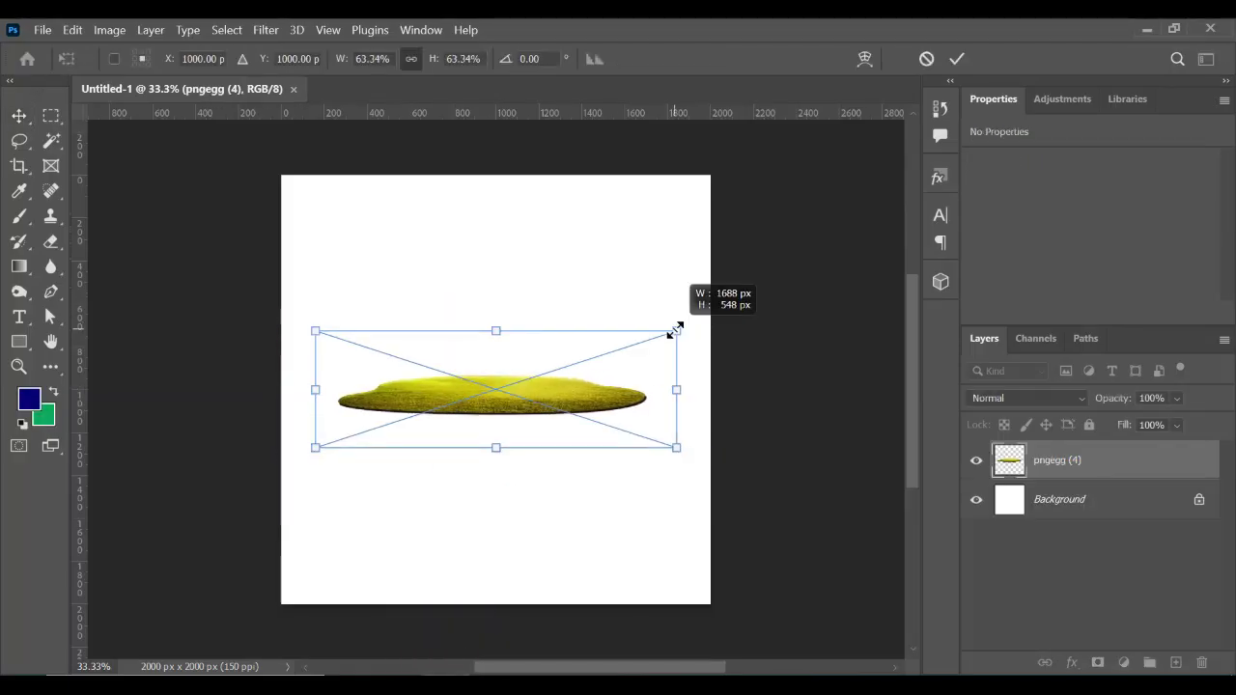
pyautogui.click(956, 66)
pyautogui.moveTo(544, 422); pyautogui.dragTo(532, 364)
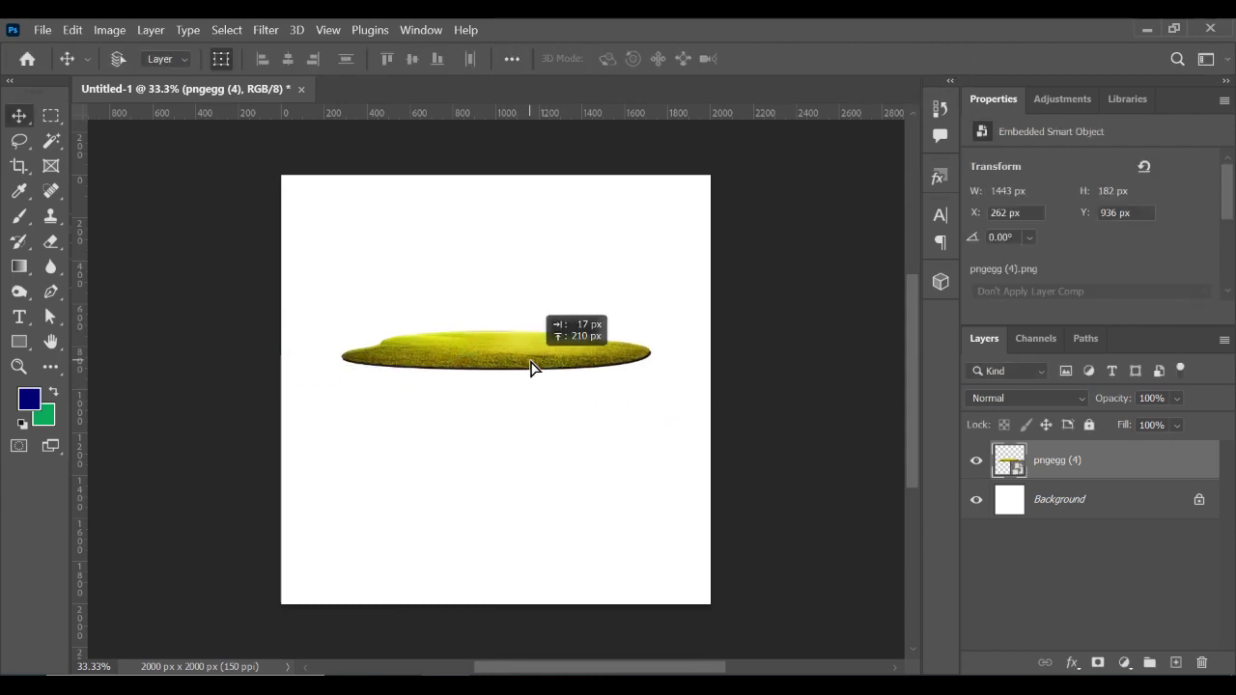
pyautogui.click(483, 615)
pyautogui.moveTo(840, 478); pyautogui.dragTo(483, 475)
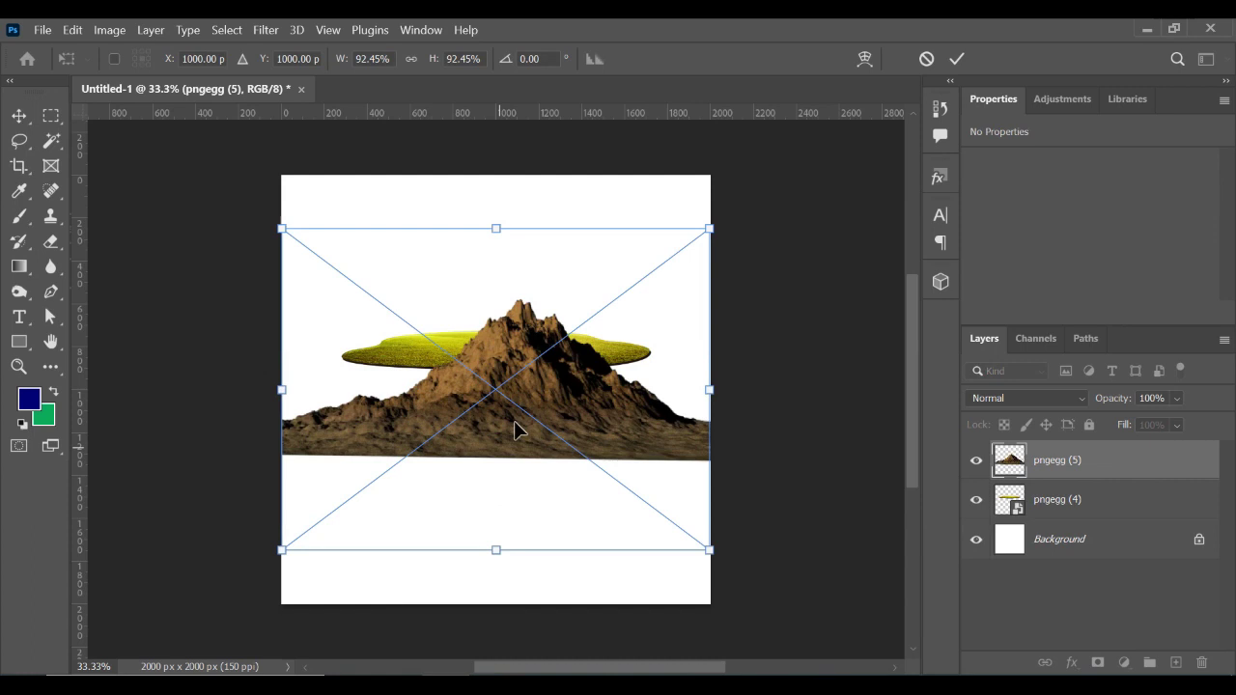
# Flip the mountain image pngegg (5) vertically and commit its placement
pyautogui.rightClick(529, 411)
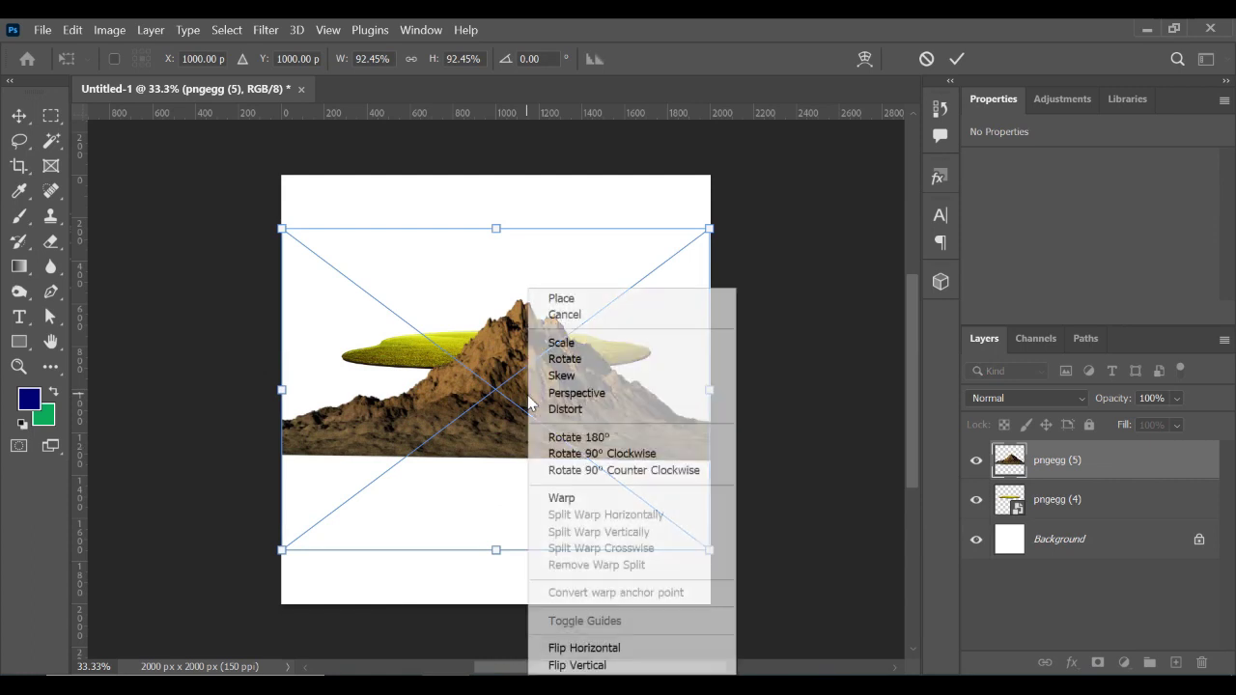
pyautogui.click(587, 665)
pyautogui.moveTo(531, 407); pyautogui.dragTo(499, 420)
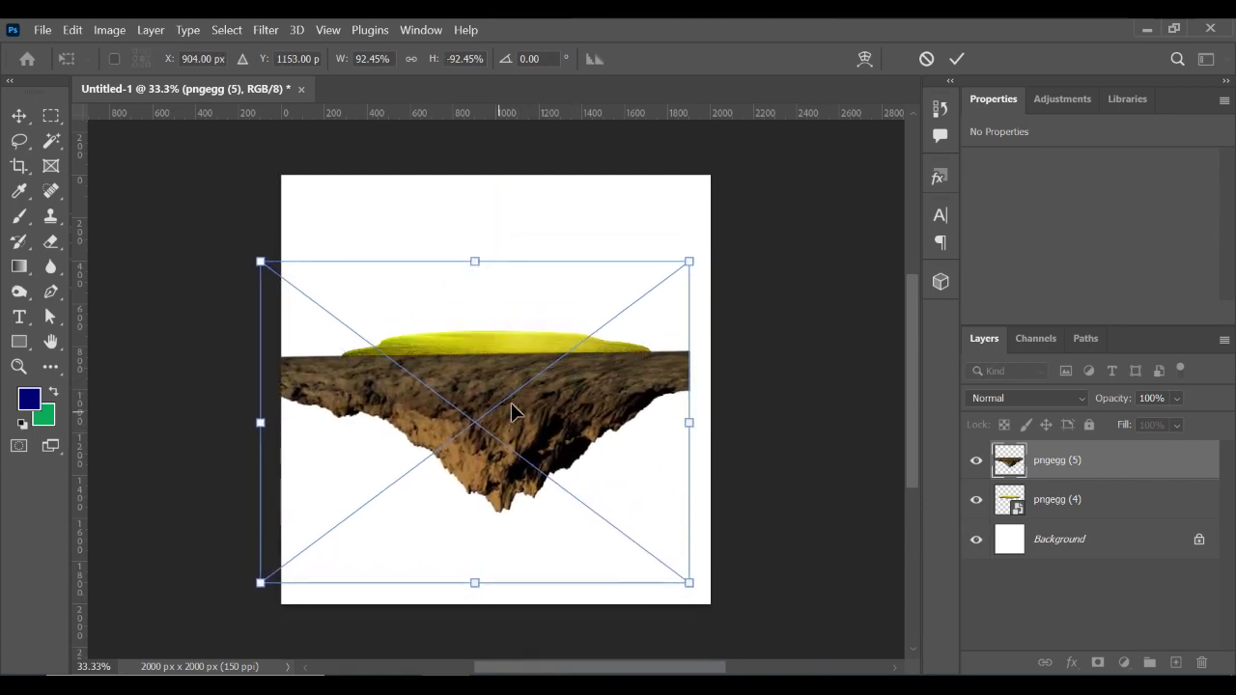
pyautogui.click(959, 60)
# Move the mountain layer below the grass and narrow it to 1832 px
pyautogui.moveTo(1063, 468); pyautogui.dragTo(1062, 522)
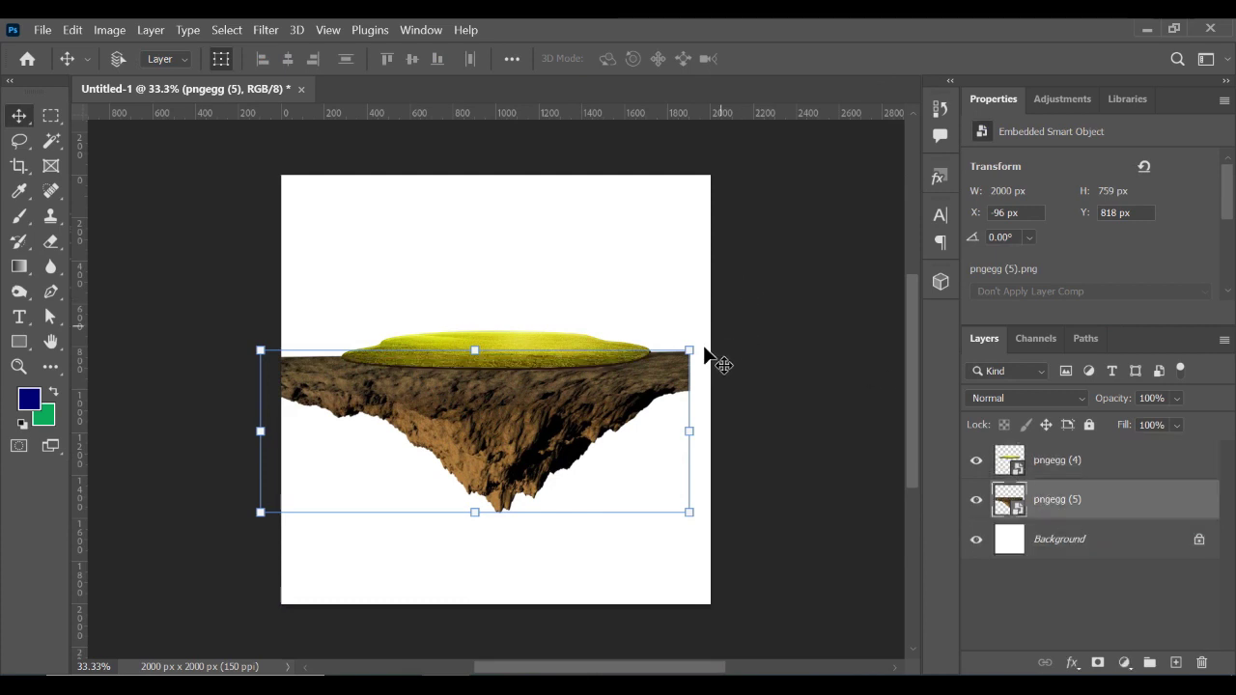
pyautogui.moveTo(589, 421); pyautogui.dragTo(576, 419)
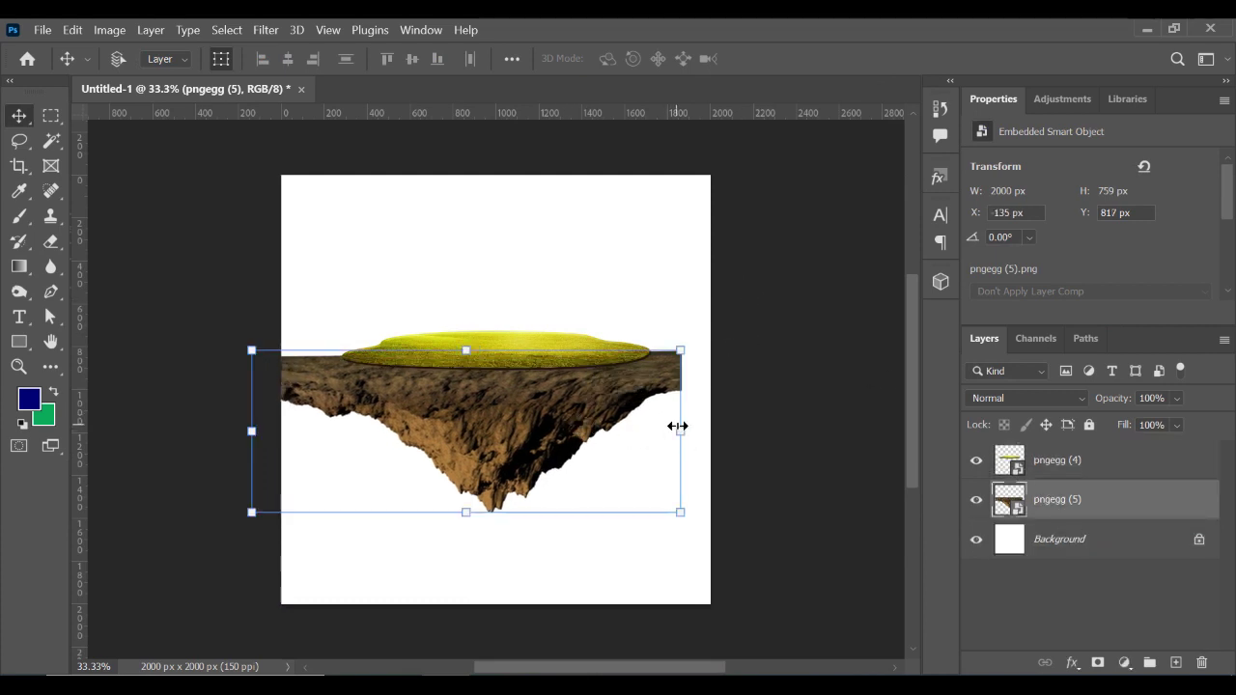
pyautogui.moveTo(677, 426)
pyautogui.mouseDown()
pyautogui.moveTo(652, 435)
pyautogui.moveTo(663, 428)
pyautogui.mouseUp()
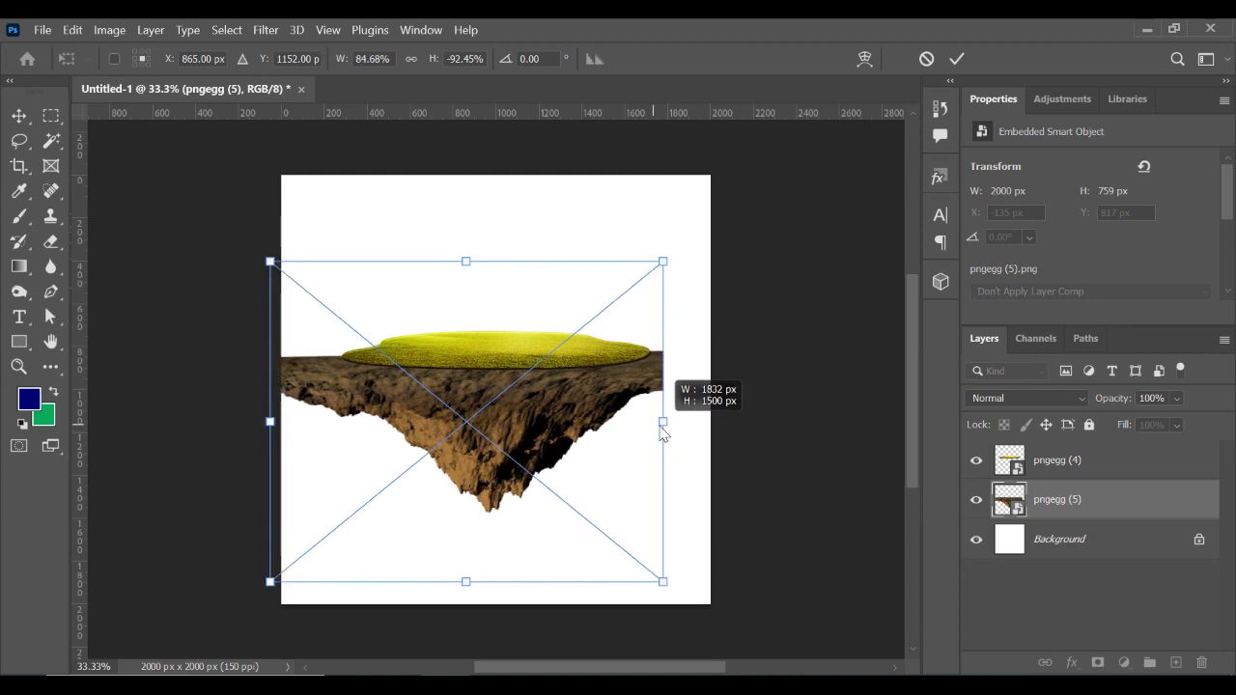
pyautogui.click(956, 60)
# Zoom in on the island and rasterize the rock layer pngegg (5)
pyautogui.press('z')
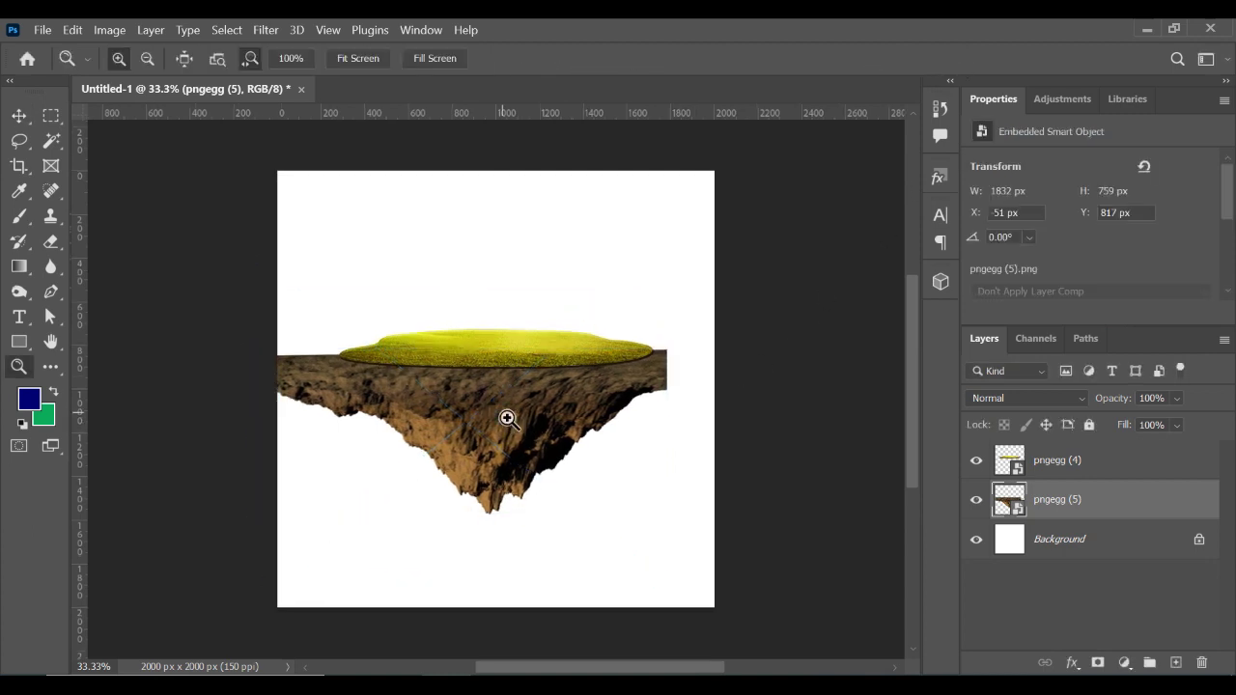
pyautogui.click(505, 413)
pyautogui.rightClick(1041, 500)
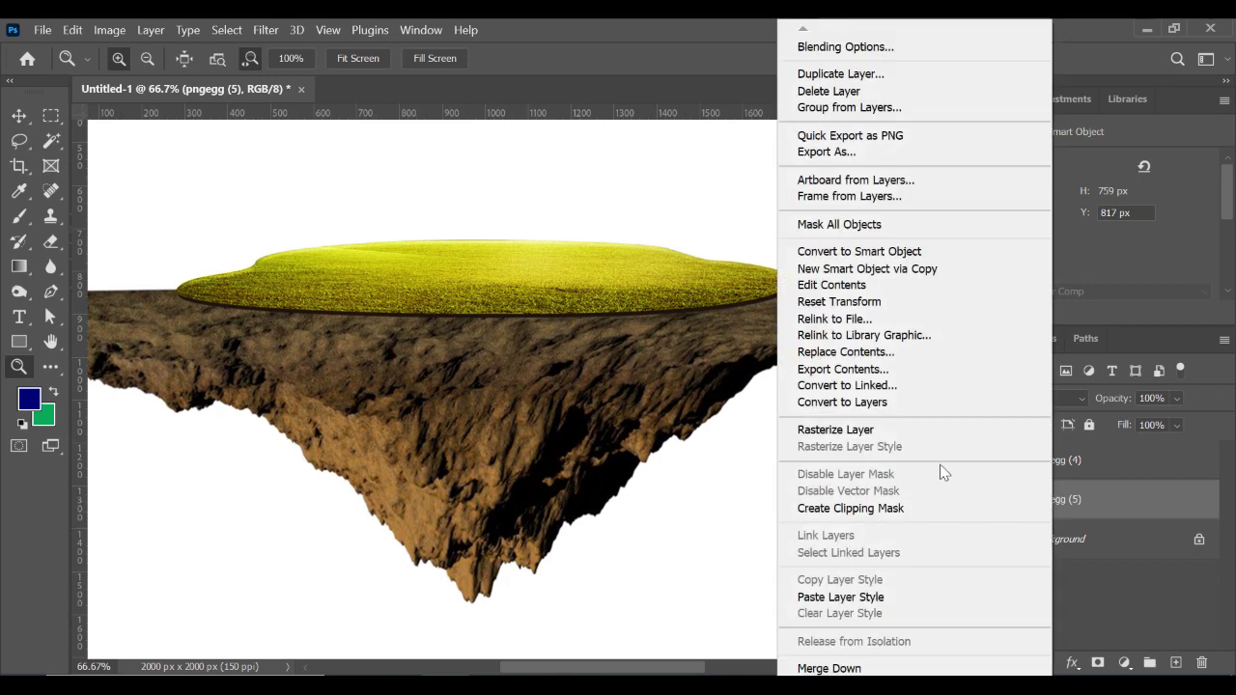
pyautogui.click(826, 430)
# Trace the rock's right overhang with a Pen path and delete it
pyautogui.click(50, 290)
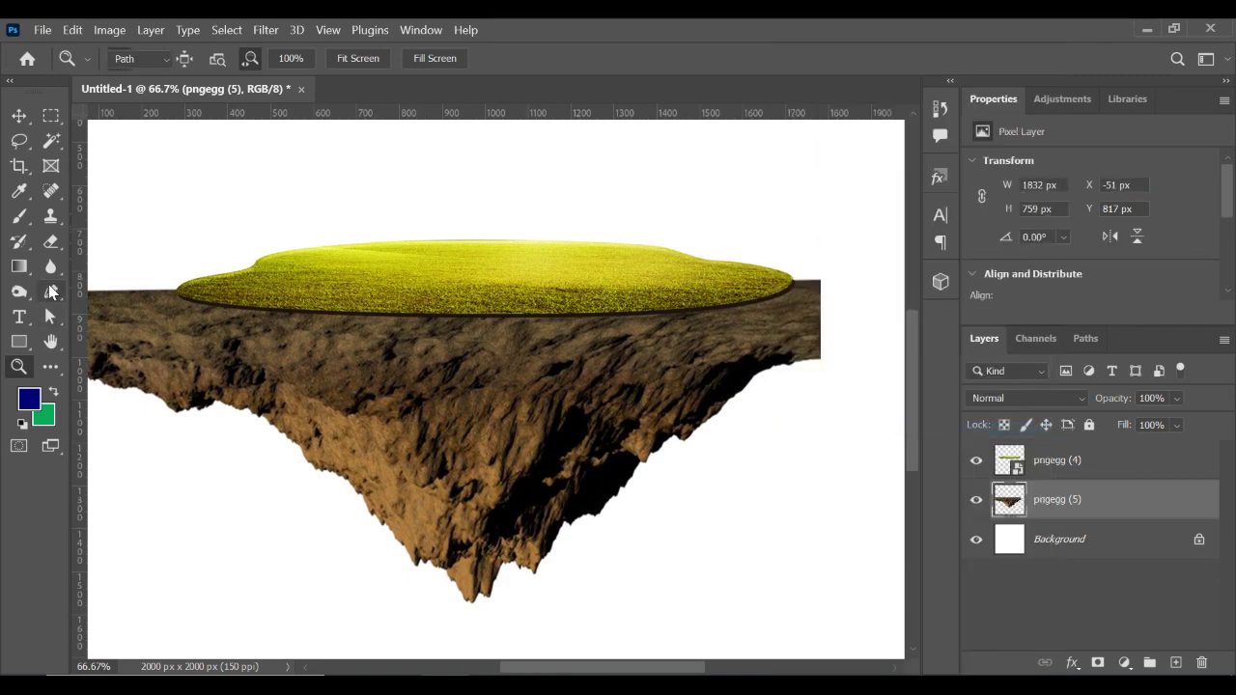
pyautogui.click(138, 59)
pyautogui.click(136, 92)
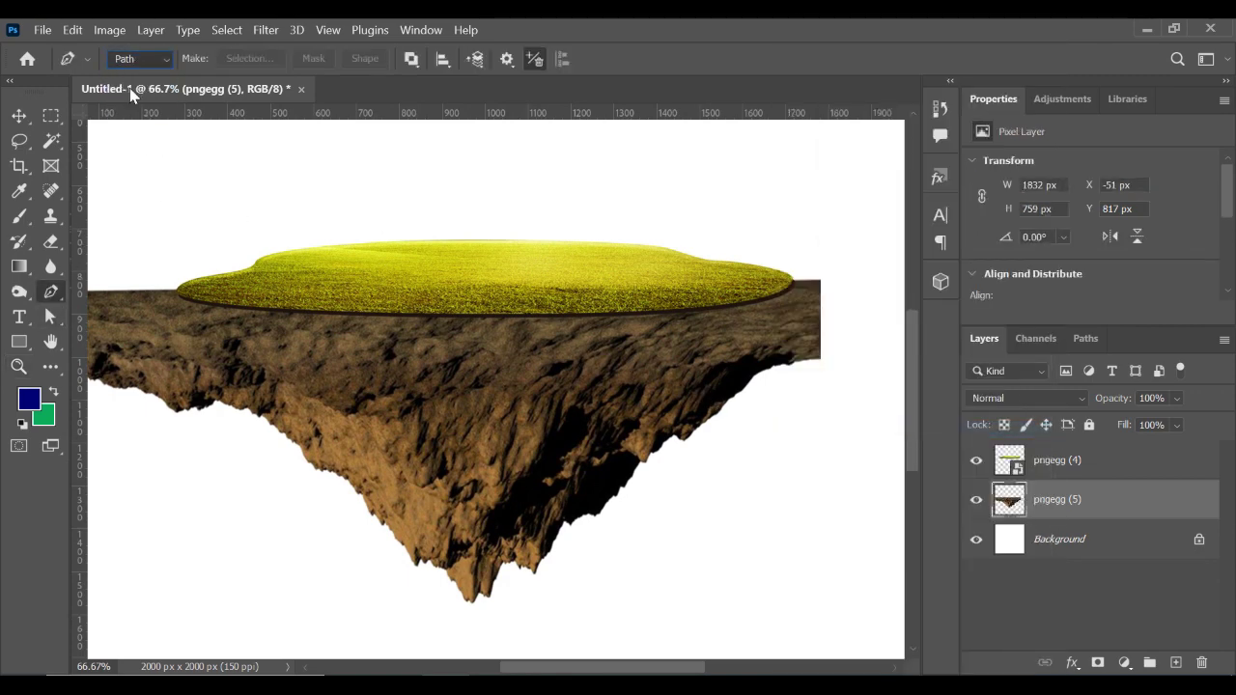
pyautogui.click(690, 436)
pyautogui.click(708, 405)
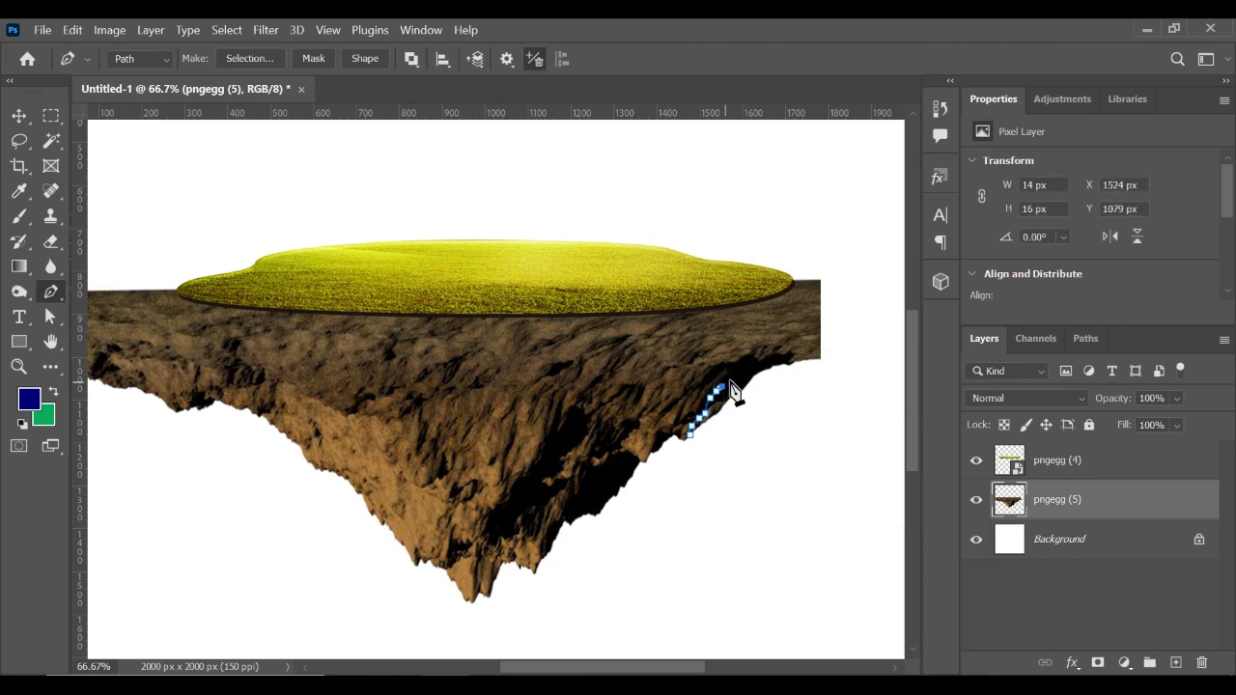
pyautogui.moveTo(745, 366); pyautogui.dragTo(784, 295)
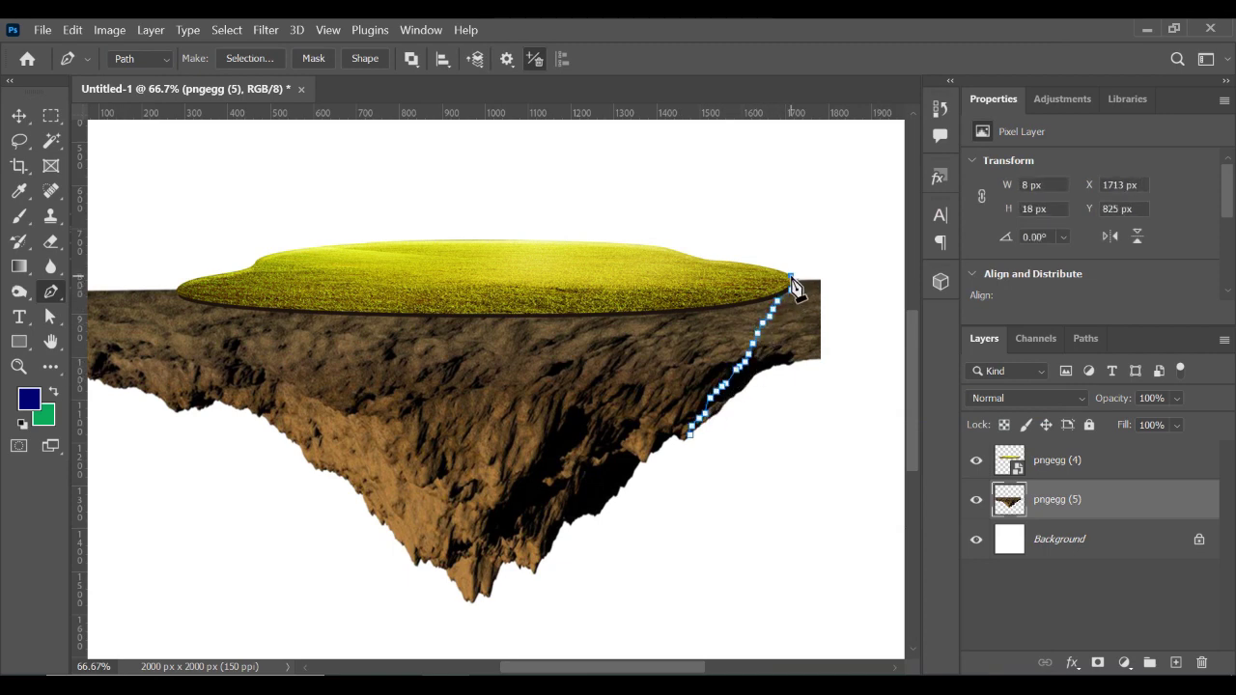
pyautogui.click(846, 252)
pyautogui.click(874, 367)
pyautogui.click(747, 487)
pyautogui.moveTo(690, 436); pyautogui.dragTo(699, 423)
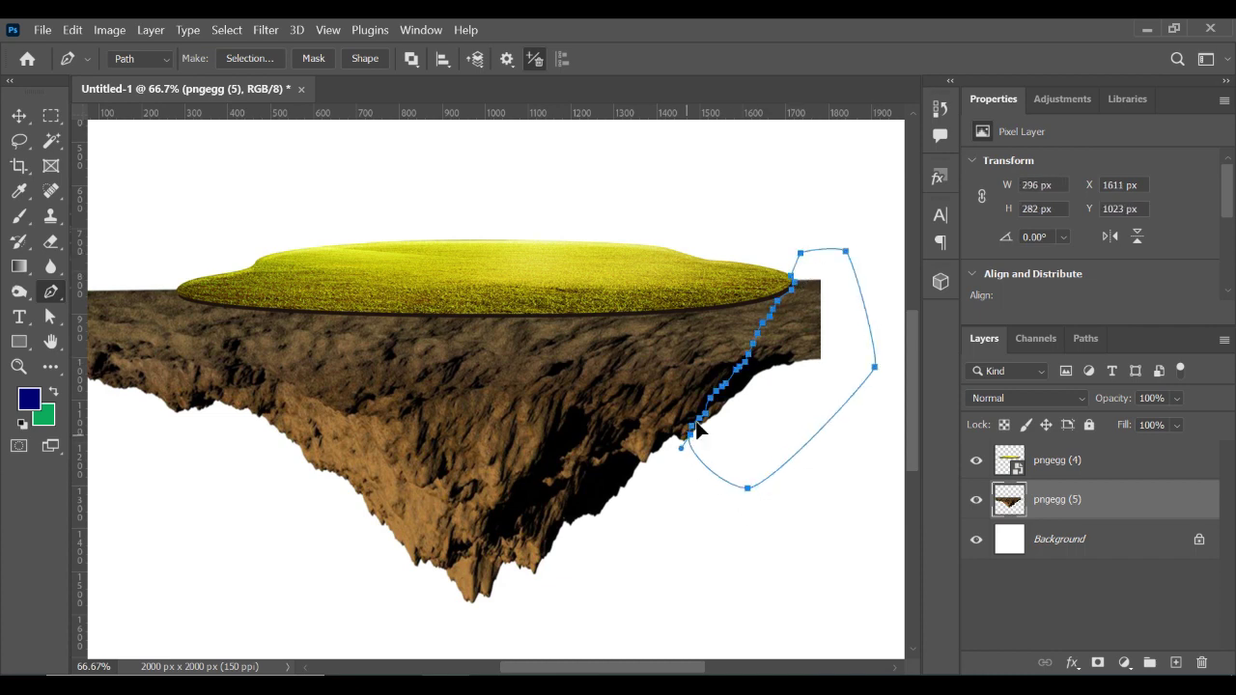
pyautogui.hotkey('ctrl', 'Return')
pyautogui.press('Delete')
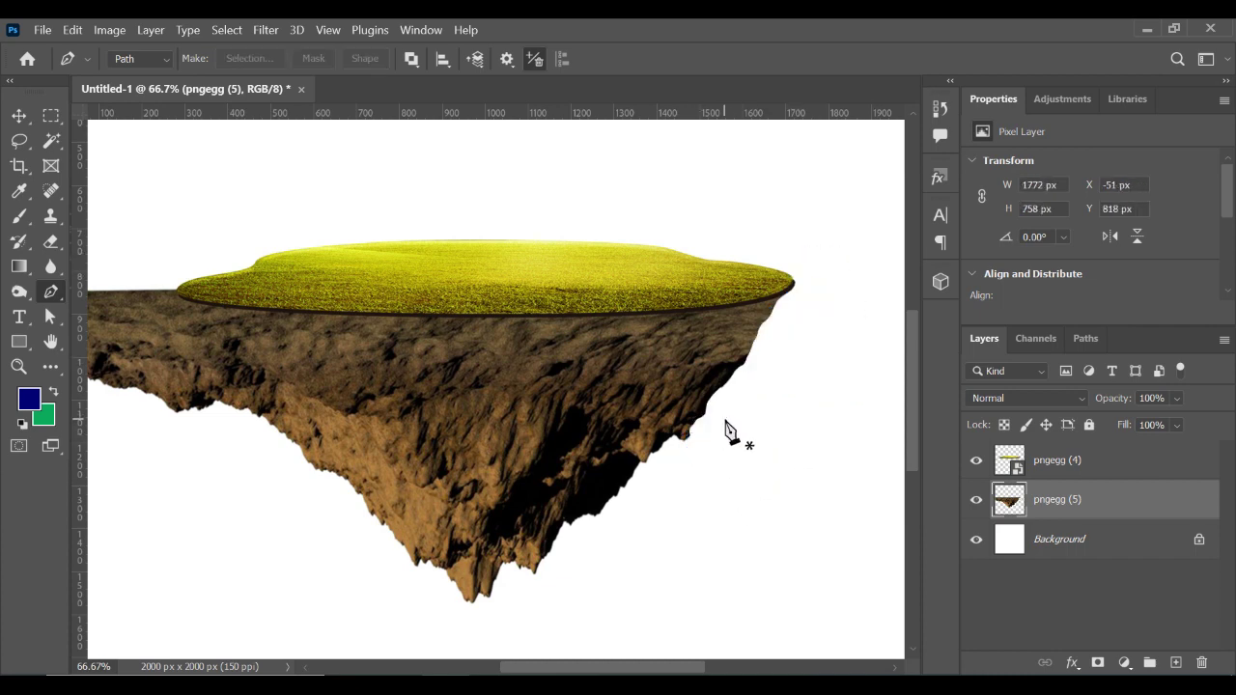
pyautogui.hscroll(-2, 602, 373)
# Outline the rock's large left overhang with the Pen tool and delete it
pyautogui.hscroll(-1, 502, 396)
pyautogui.click(405, 403)
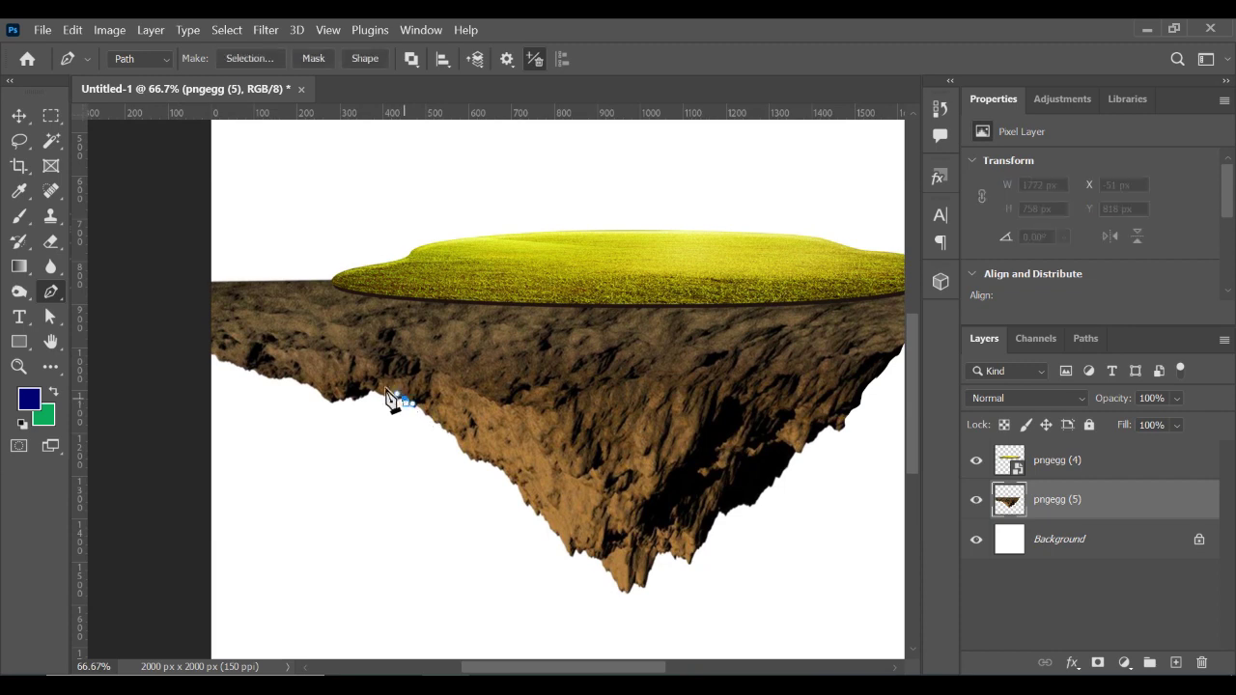
pyautogui.click(349, 350)
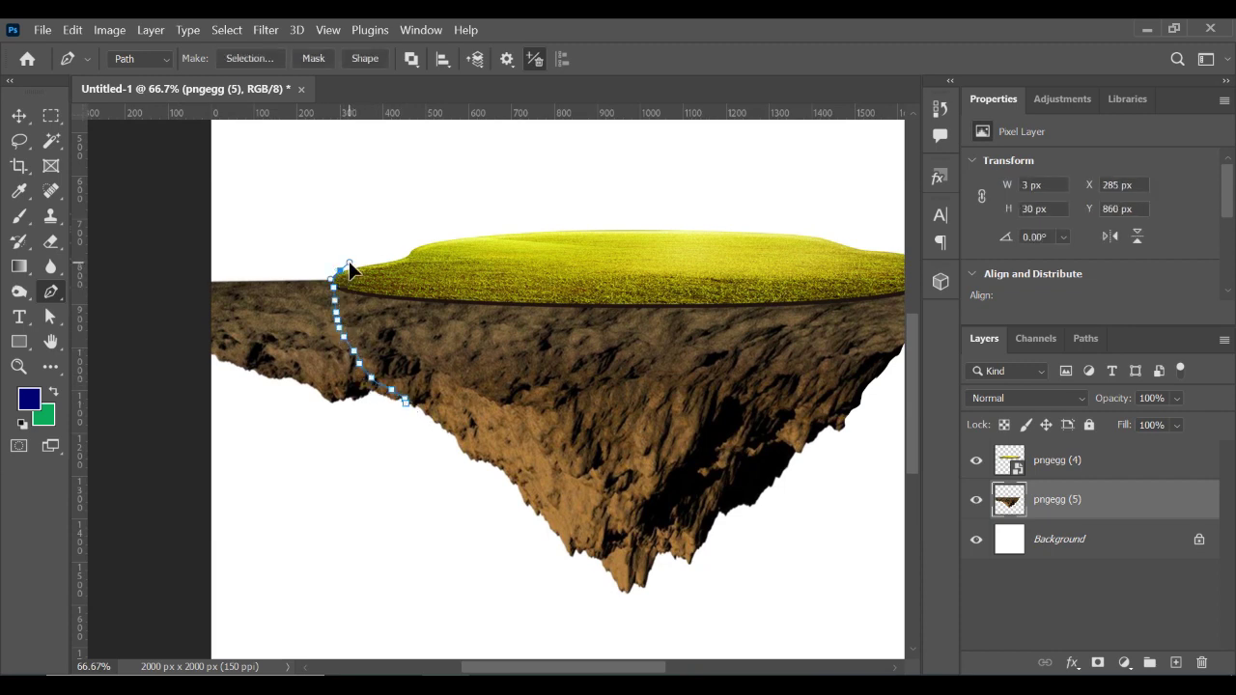
pyautogui.click(294, 237)
pyautogui.click(225, 232)
pyautogui.click(169, 250)
pyautogui.click(148, 297)
pyautogui.click(151, 353)
pyautogui.click(167, 386)
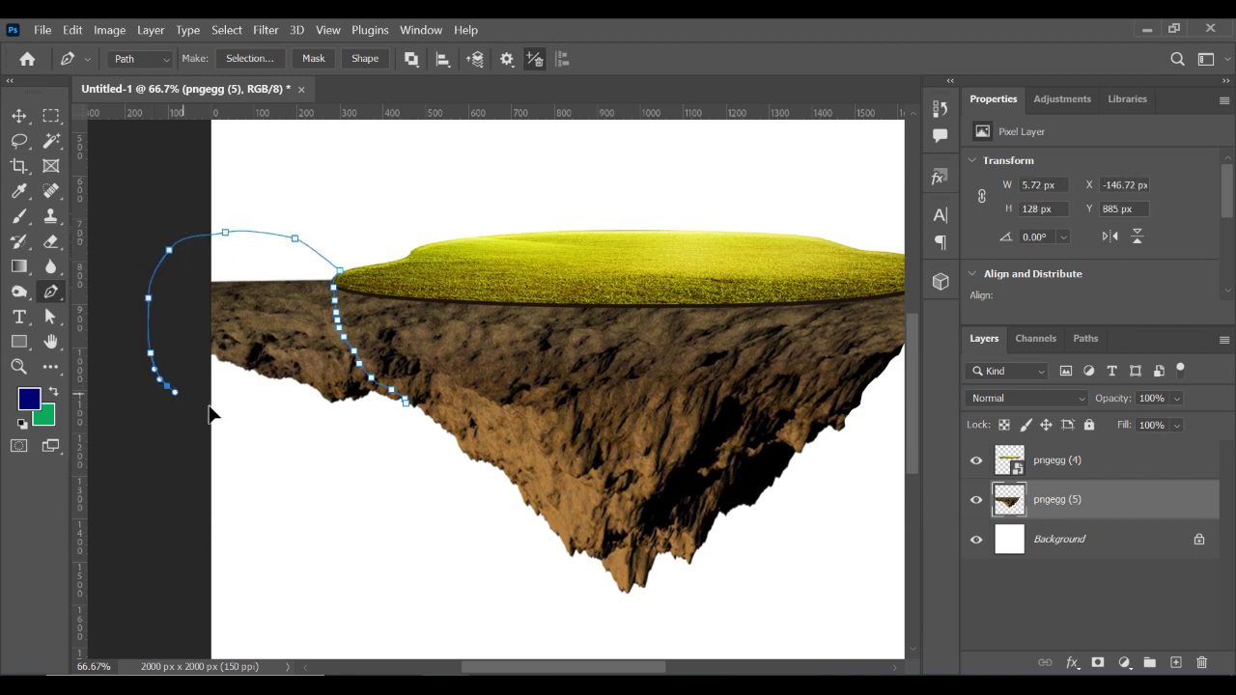
pyautogui.click(235, 422)
pyautogui.click(332, 441)
pyautogui.click(406, 402)
pyautogui.press('Return')
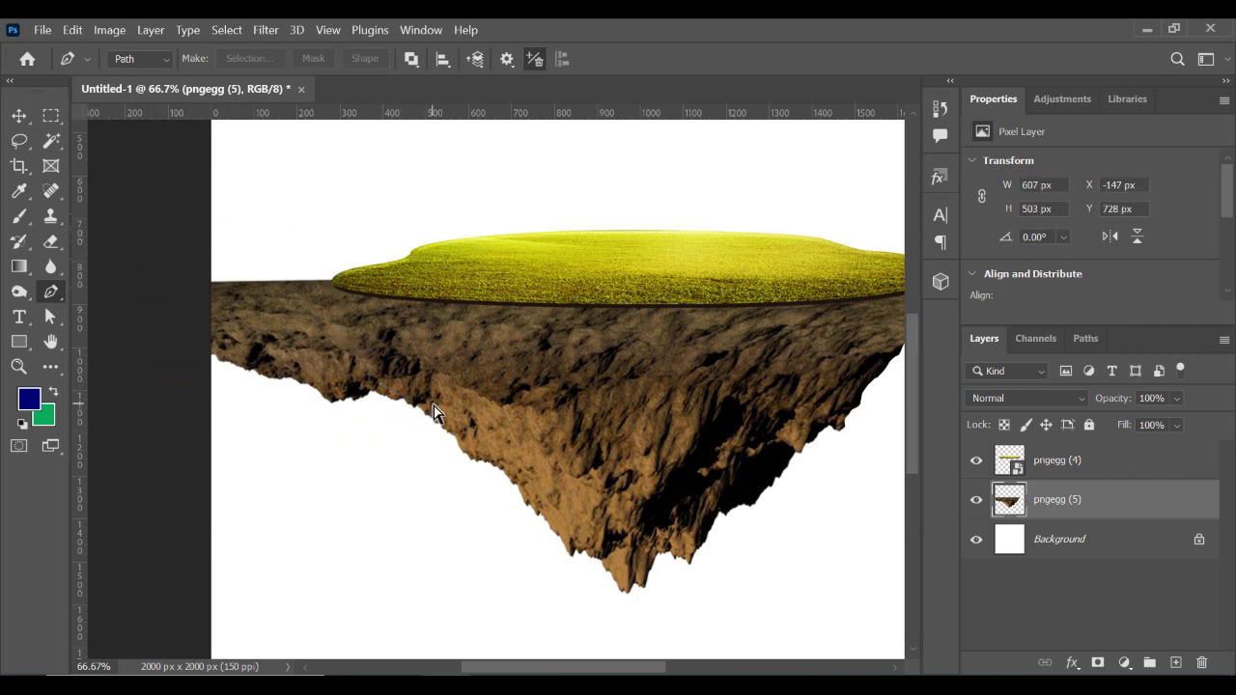
pyautogui.press('Delete')
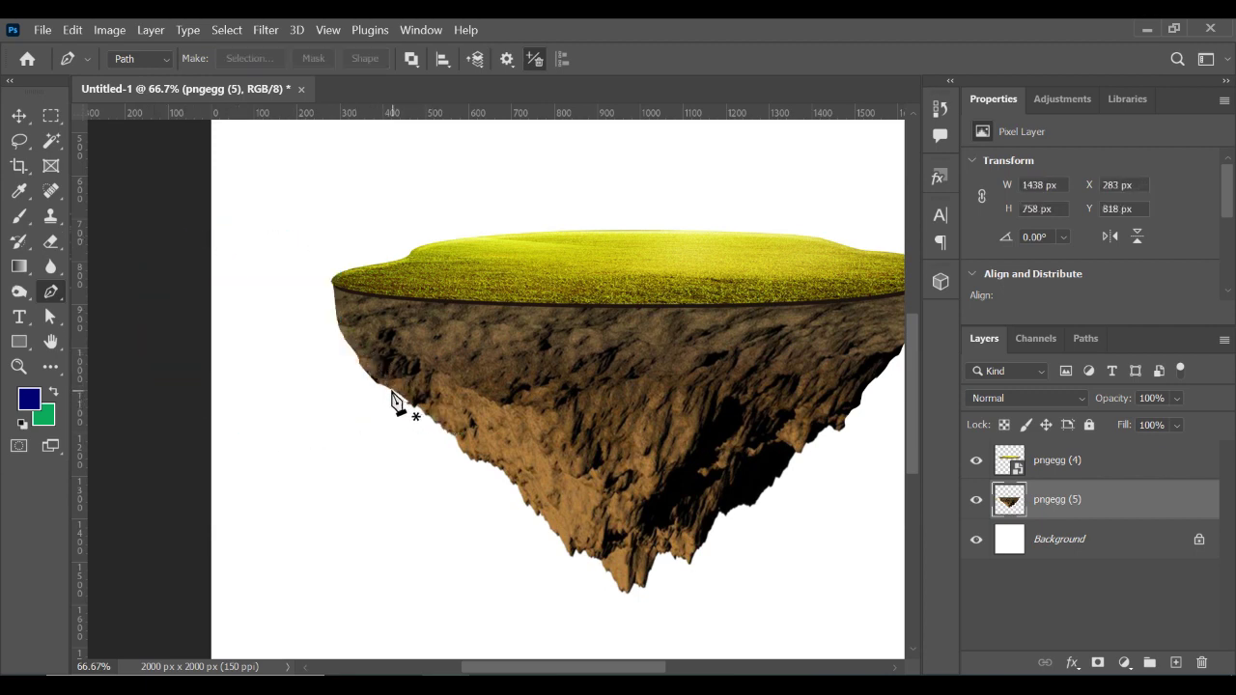
# Cut away the remaining left dirt bulge, deselect, and fit the canvas on screen
pyautogui.click(390, 390)
pyautogui.click(366, 359)
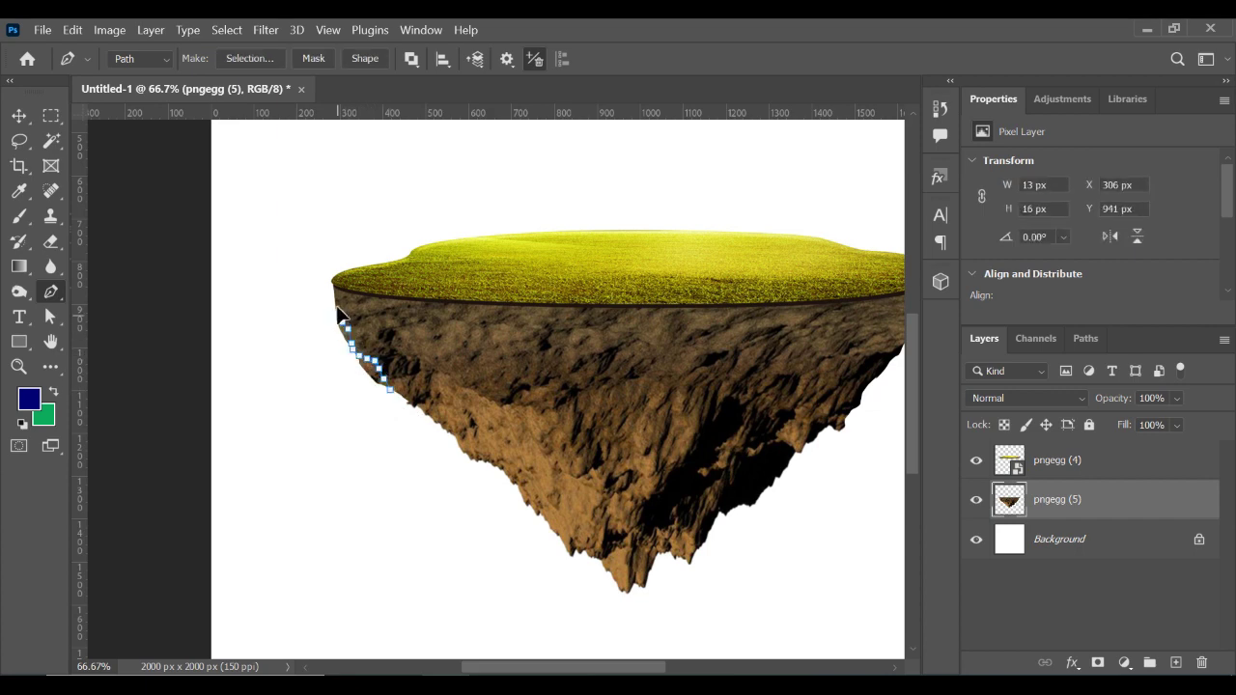
pyautogui.click(274, 332)
pyautogui.click(342, 413)
pyautogui.click(414, 434)
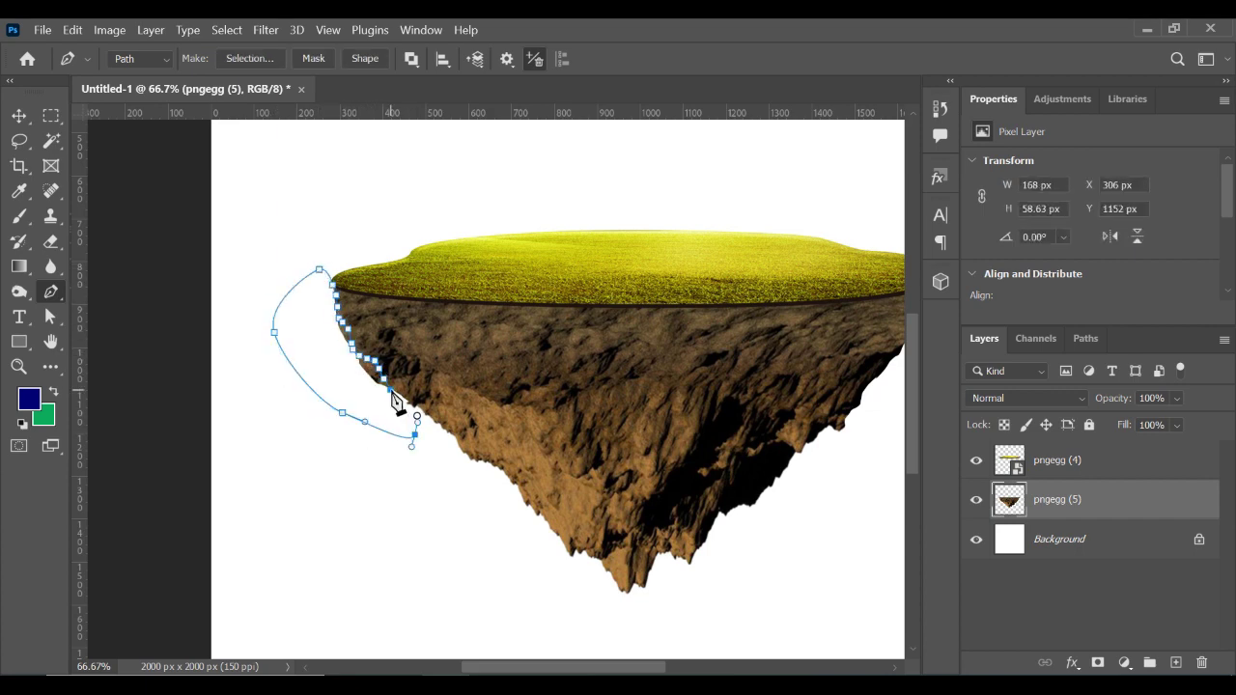
pyautogui.click(391, 392)
pyautogui.hotkey('ctrl', 'Return')
pyautogui.press('Delete')
pyautogui.hotkey('ctrl', 'd')
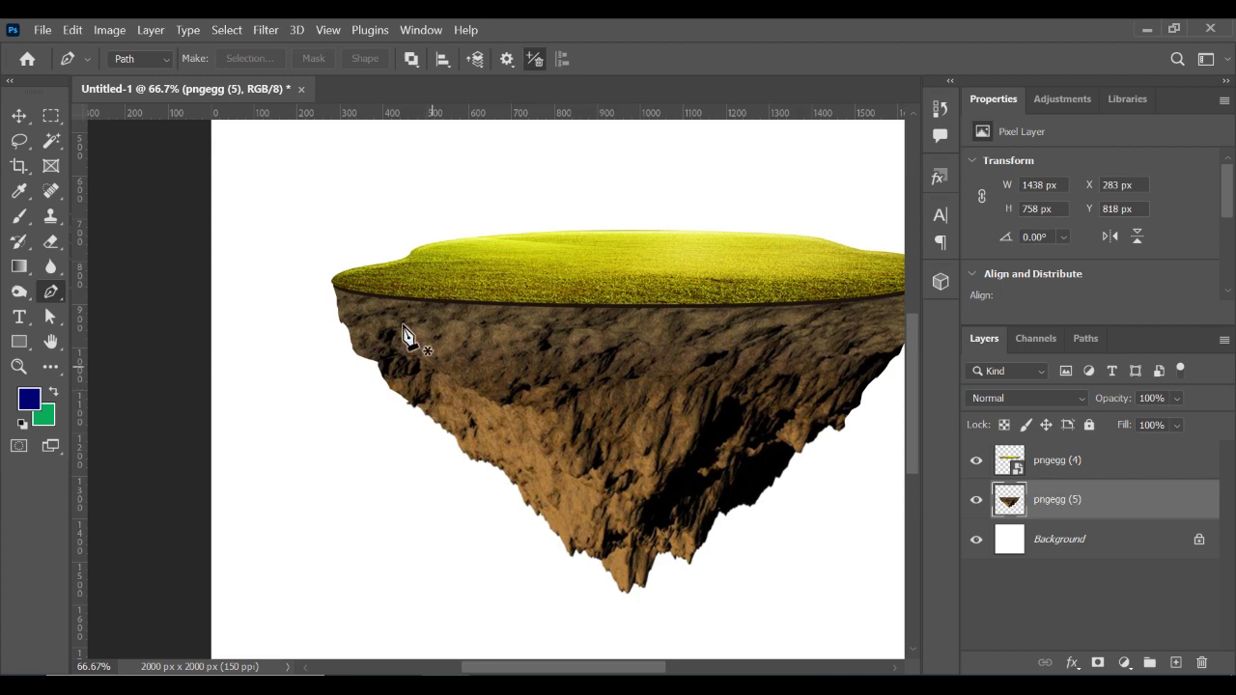
pyautogui.press('z')
pyautogui.hotkey('ctrl', '0')
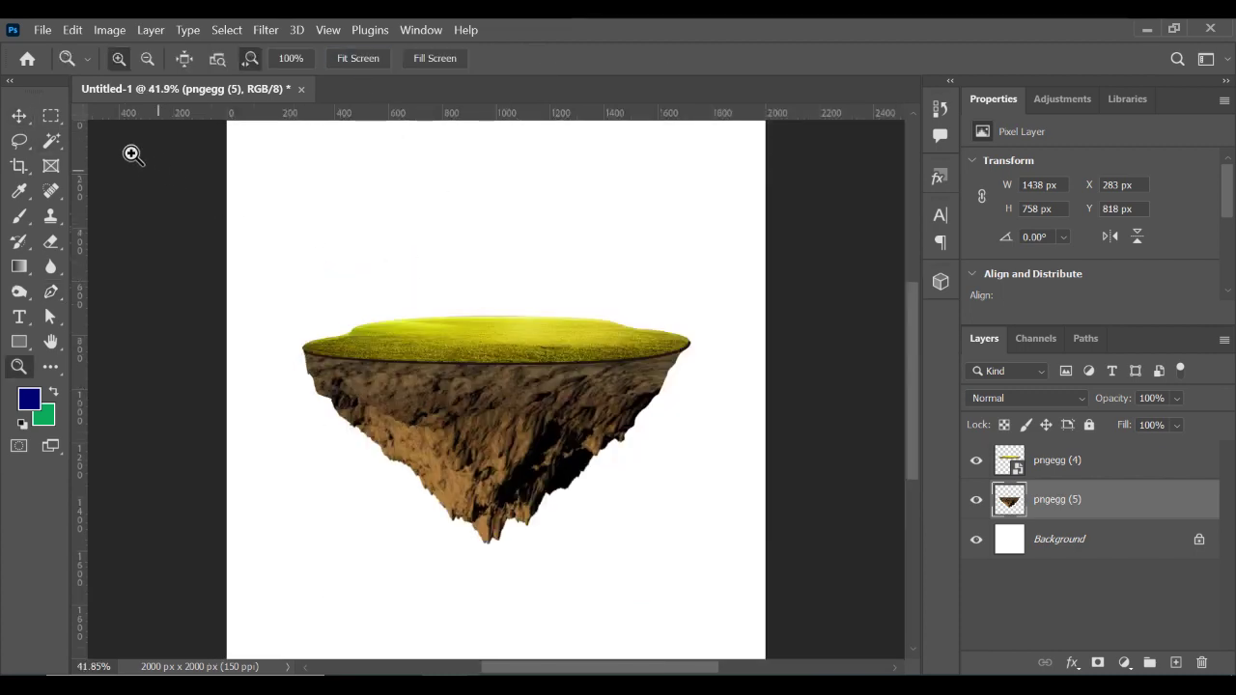
# Group the grass and rock layers into a group named island
pyautogui.press('v')
pyautogui.keyDown('shift'); pyautogui.click(1094, 468); pyautogui.keyUp('shift')
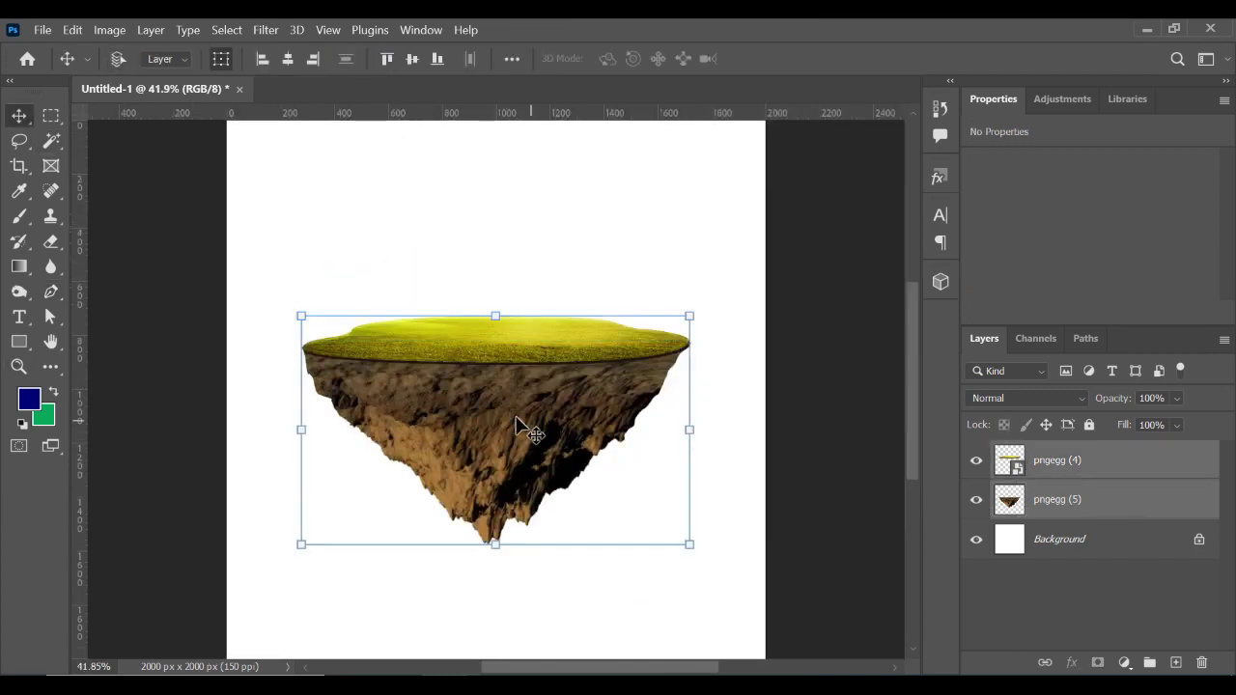
pyautogui.moveTo(515, 418); pyautogui.dragTo(542, 433)
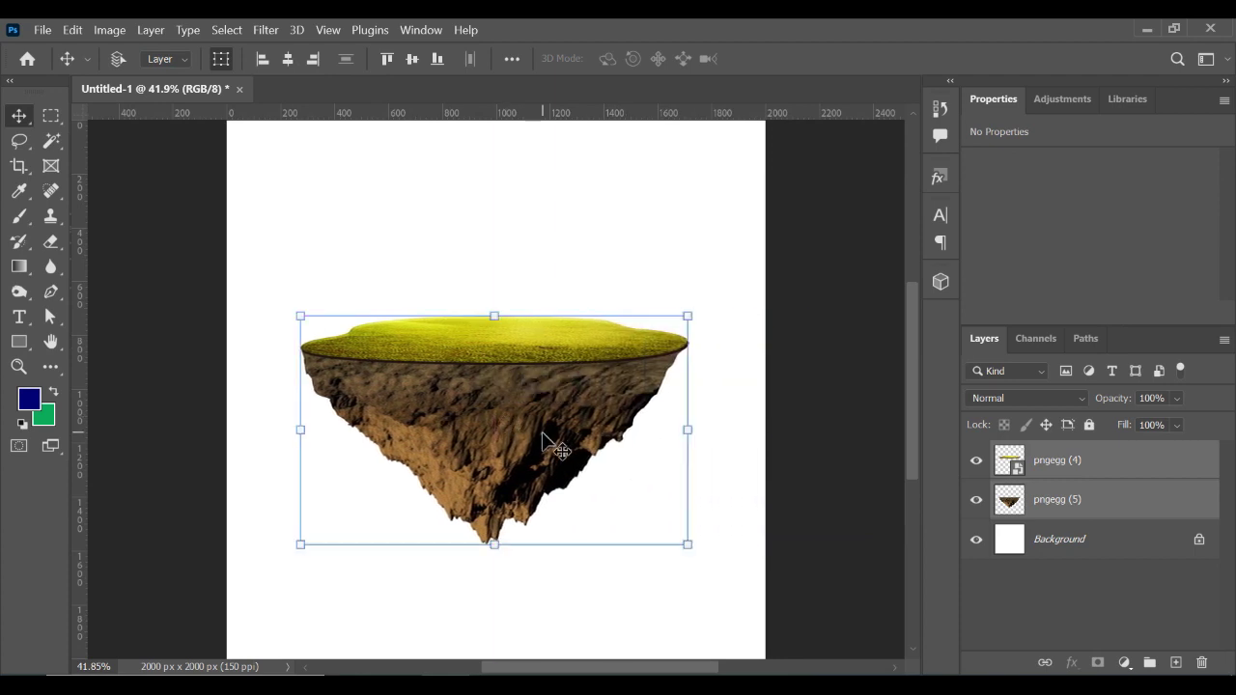
pyautogui.hotkey('ctrl', 'g')
pyautogui.write('island')
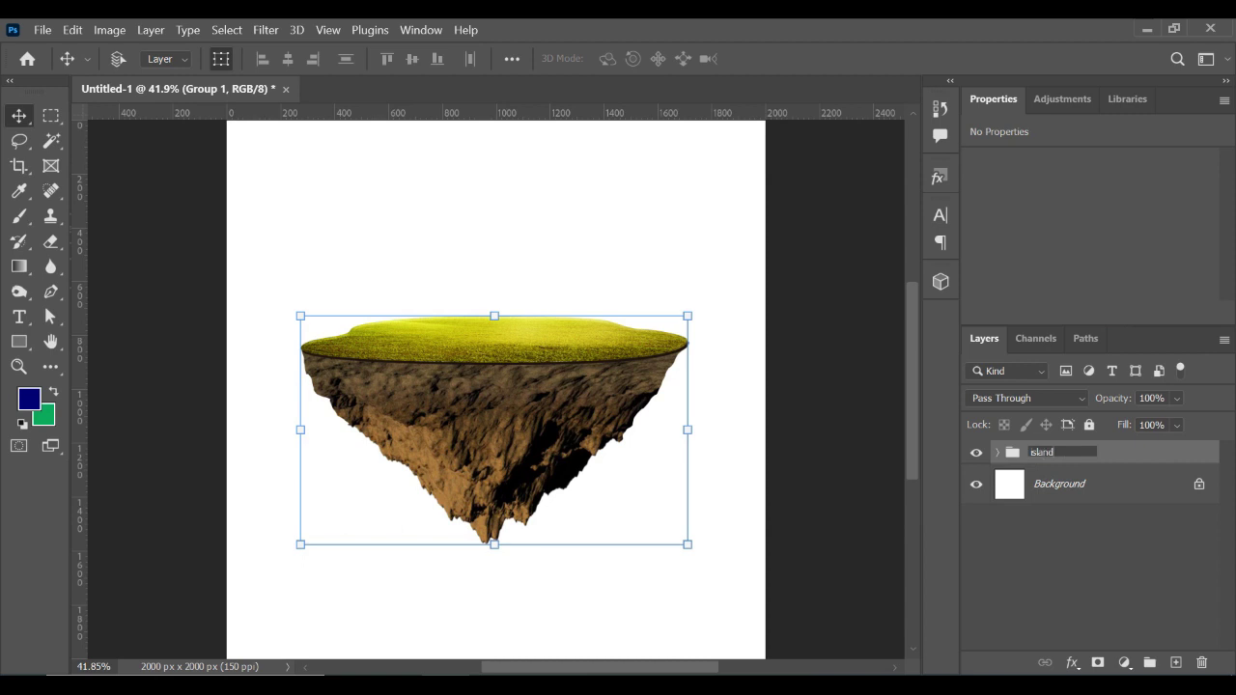
pyautogui.press('Return')
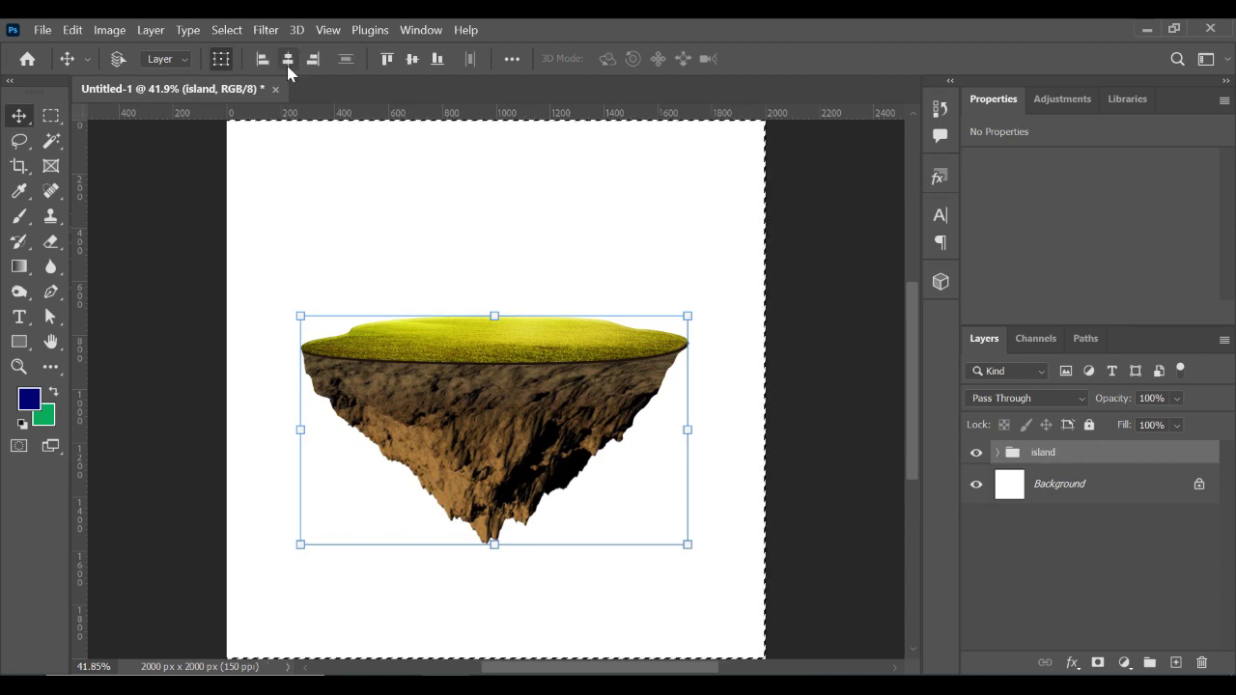
# Centre the island group horizontally on the canvas and deselect
pyautogui.hotkey('ctrl', 'a')
pyautogui.click(287, 59)
pyautogui.hotkey('ctrl', 'd')
pyautogui.moveTo(496, 427); pyautogui.dragTo(497, 413)
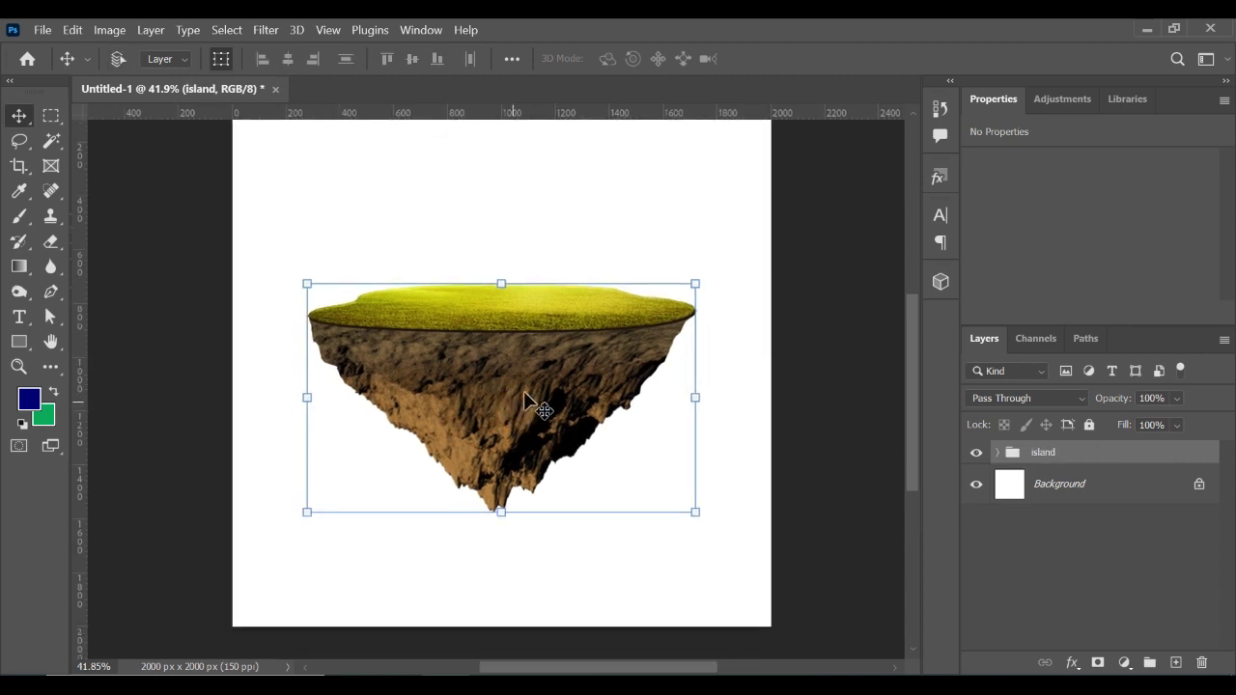
pyautogui.keyDown('alt'); pyautogui.click(521, 405); pyautogui.keyUp('alt')
# Apply Color Balance to pngegg (5): Yellow/Blue -17 in midtones, +6 in highlights
pyautogui.keyDown('ctrl'); pyautogui.click(519, 409); pyautogui.keyUp('ctrl')
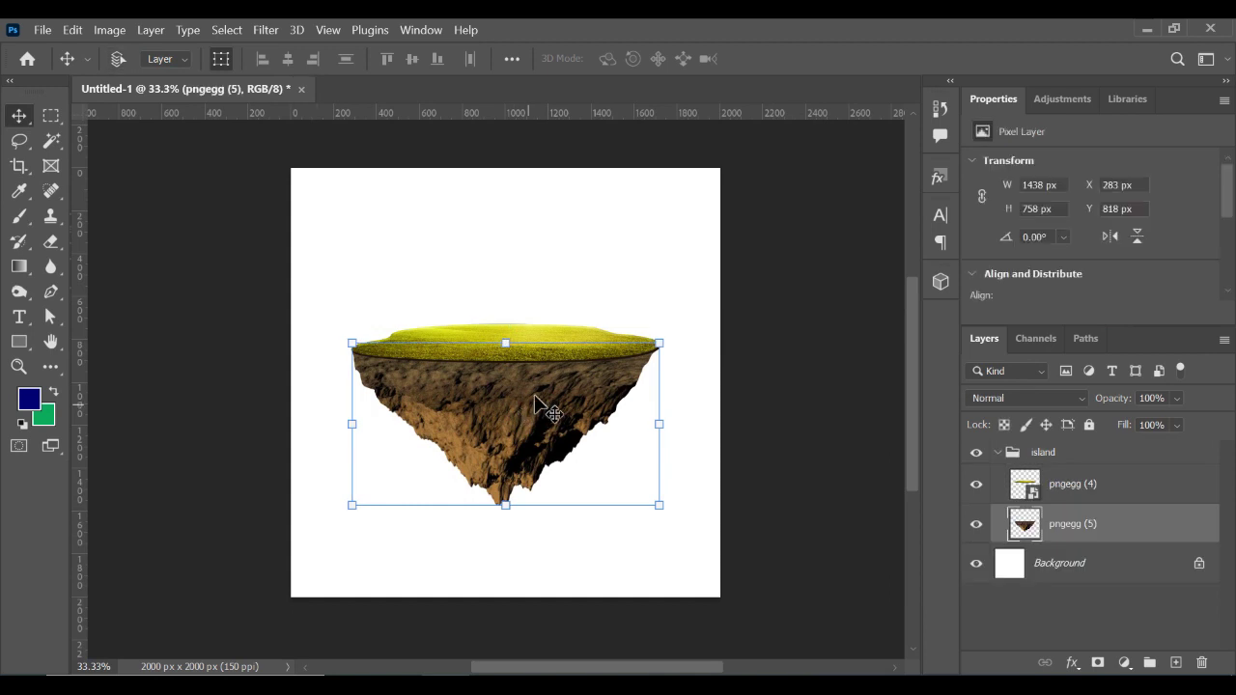
pyautogui.click(110, 30)
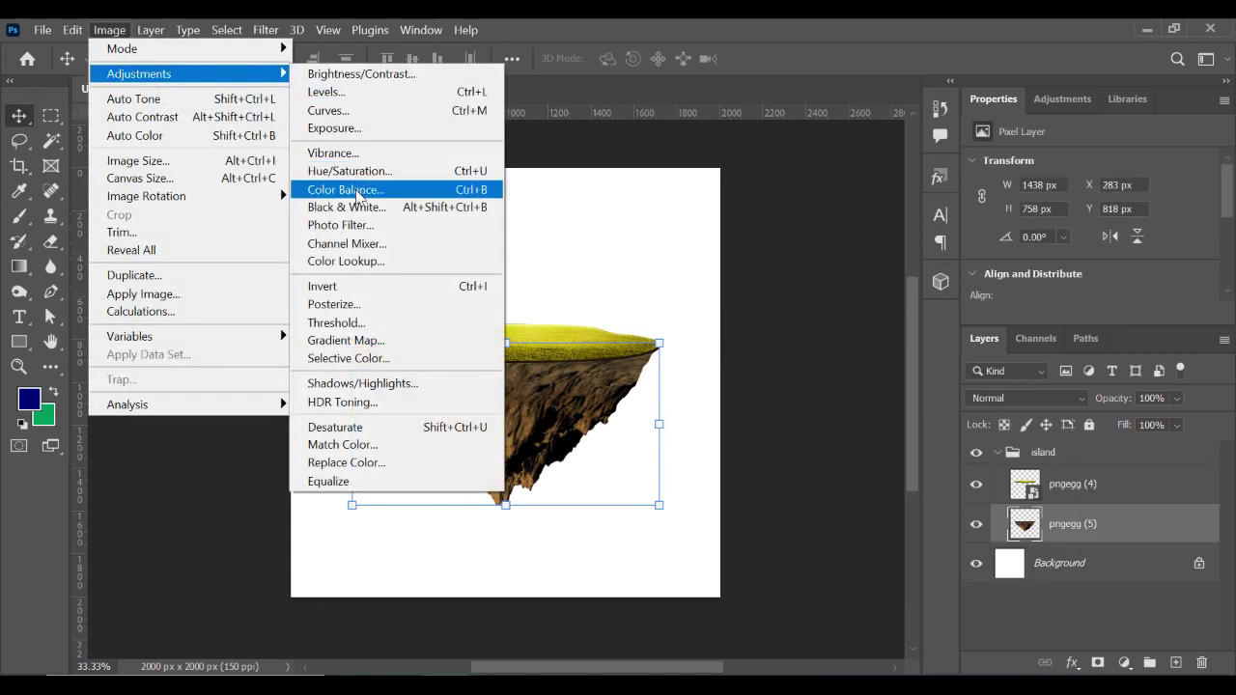
pyautogui.click(353, 191)
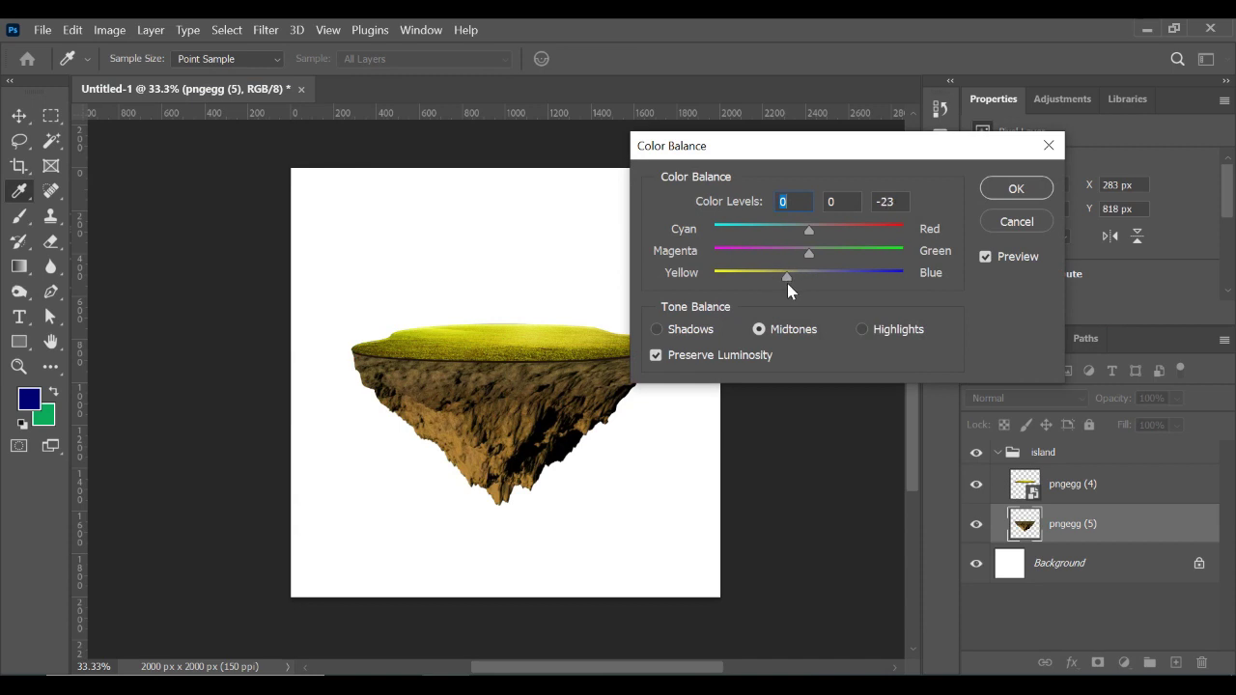
pyautogui.moveTo(787, 285); pyautogui.dragTo(802, 271)
pyautogui.click(824, 234)
pyautogui.click(863, 329)
pyautogui.moveTo(816, 282); pyautogui.dragTo(814, 280)
pyautogui.click(1016, 188)
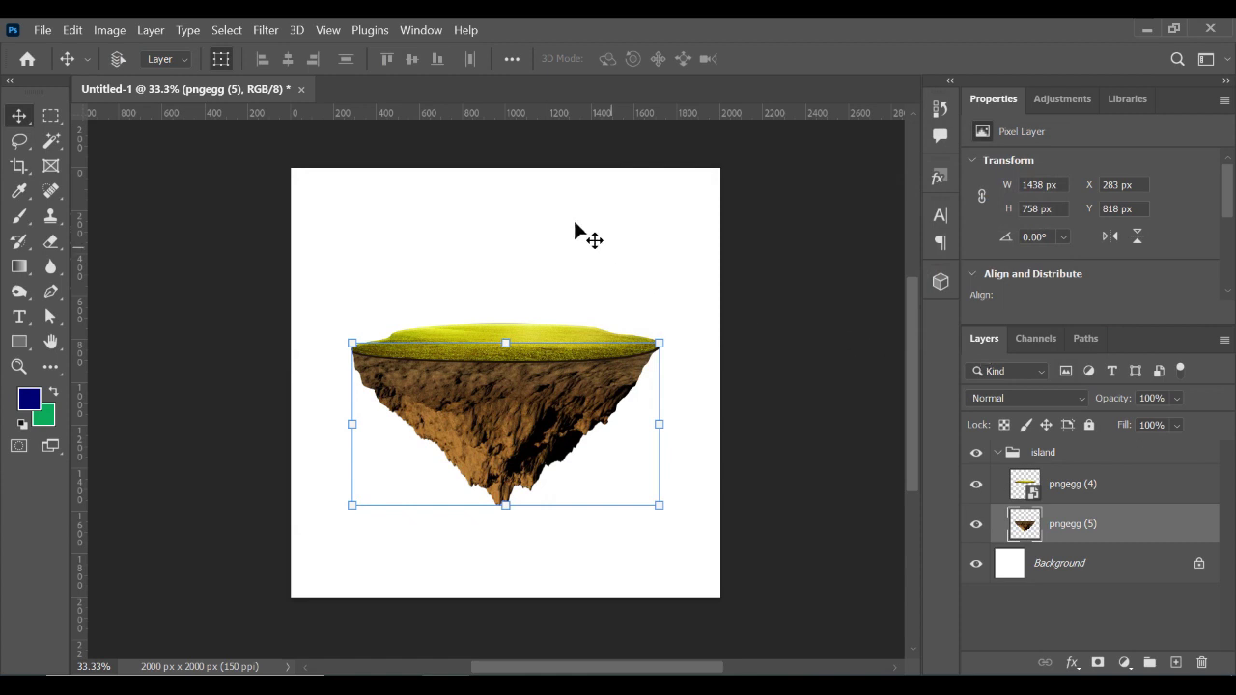
pyautogui.click(228, 60)
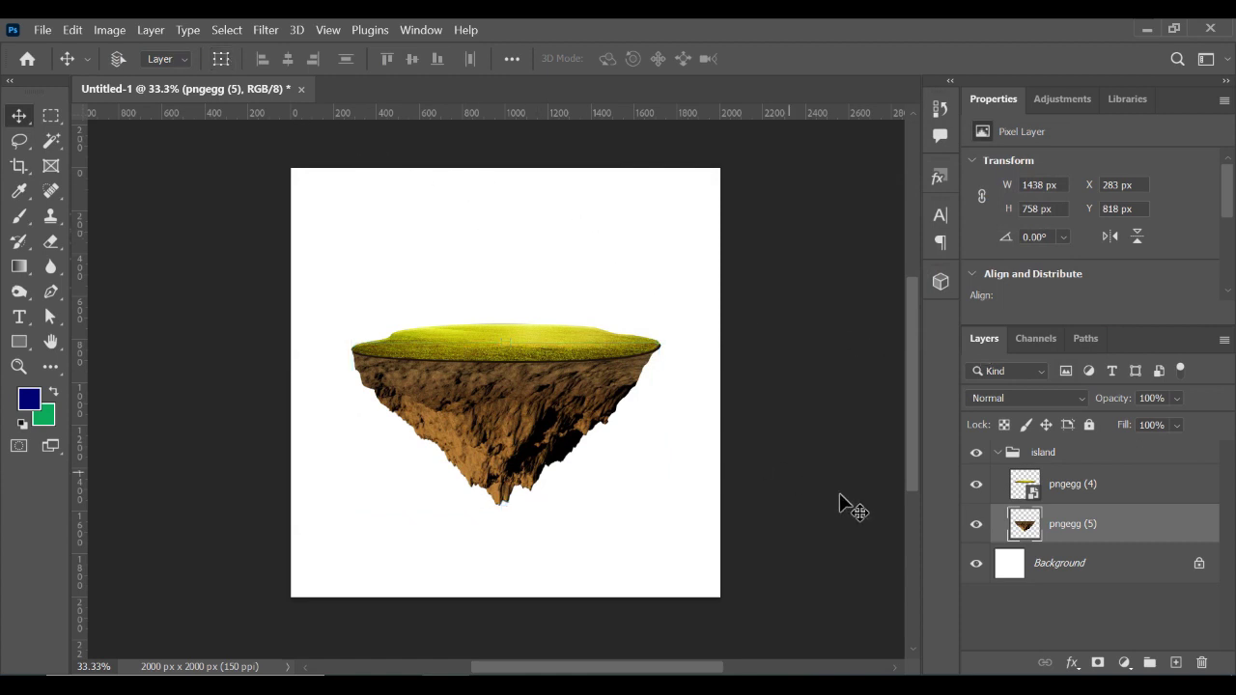
# Zoom to 100% and delete the rock's jagged left edge along a traced path
pyautogui.press('z')
pyautogui.click(395, 404)
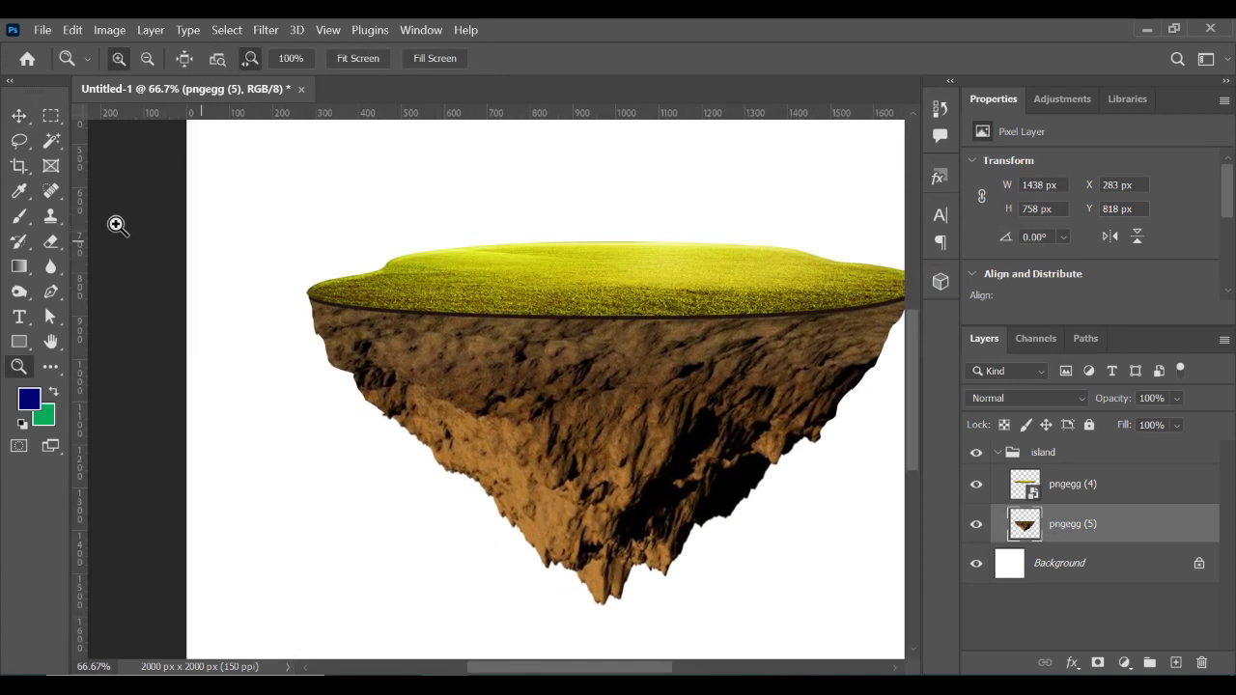
pyautogui.click(314, 345)
pyautogui.press('p')
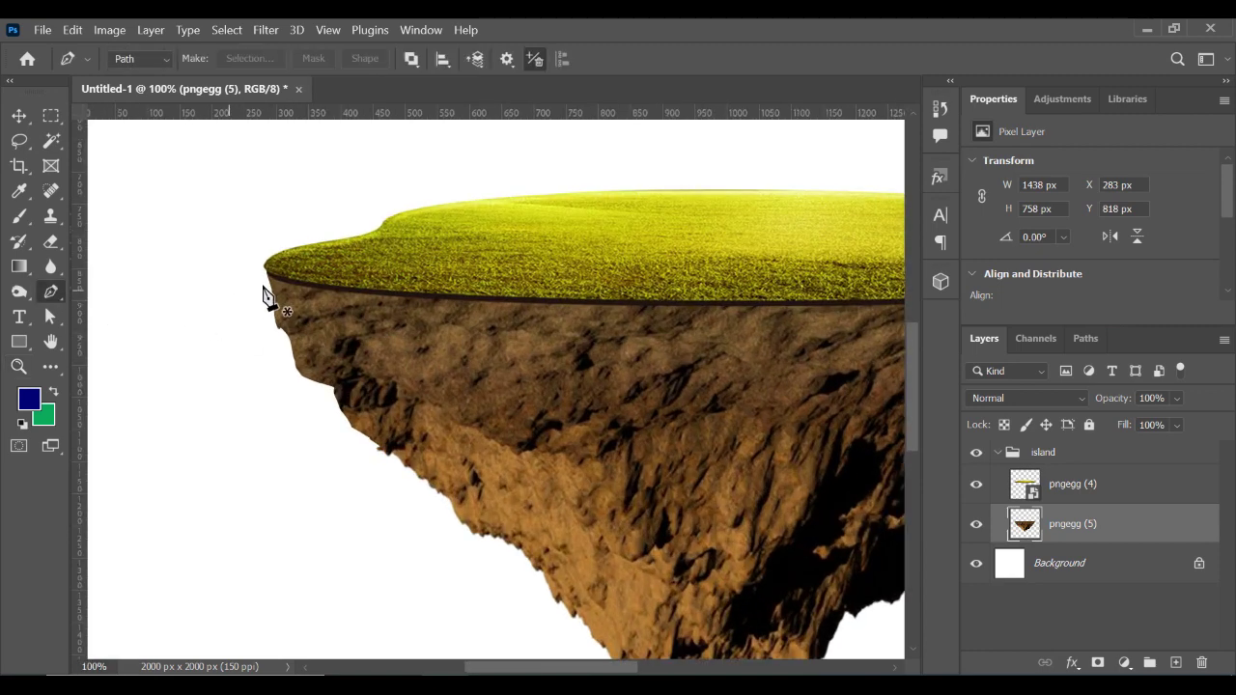
pyautogui.moveTo(266, 279); pyautogui.dragTo(275, 292)
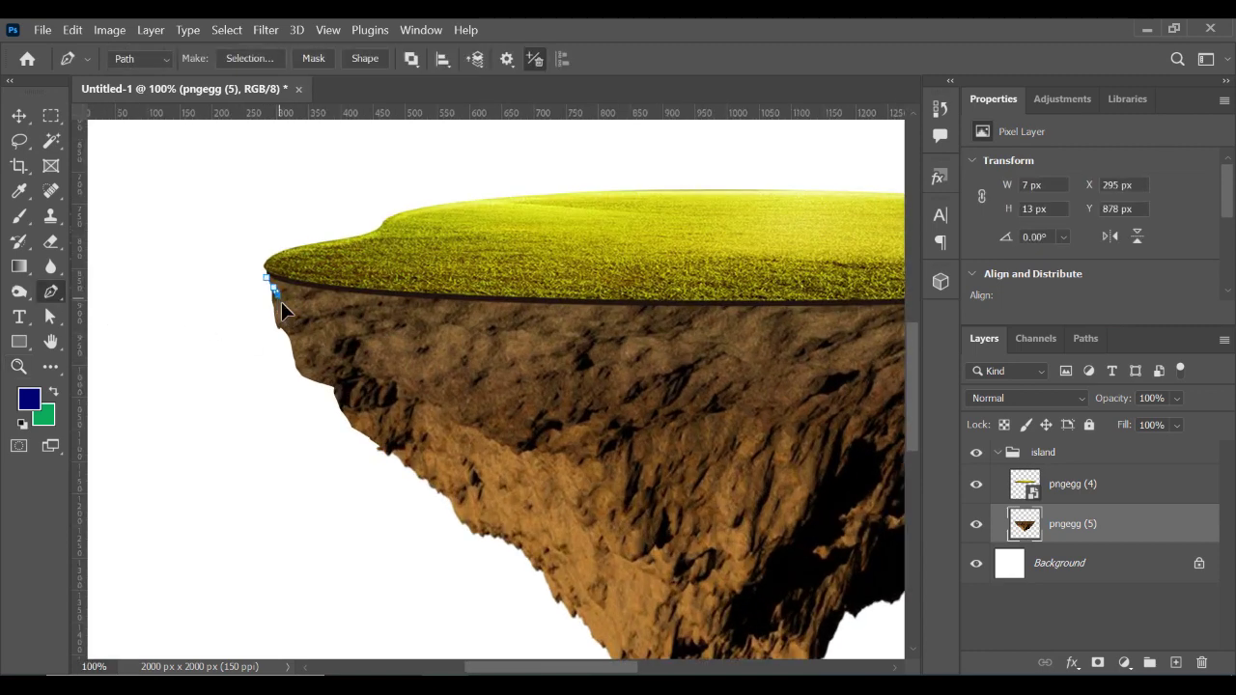
pyautogui.moveTo(301, 348); pyautogui.dragTo(381, 443)
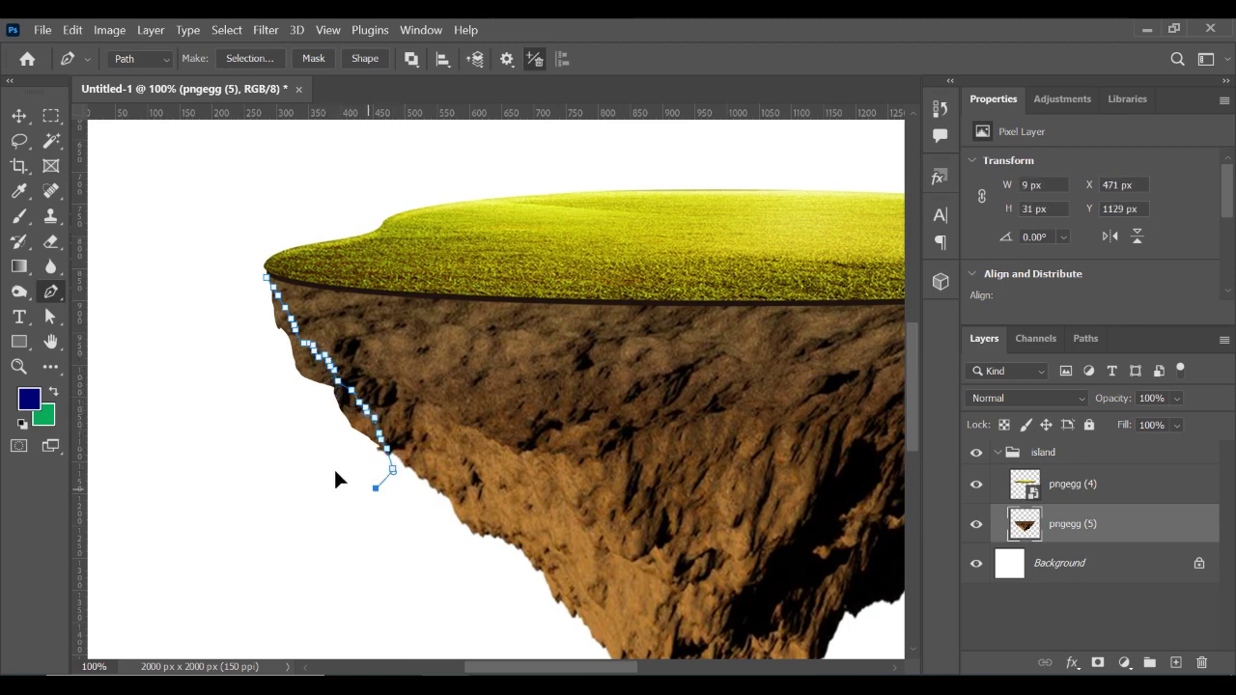
pyautogui.moveTo(265, 277); pyautogui.dragTo(224, 282)
pyautogui.press('Return')
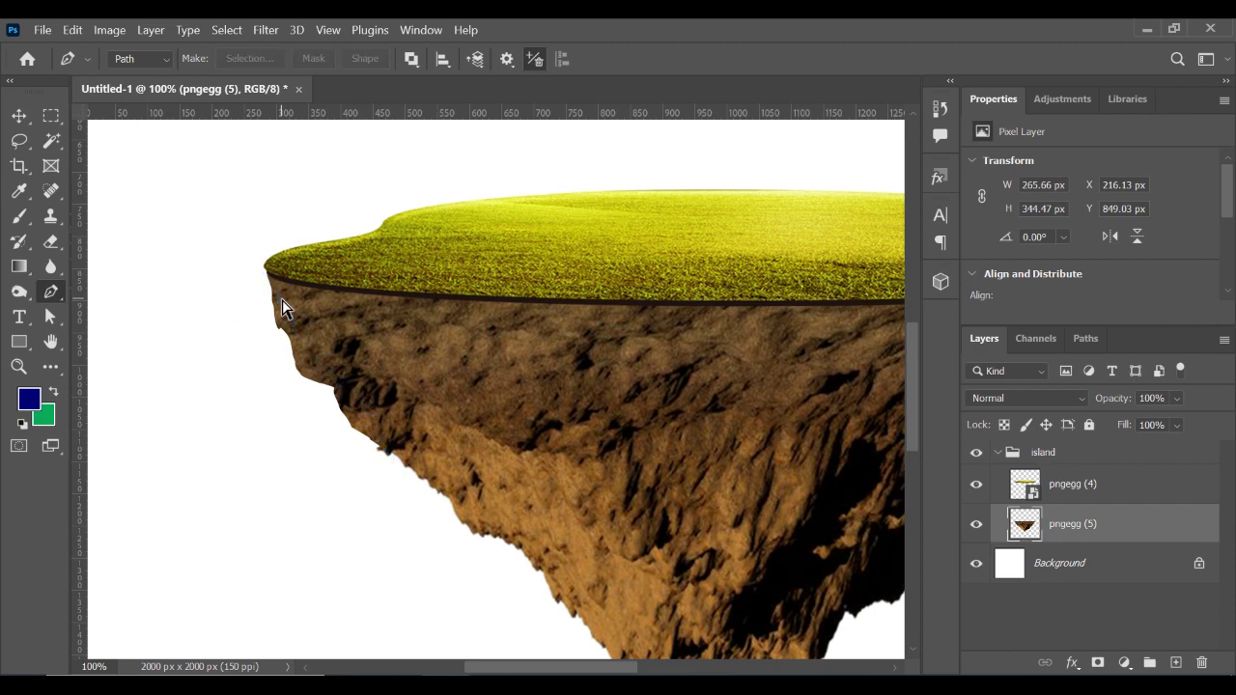
pyautogui.press('Delete')
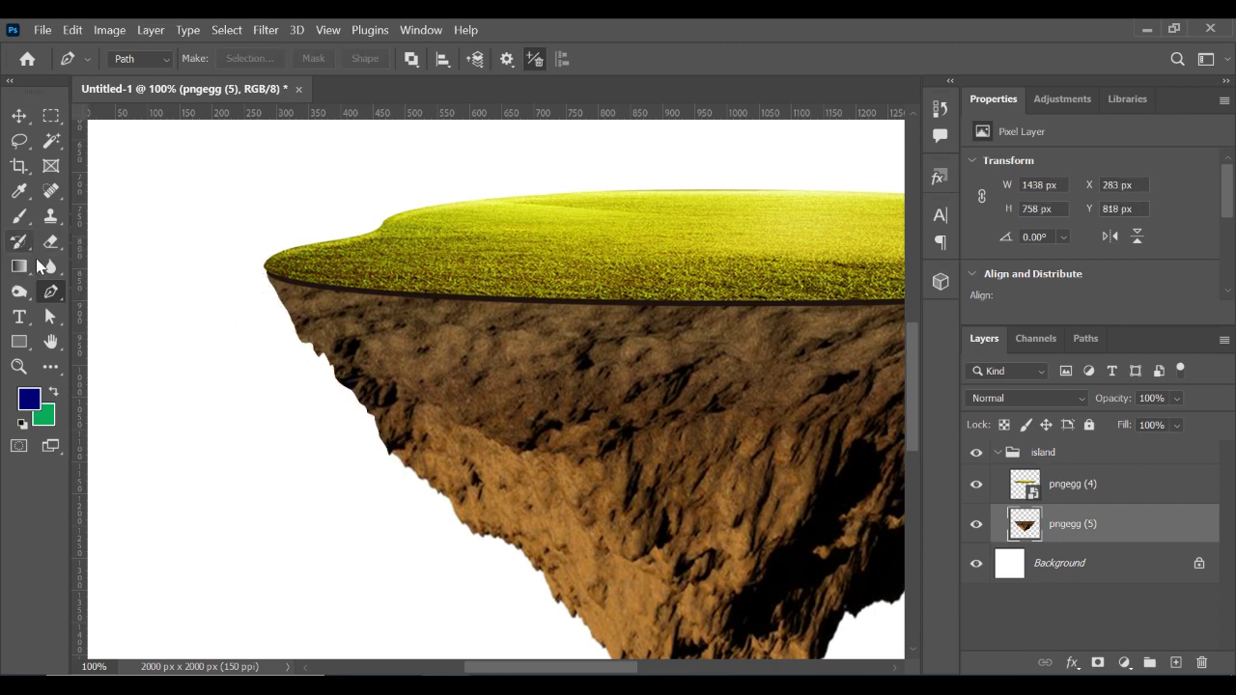
# Soften the island's cliff edges with the Blur tool at 72%, then fit screen
pyautogui.click(52, 266)
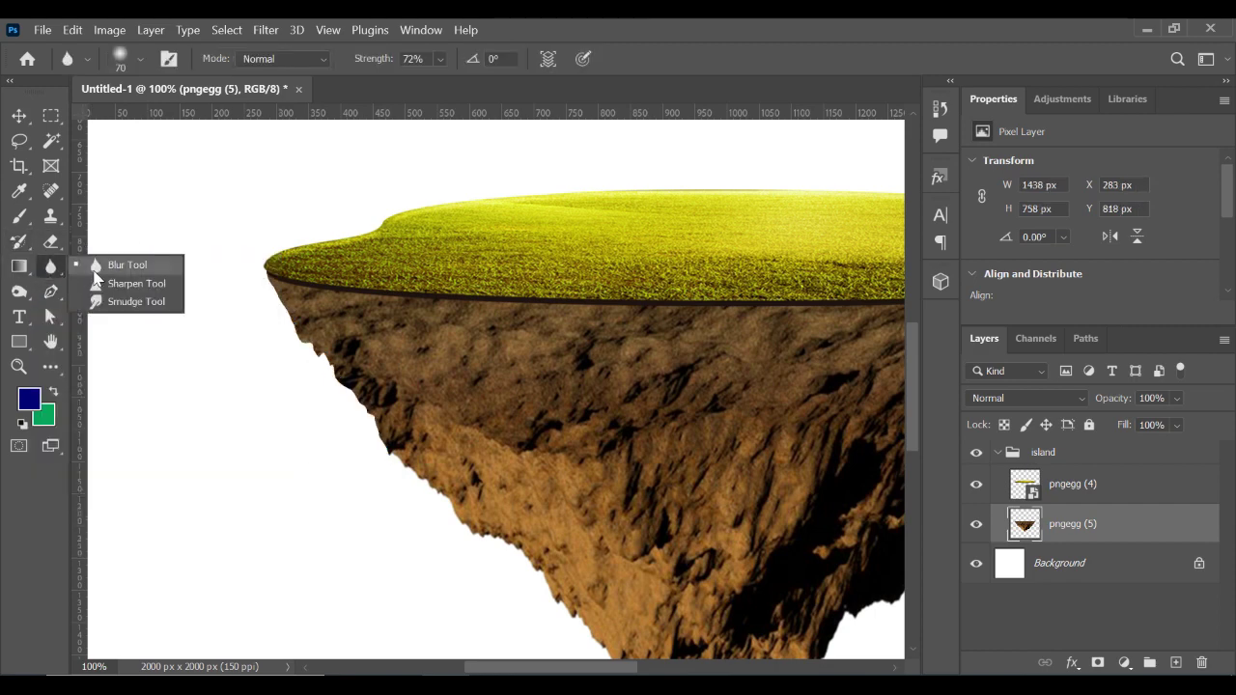
pyautogui.click(94, 271)
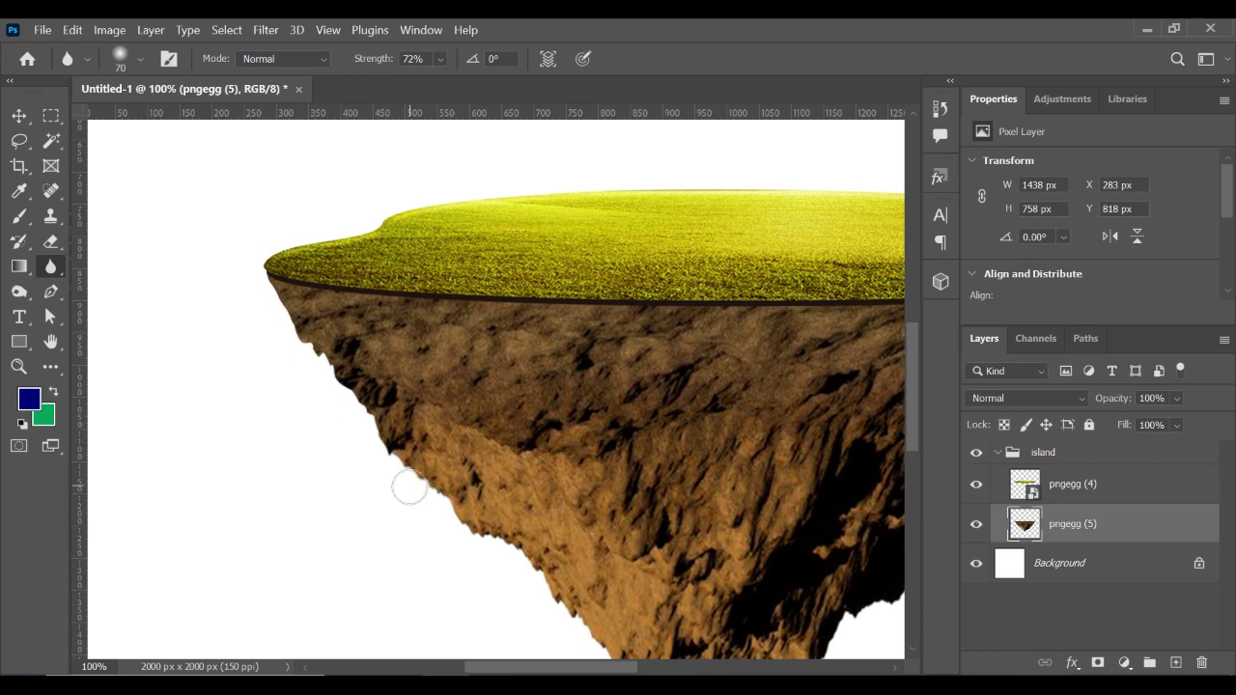
pyautogui.moveTo(761, 400); pyautogui.dragTo(165, 331)
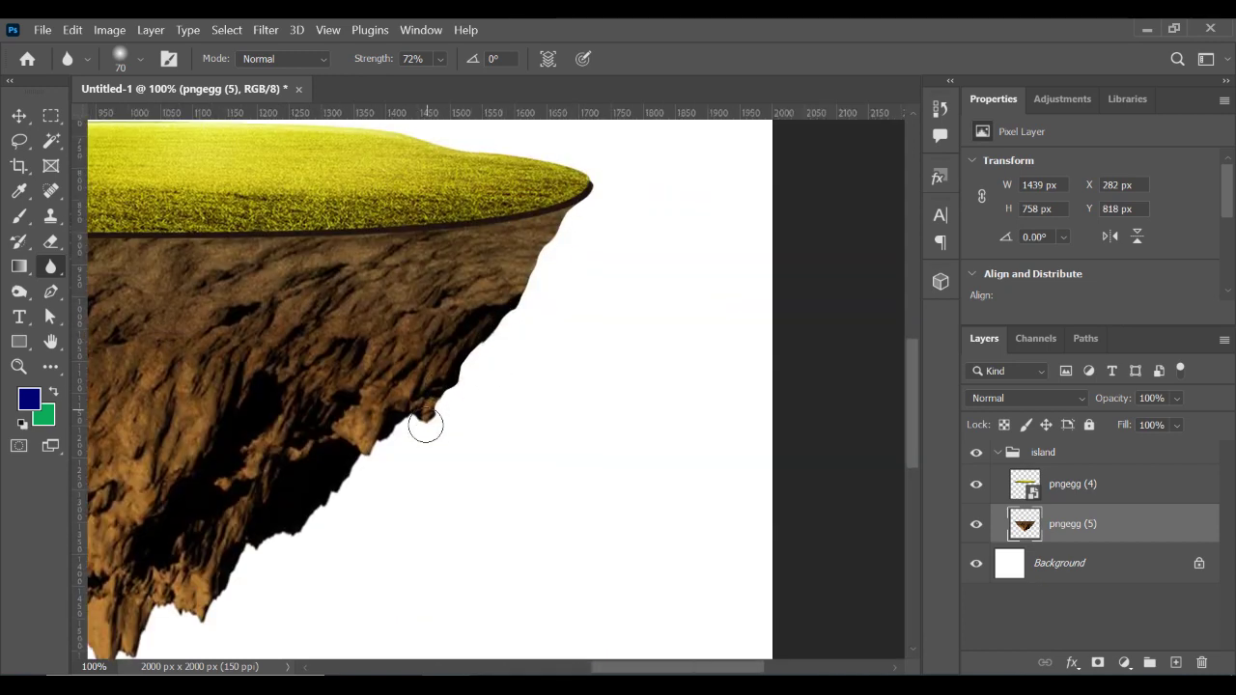
pyautogui.moveTo(449, 396); pyautogui.dragTo(592, 200)
pyautogui.moveTo(417, 370); pyautogui.dragTo(571, 295)
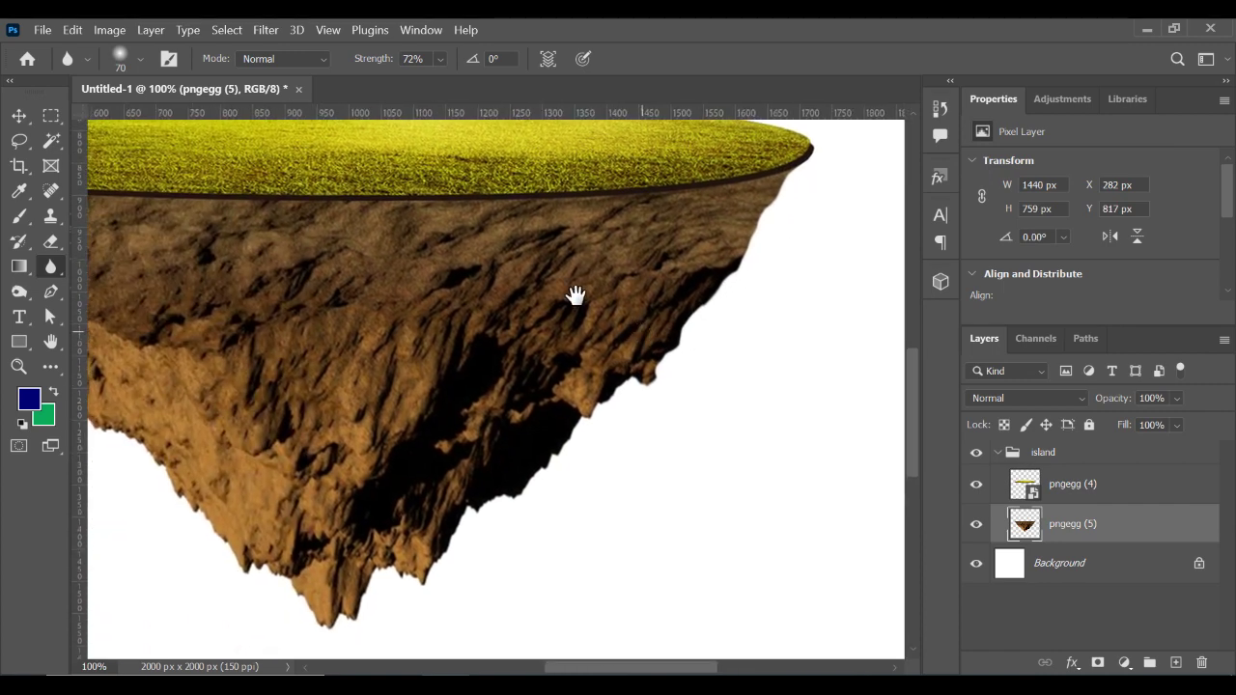
pyautogui.press('z')
pyautogui.click(356, 58)
pyautogui.click(14, 116)
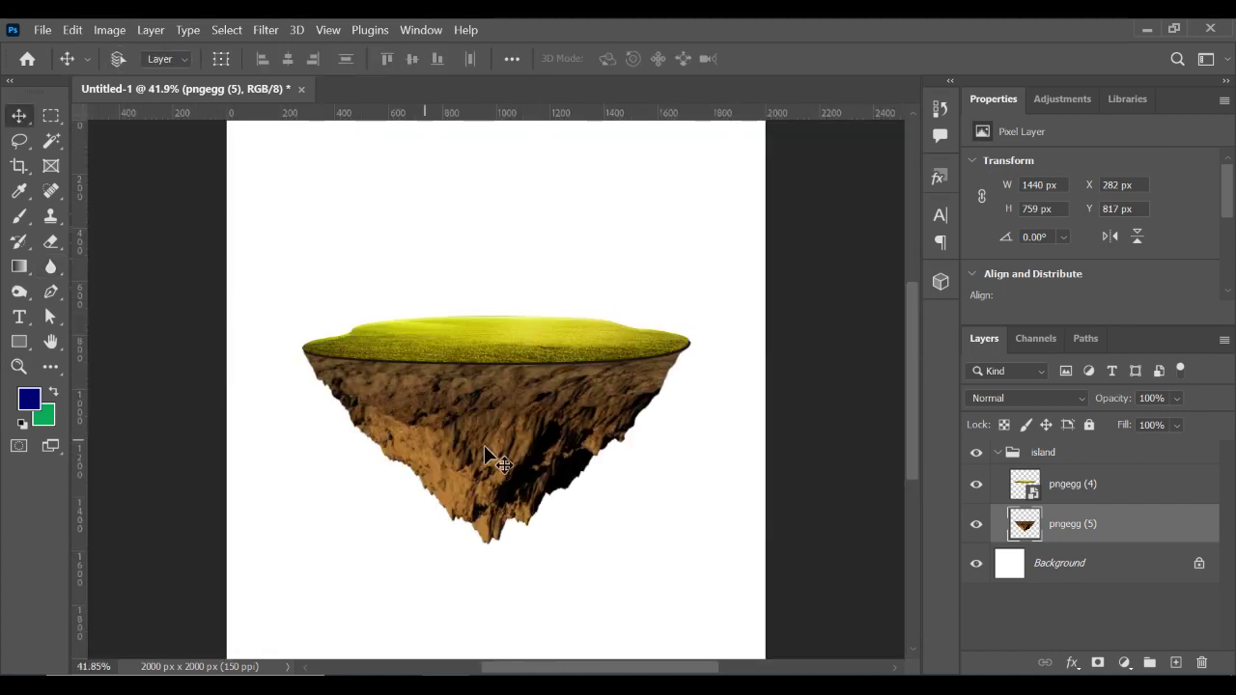
# Convert the rock layer pngegg (5) to a smart object and select the island group
pyautogui.rightClick(1098, 543)
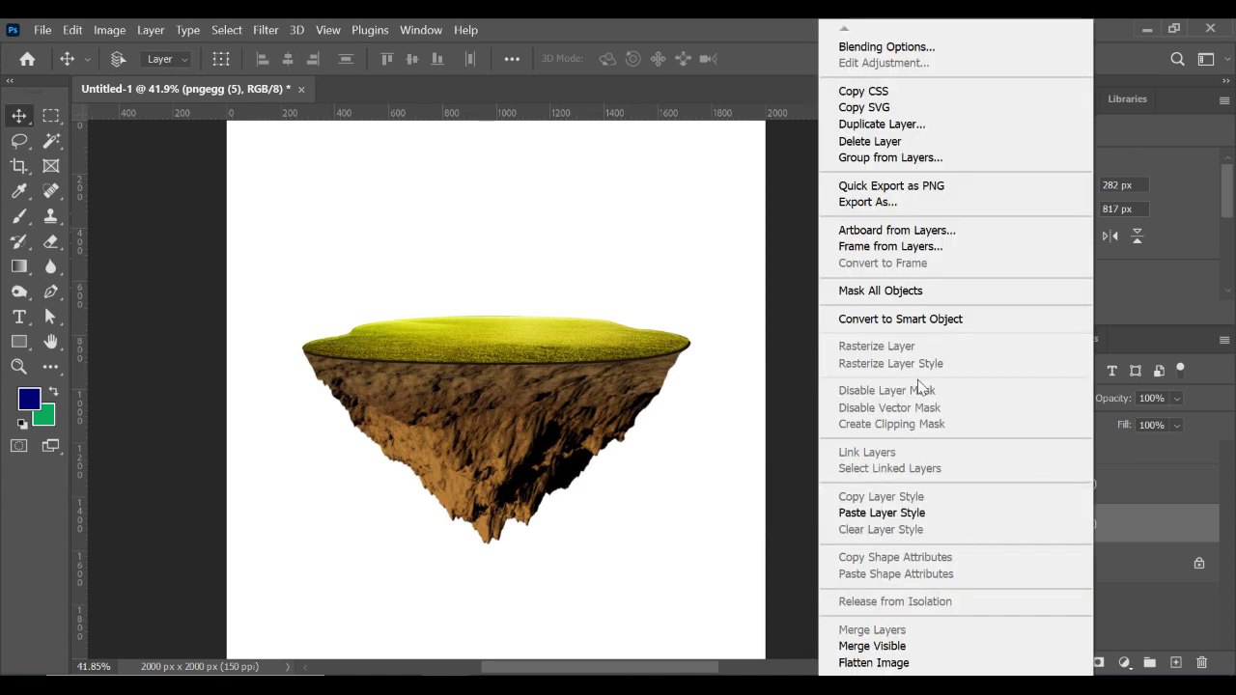
pyautogui.click(876, 319)
pyautogui.click(995, 452)
# Scale the island group down to 91.54% at 33.3% zoom
pyautogui.press('z')
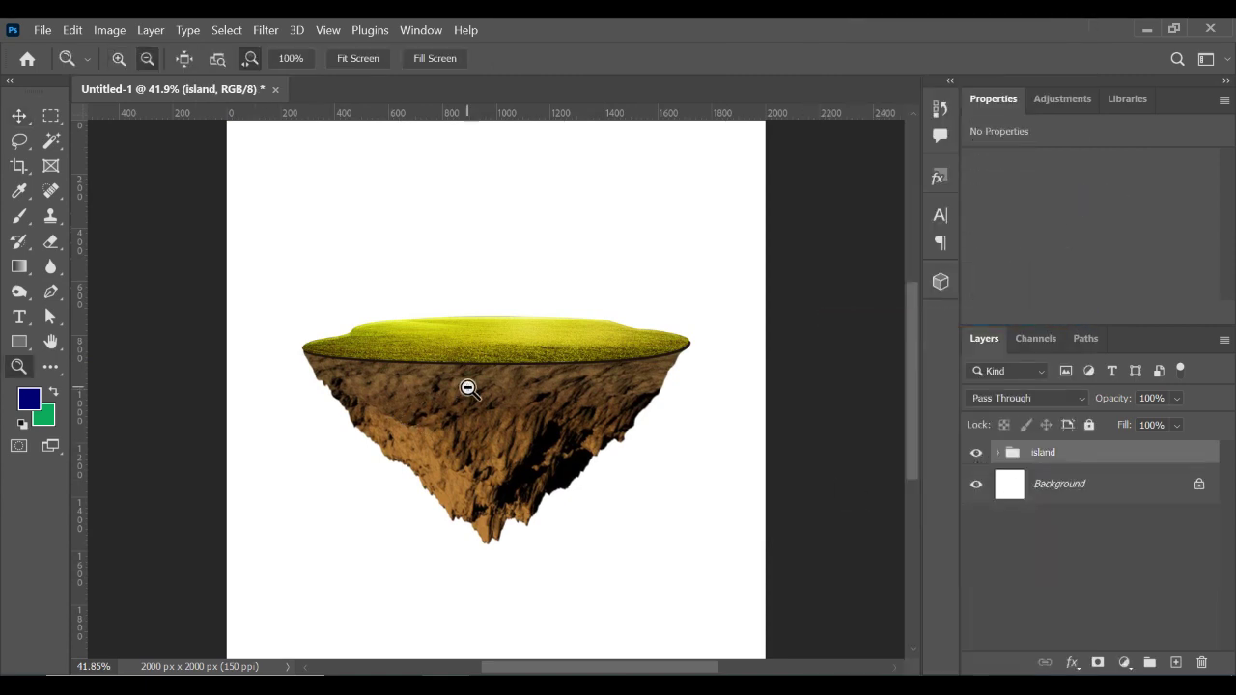
pyautogui.keyDown('alt'); pyautogui.click(469, 386); pyautogui.keyUp('alt')
pyautogui.press('v')
pyautogui.click(221, 59)
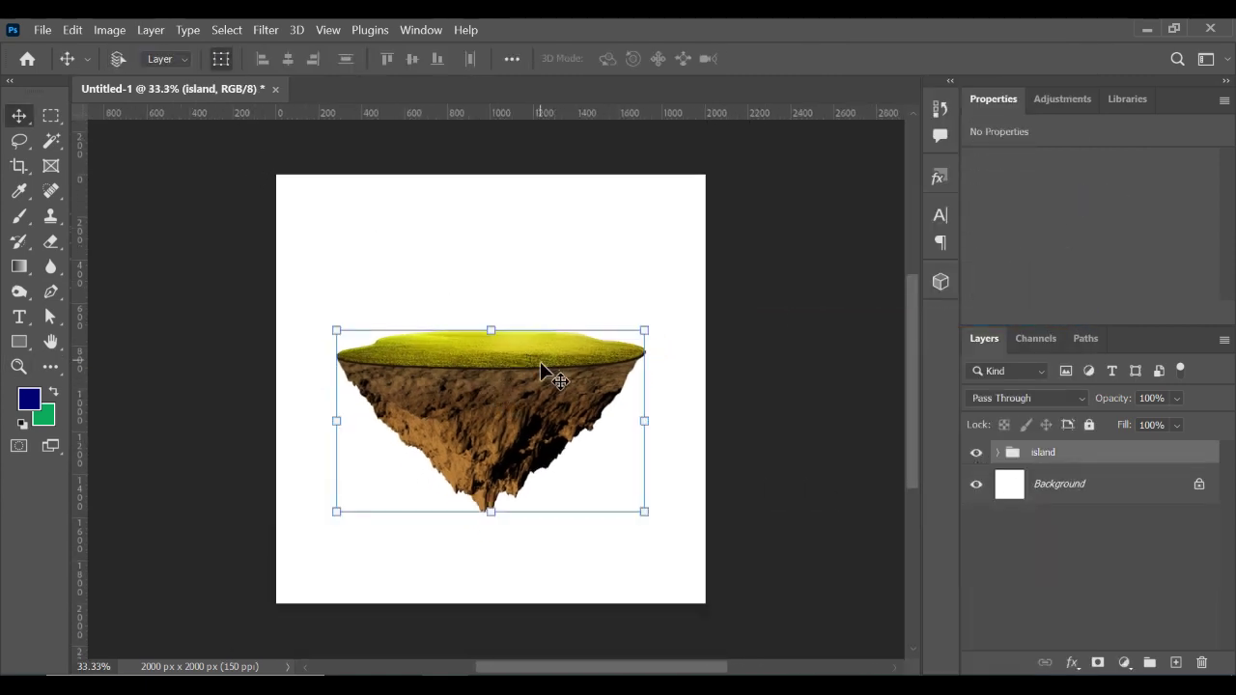
pyautogui.moveTo(540, 361); pyautogui.dragTo(543, 364)
pyautogui.moveTo(647, 332); pyautogui.dragTo(632, 338)
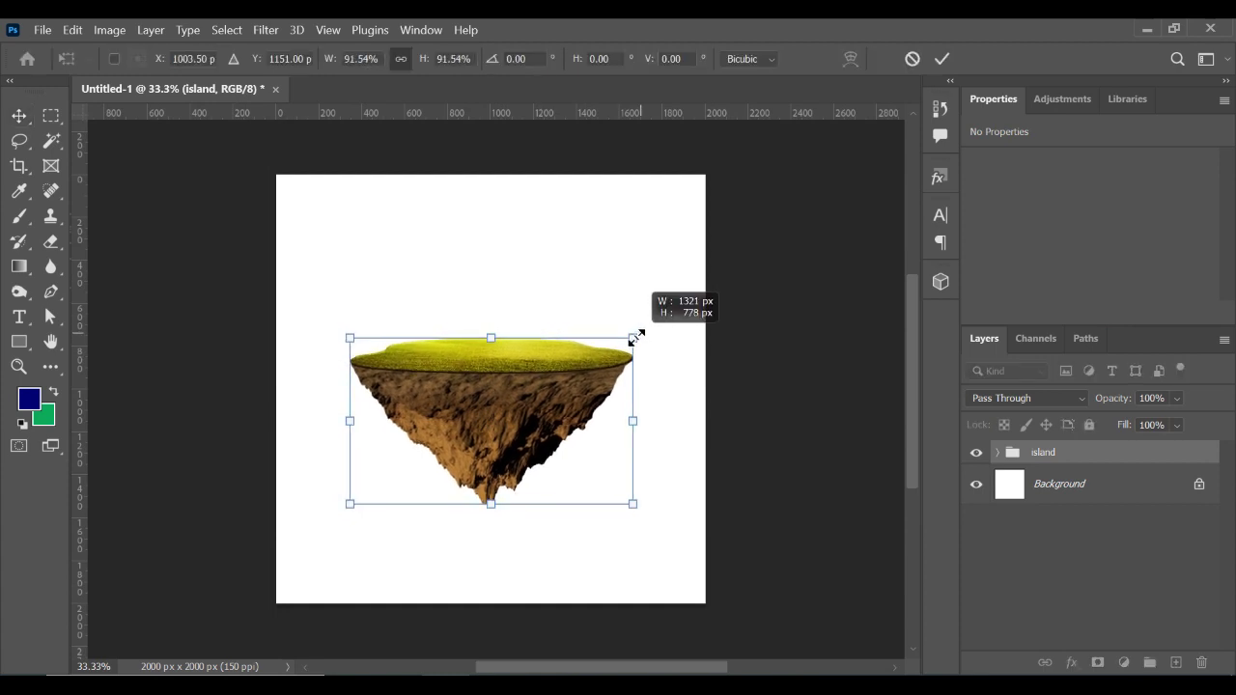
pyautogui.click(941, 59)
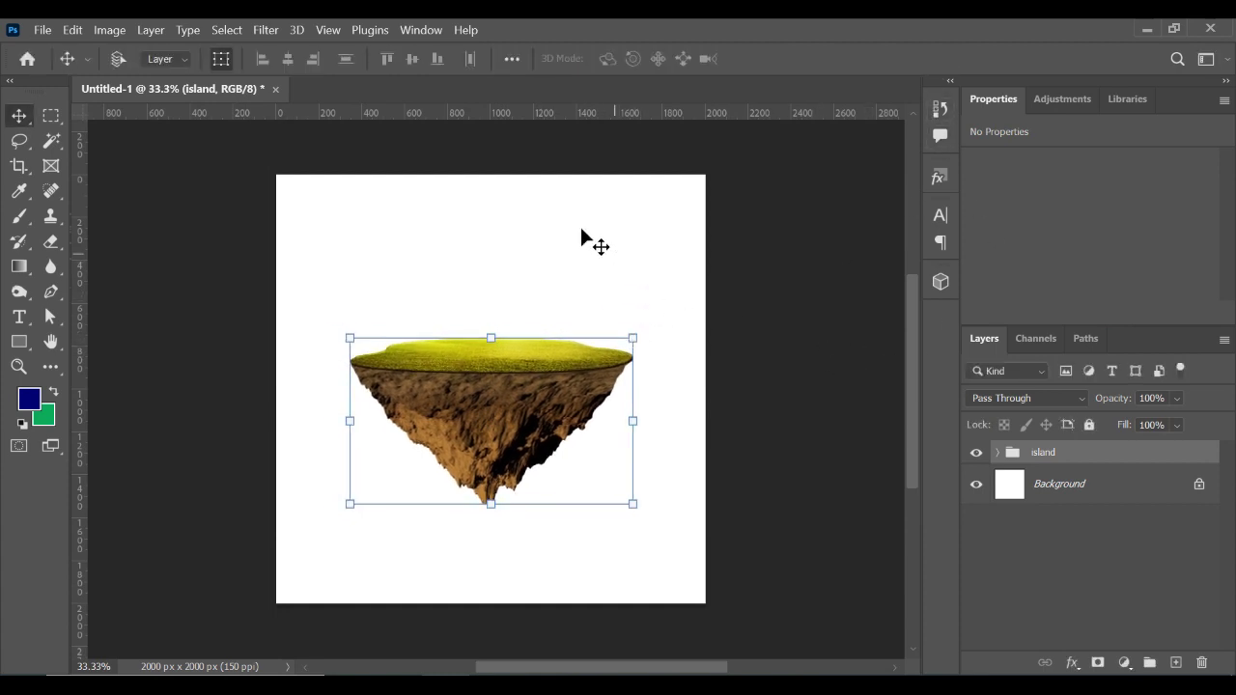
pyautogui.click(221, 58)
# Add a #272727 dark gray Solid Color fill layer above Background, then bring in the cloud image
pyautogui.click(1074, 493)
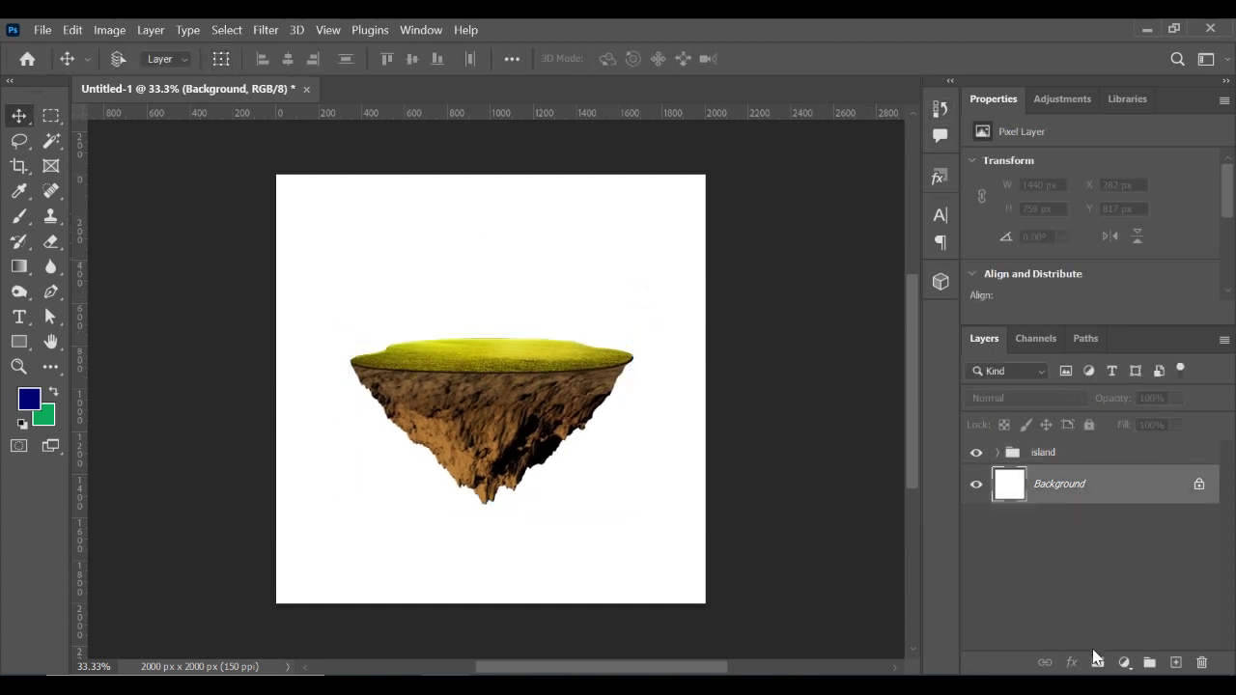
pyautogui.click(1125, 663)
pyautogui.click(1115, 320)
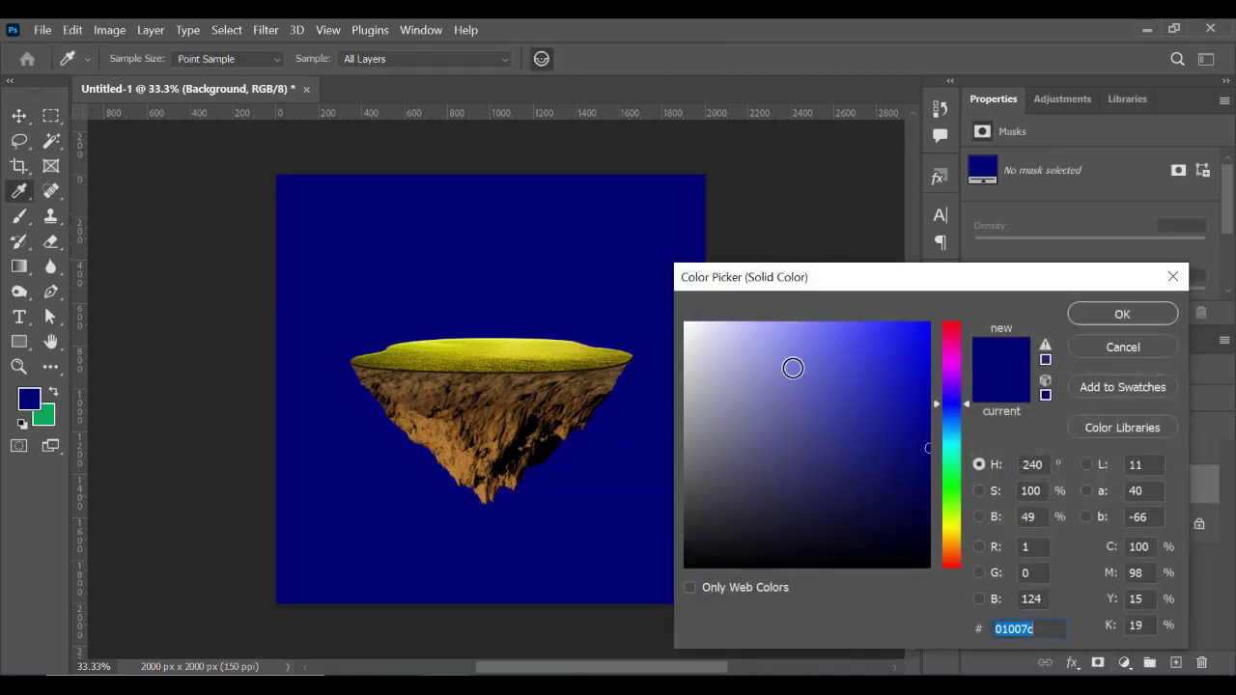
pyautogui.moveTo(793, 368)
pyautogui.mouseDown()
pyautogui.moveTo(668, 488)
pyautogui.moveTo(659, 534)
pyautogui.mouseUp()
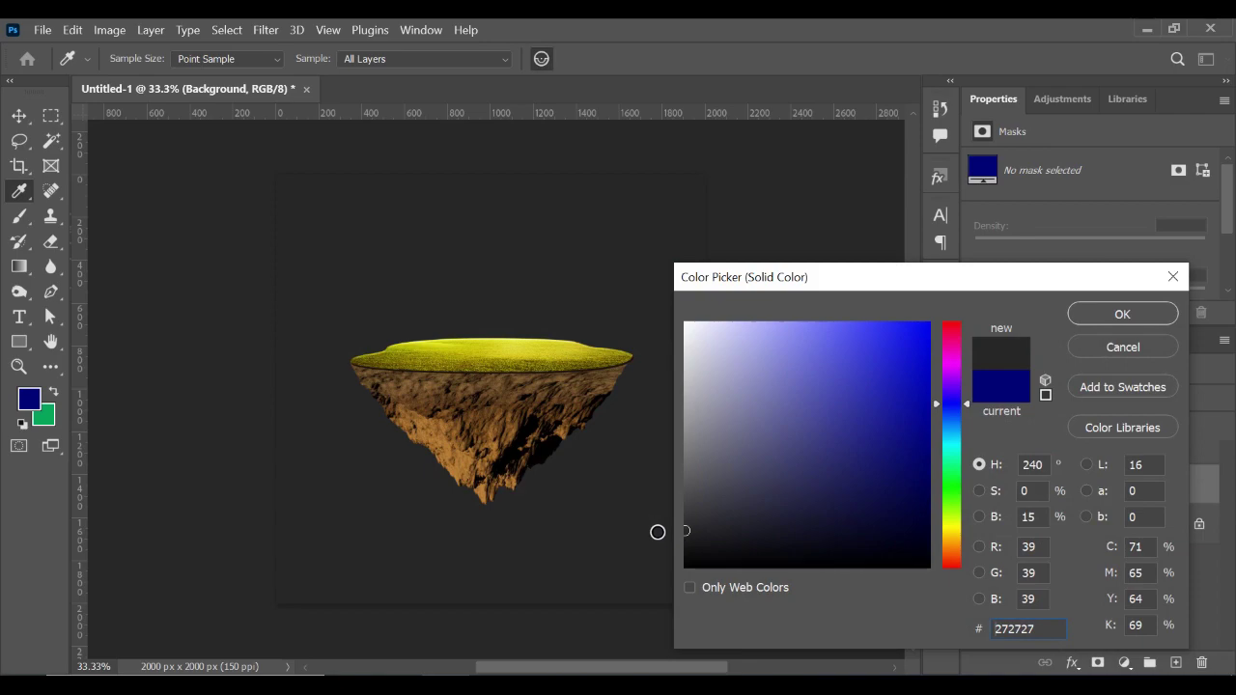
pyautogui.click(1121, 314)
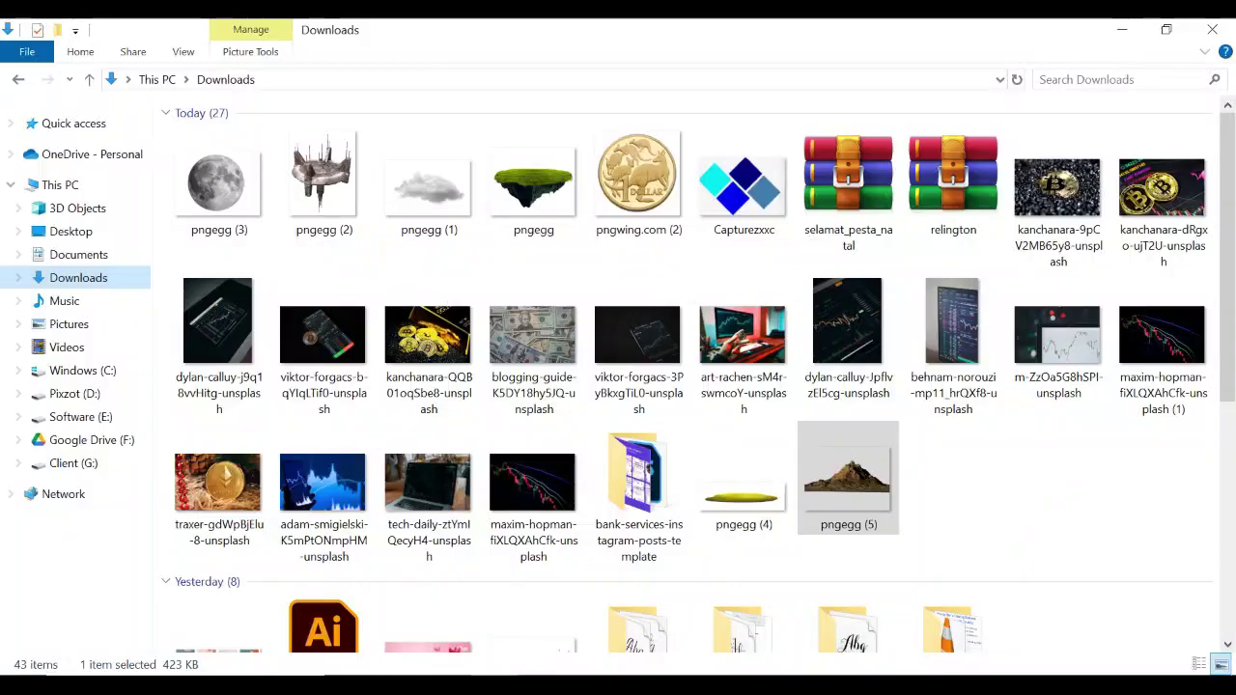
pyautogui.moveTo(422, 217)
pyautogui.mouseDown()
pyautogui.moveTo(470, 652)
pyautogui.moveTo(613, 295)
pyautogui.moveTo(633, 316)
pyautogui.moveTo(544, 396)
pyautogui.mouseUp()
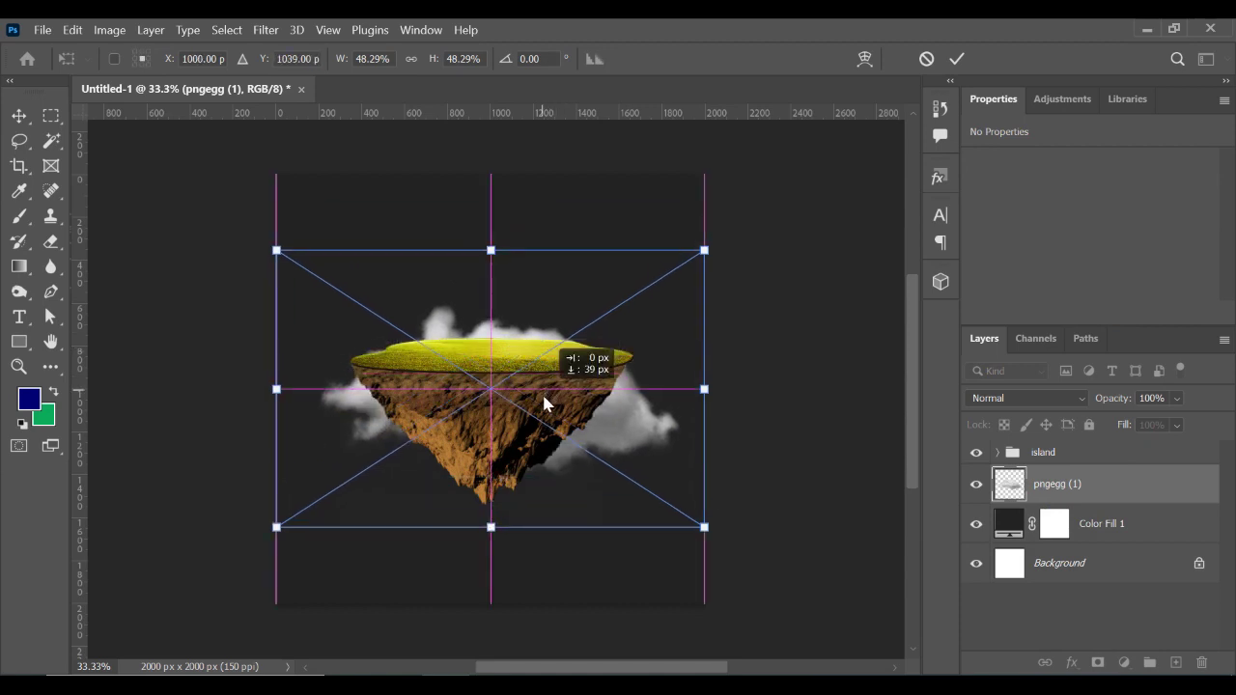
# Place cloud pngegg (1) behind the island and add a smaller 690 × 448 px copy above it
pyautogui.moveTo(543, 396); pyautogui.dragTo(537, 382)
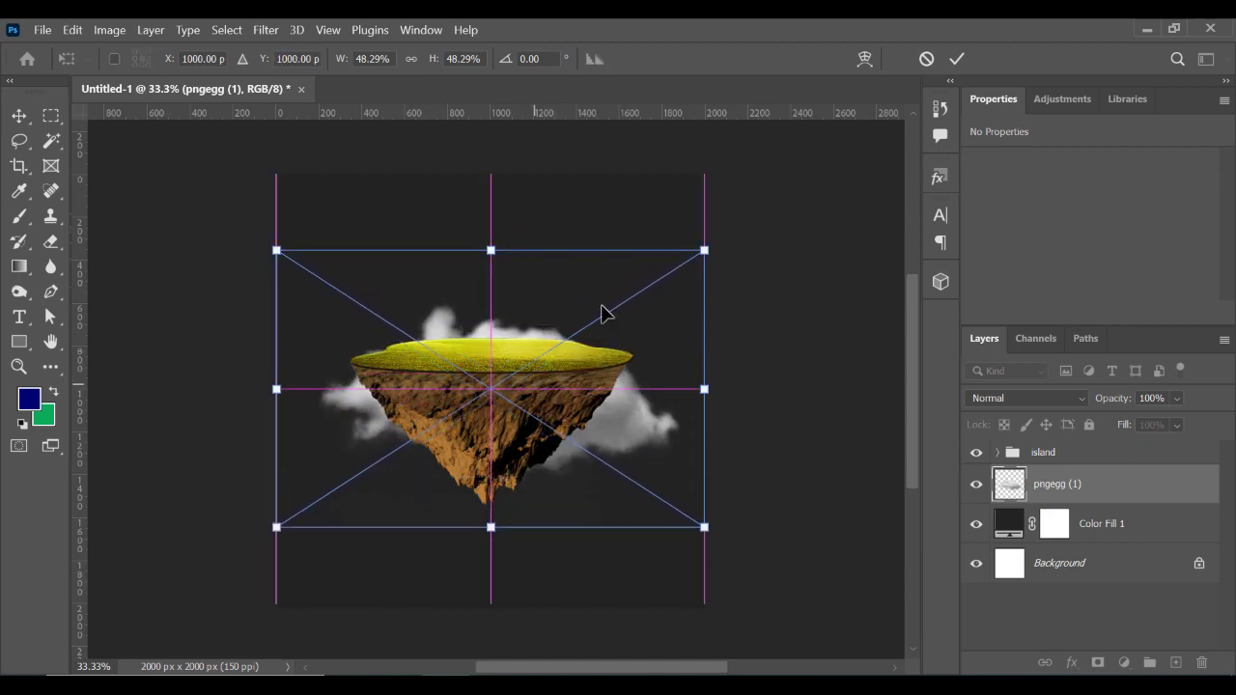
pyautogui.click(958, 60)
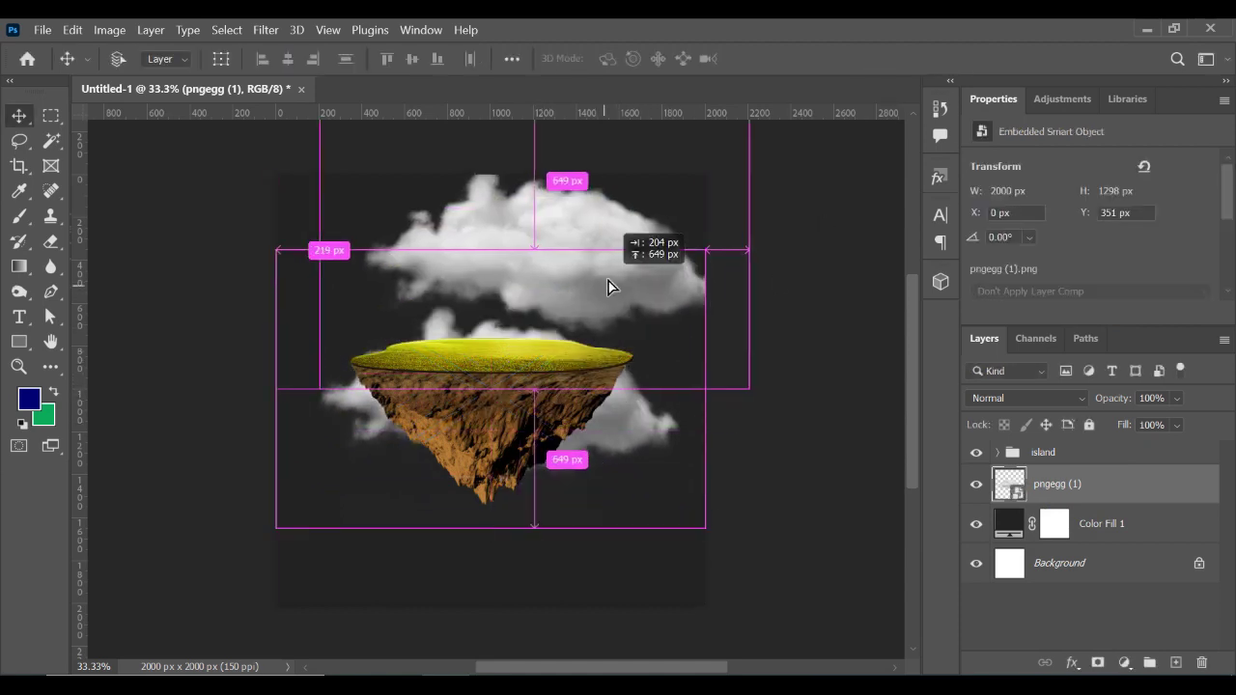
pyautogui.moveTo(577, 425); pyautogui.dragTo(648, 217)
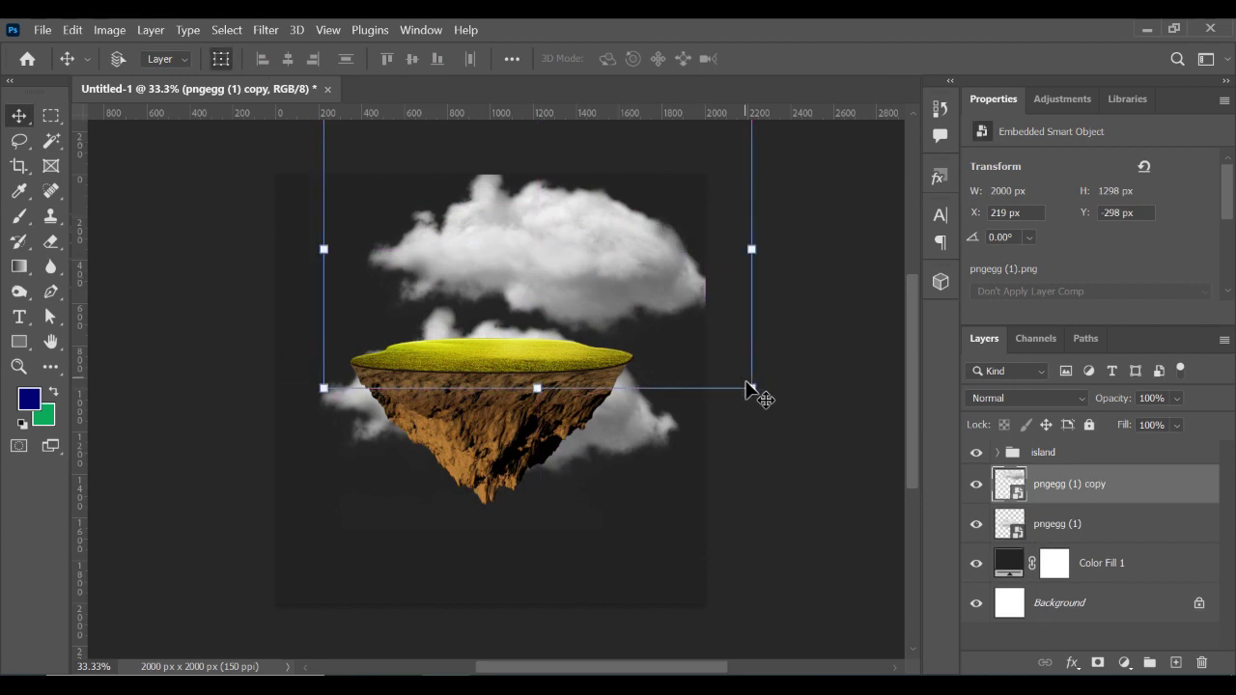
pyautogui.moveTo(751, 389)
pyautogui.mouseDown()
pyautogui.moveTo(608, 309)
pyautogui.moveTo(608, 289)
pyautogui.mouseUp()
pyautogui.moveTo(537, 274)
pyautogui.mouseDown()
pyautogui.moveTo(606, 255)
pyautogui.moveTo(499, 231)
pyautogui.mouseUp()
pyautogui.click(956, 59)
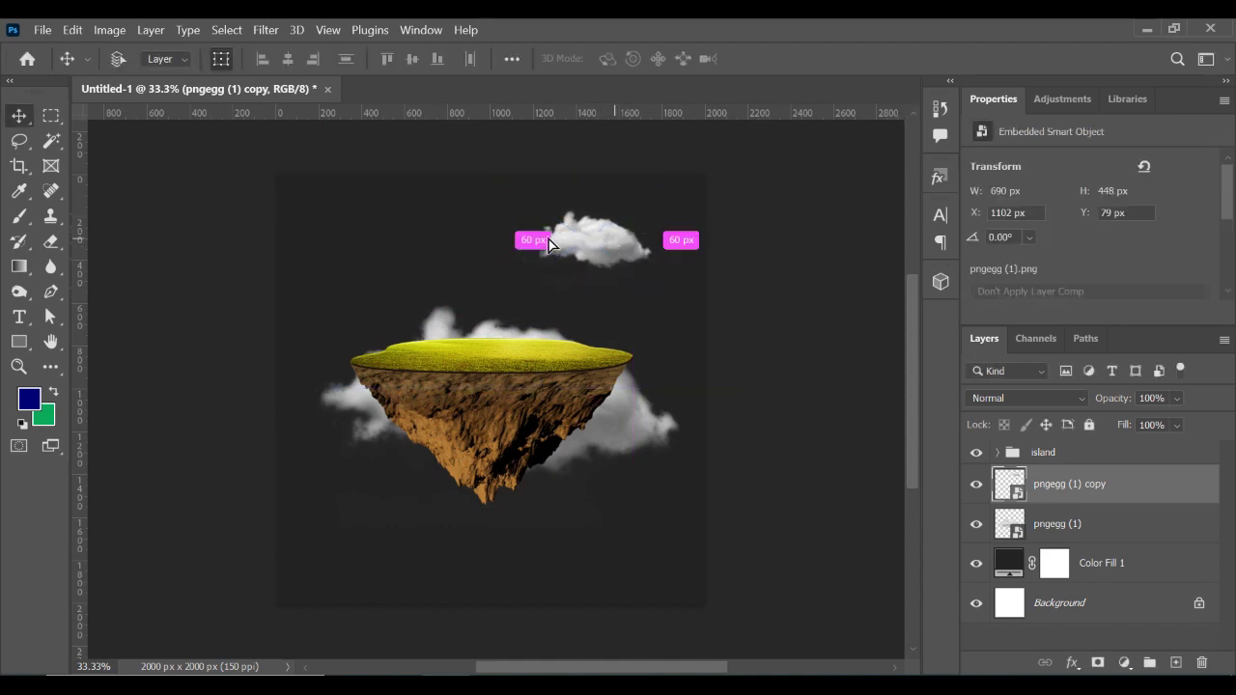
# Flip the new cloud copy horizontally, shrink it, and position it in the sky
pyautogui.rightClick(442, 233)
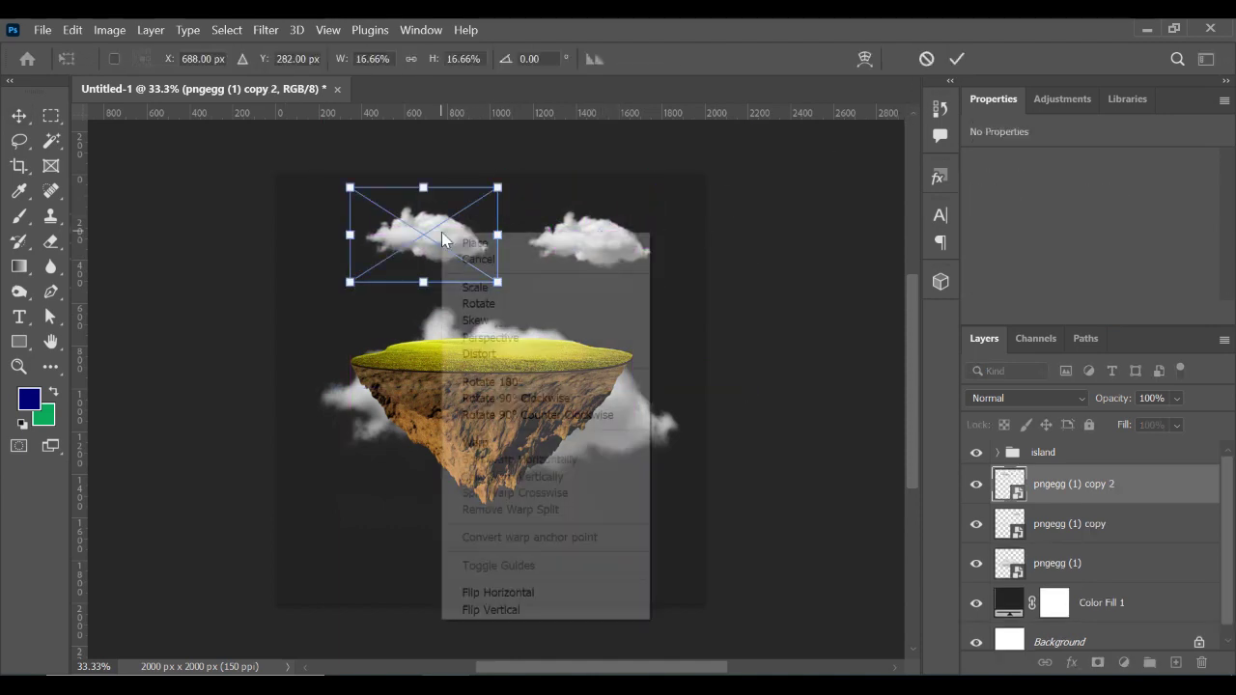
pyautogui.click(512, 593)
pyautogui.moveTo(497, 188)
pyautogui.mouseDown()
pyautogui.moveTo(469, 199)
pyautogui.moveTo(563, 255)
pyautogui.moveTo(404, 229)
pyautogui.moveTo(444, 234)
pyautogui.mouseUp()
pyautogui.click(956, 59)
pyautogui.press('v')
# Select the upper clouds together and shift them to the right
pyautogui.keyDown('shift'); pyautogui.click(997, 499); pyautogui.keyUp('shift')
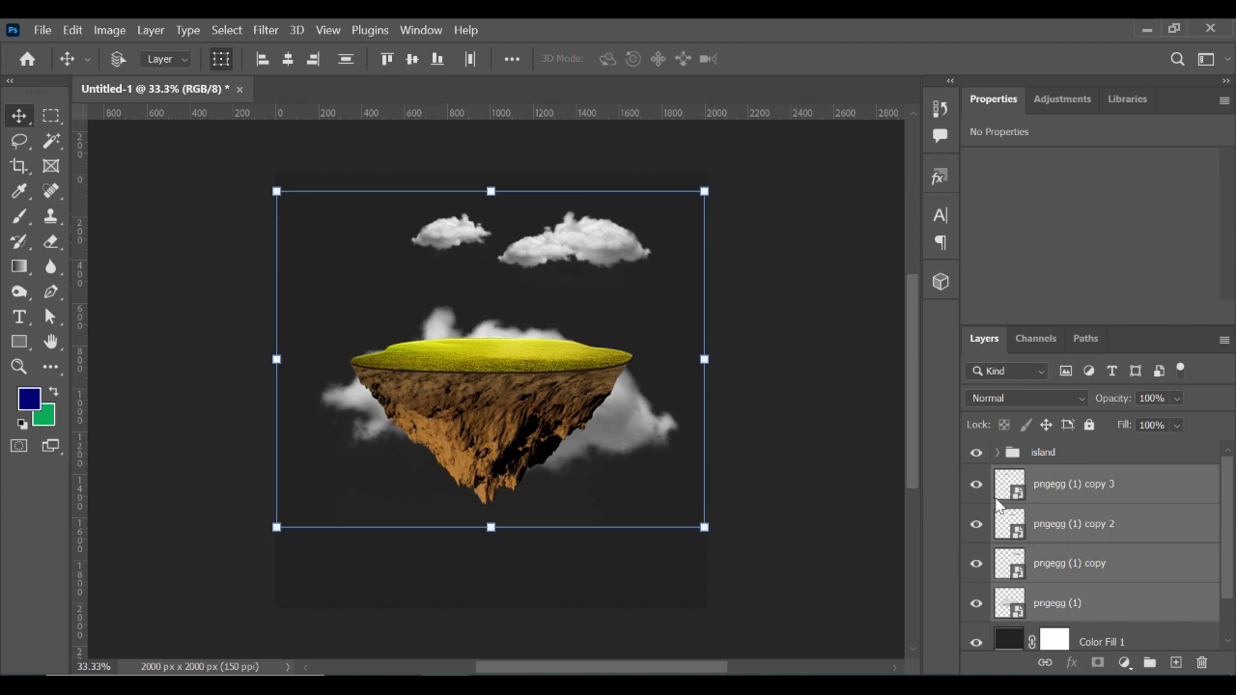
pyautogui.click(1104, 586)
pyautogui.keyDown('shift'); pyautogui.click(1070, 484); pyautogui.keyUp('shift')
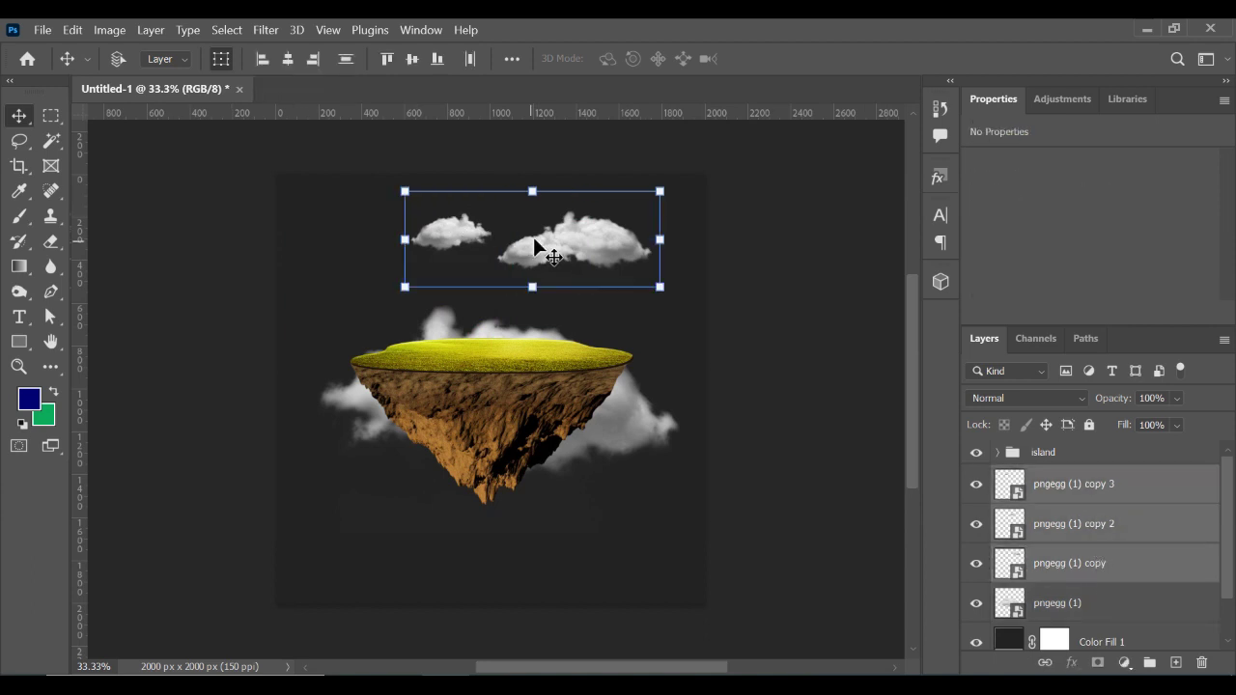
pyautogui.moveTo(524, 248); pyautogui.dragTo(595, 248)
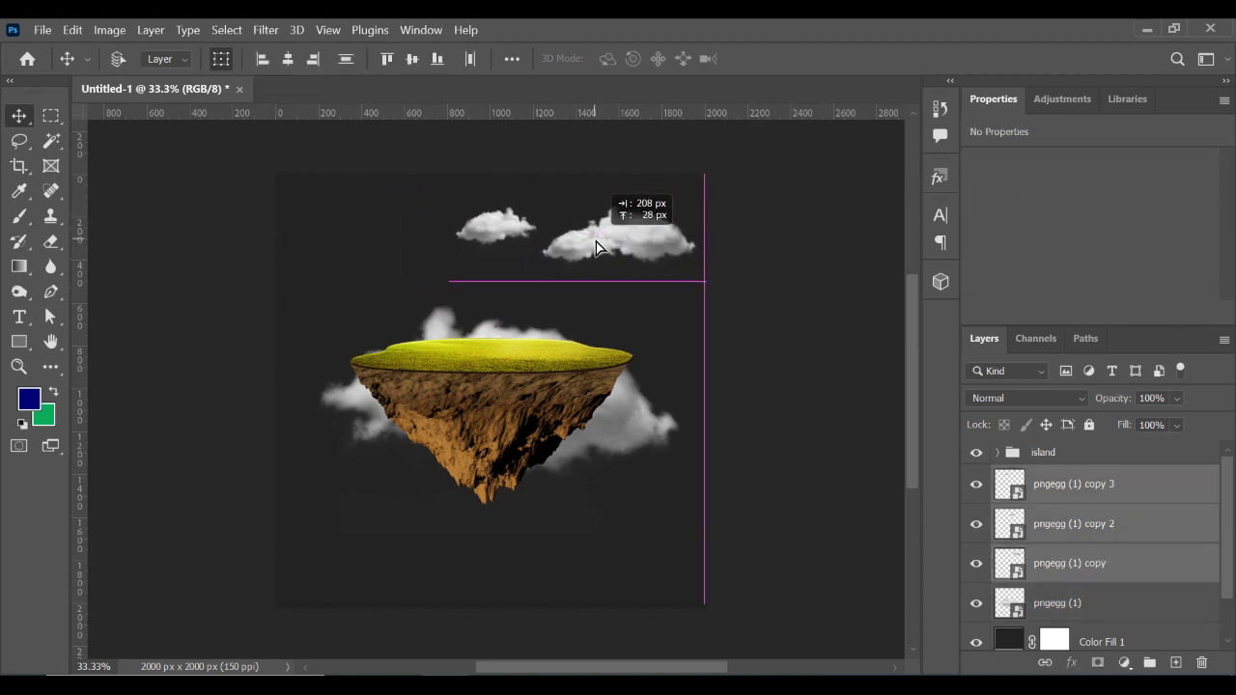
# Duplicate the small cloud, enlarge it about twice, and place it at the top-left edge
pyautogui.click(1072, 484)
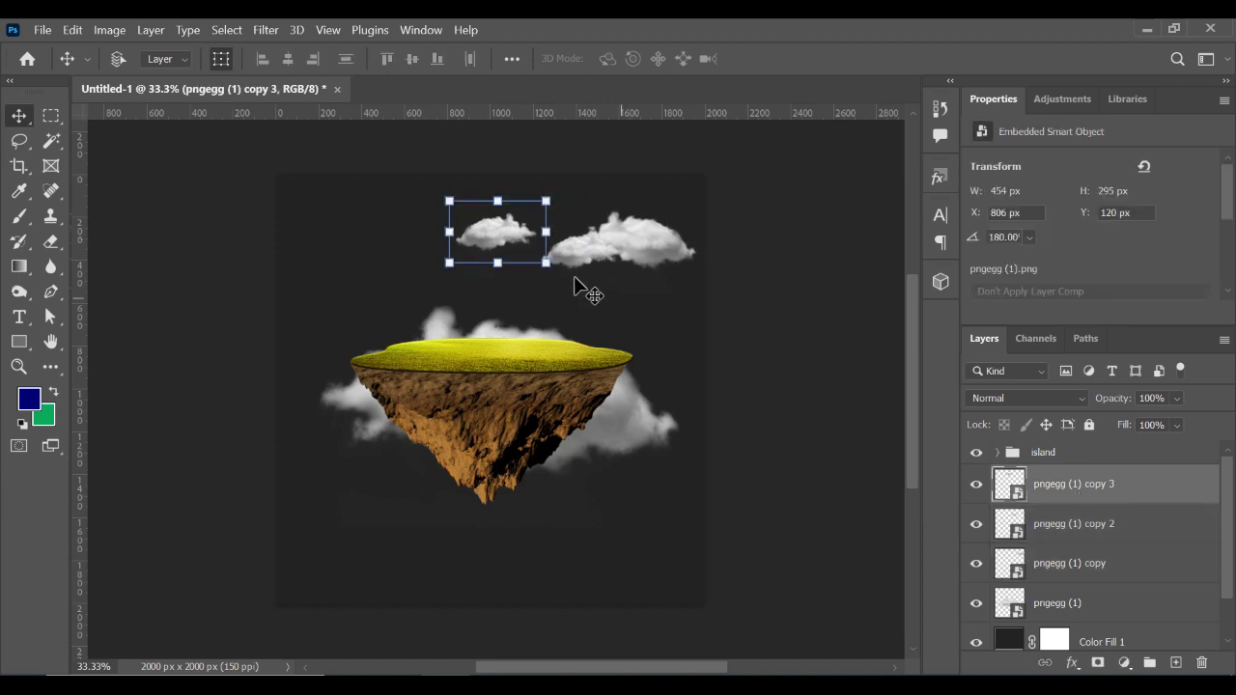
pyautogui.moveTo(497, 242)
pyautogui.mouseDown()
pyautogui.moveTo(368, 238)
pyautogui.moveTo(464, 284)
pyautogui.mouseUp()
pyautogui.moveTo(382, 250)
pyautogui.mouseDown()
pyautogui.moveTo(350, 261)
pyautogui.moveTo(364, 263)
pyautogui.mouseUp()
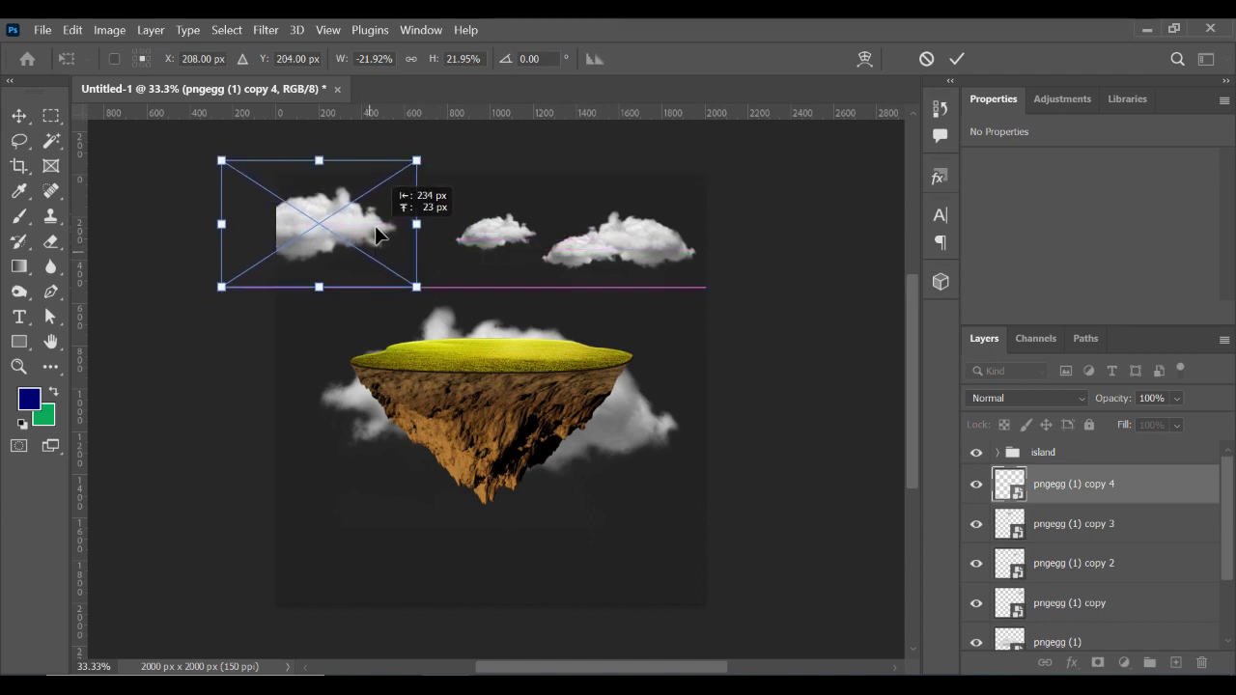
pyautogui.moveTo(364, 259)
pyautogui.mouseDown()
pyautogui.moveTo(385, 229)
pyautogui.moveTo(372, 290)
pyautogui.mouseUp()
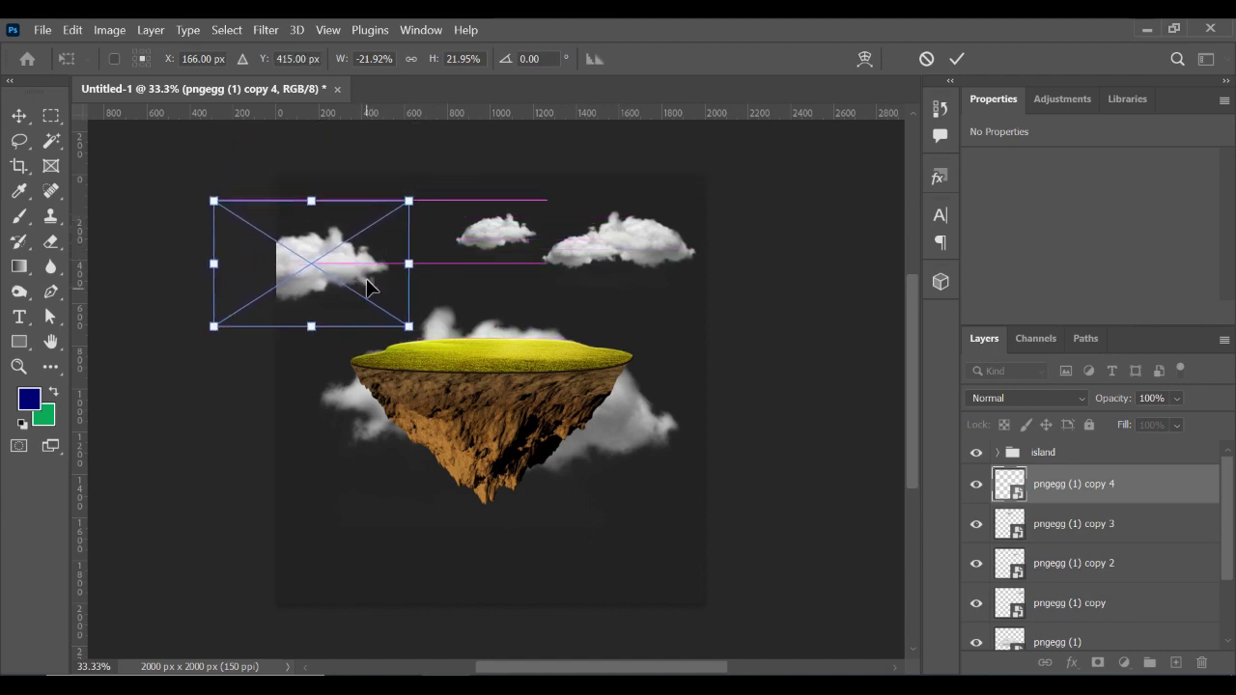
pyautogui.click(956, 58)
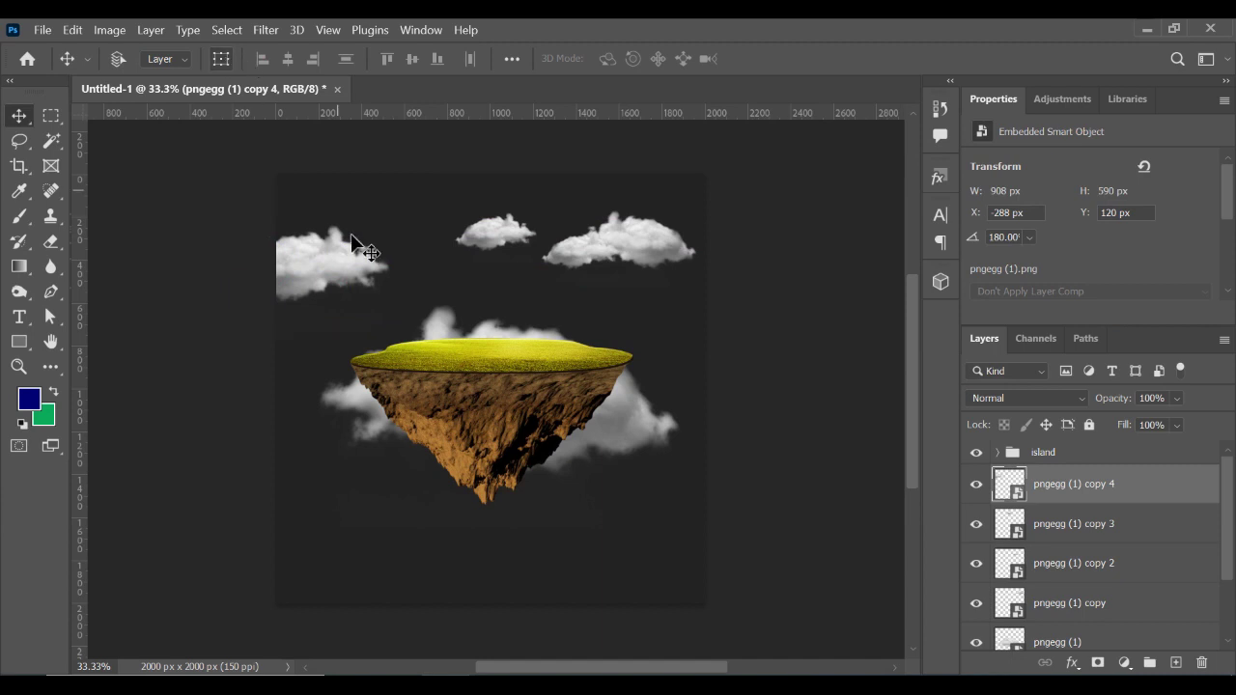
pyautogui.moveTo(358, 242); pyautogui.dragTo(340, 287)
pyautogui.scroll(-1, 1105, 618)
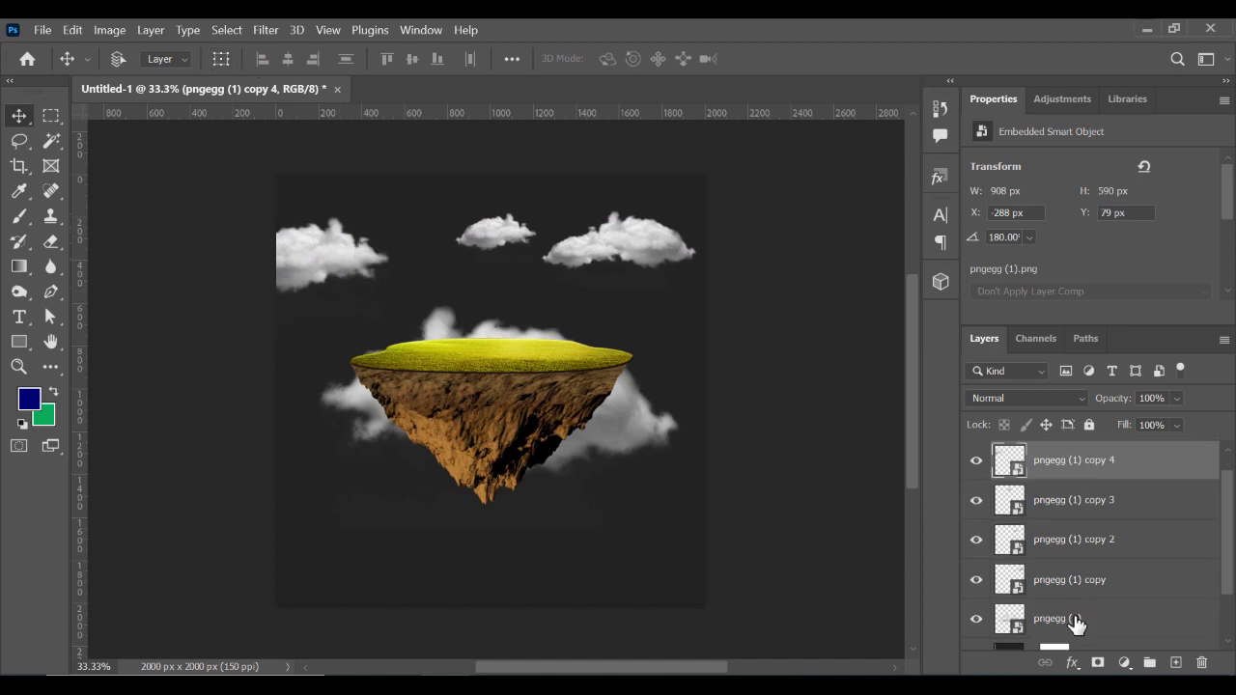
pyautogui.keyDown('shift'); pyautogui.click(1075, 622); pyautogui.keyUp('shift')
# Group the cloud layers as 'Cloud' and drag the moon image pngegg (3) onto the canvas
pyautogui.hotkey('ctrl', 'g')
pyautogui.write('Cloud')
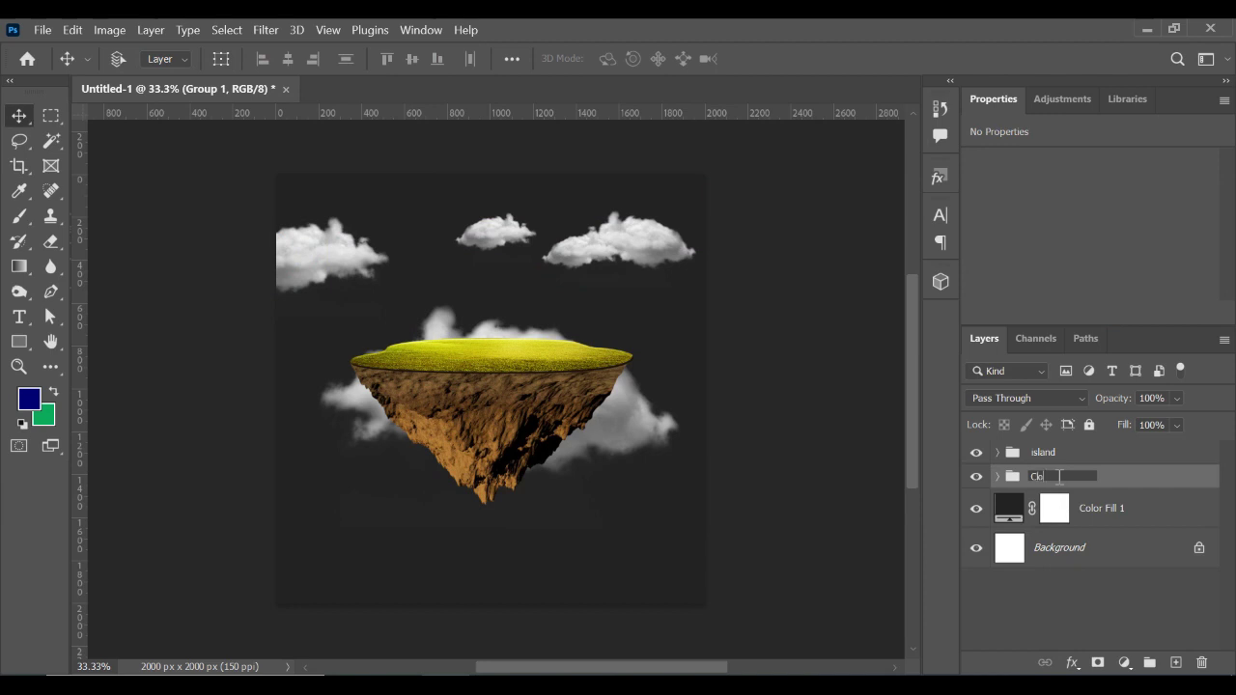
pyautogui.press('Return')
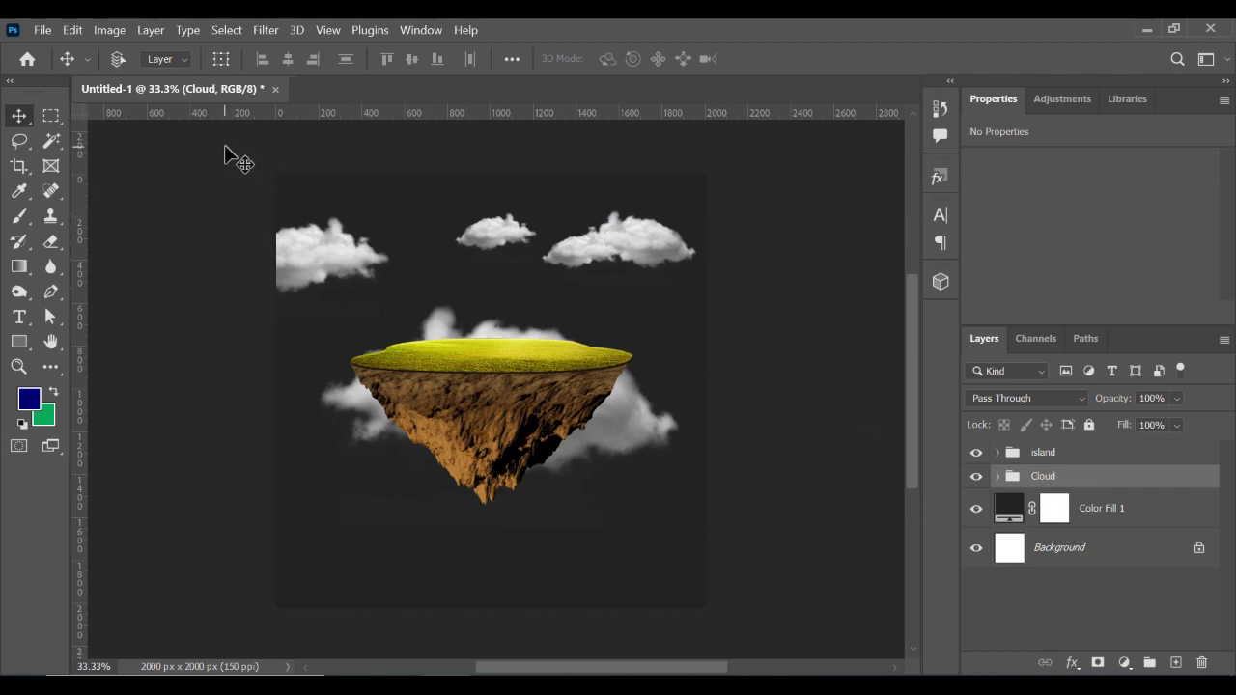
pyautogui.click(483, 673)
pyautogui.moveTo(242, 144)
pyautogui.mouseDown()
pyautogui.moveTo(445, 667)
pyautogui.moveTo(638, 241)
pyautogui.moveTo(566, 328)
pyautogui.mouseUp()
# Shrink the moon, place it at the top right, and move its layer below the Cloud group
pyautogui.moveTo(509, 390)
pyautogui.mouseDown()
pyautogui.moveTo(679, 249)
pyautogui.moveTo(644, 248)
pyautogui.mouseUp()
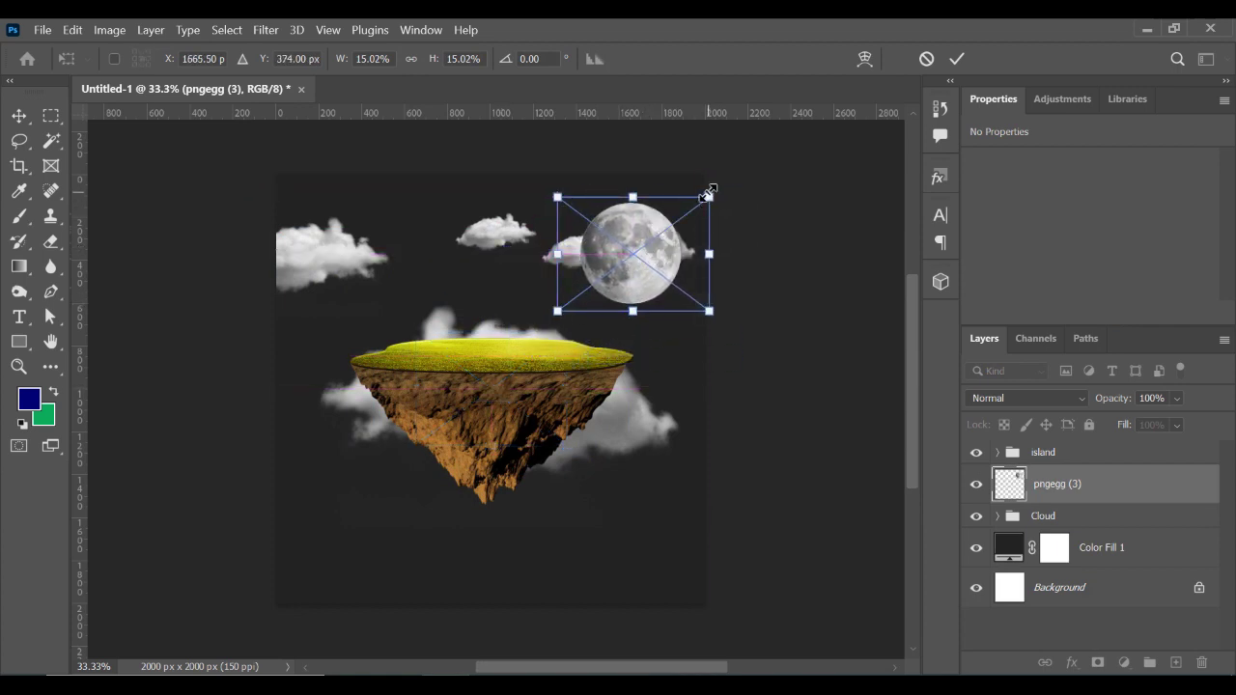
pyautogui.moveTo(712, 193); pyautogui.dragTo(706, 189)
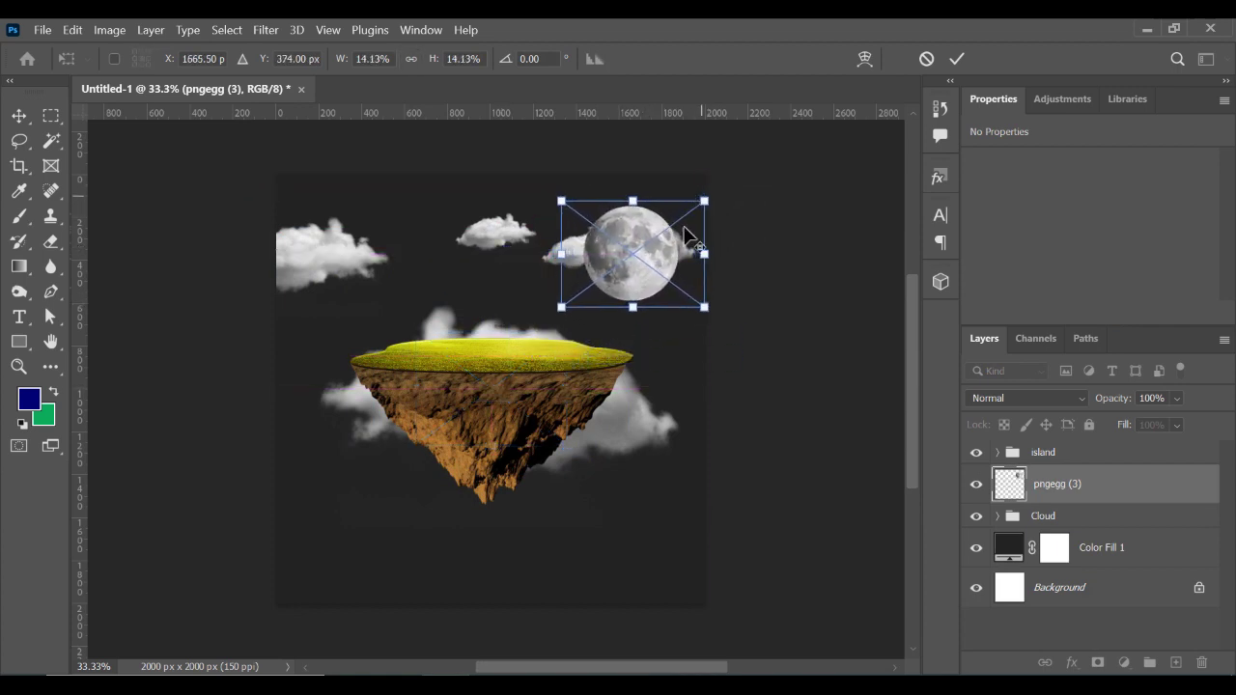
pyautogui.click(957, 62)
pyautogui.moveTo(1067, 486); pyautogui.dragTo(1073, 533)
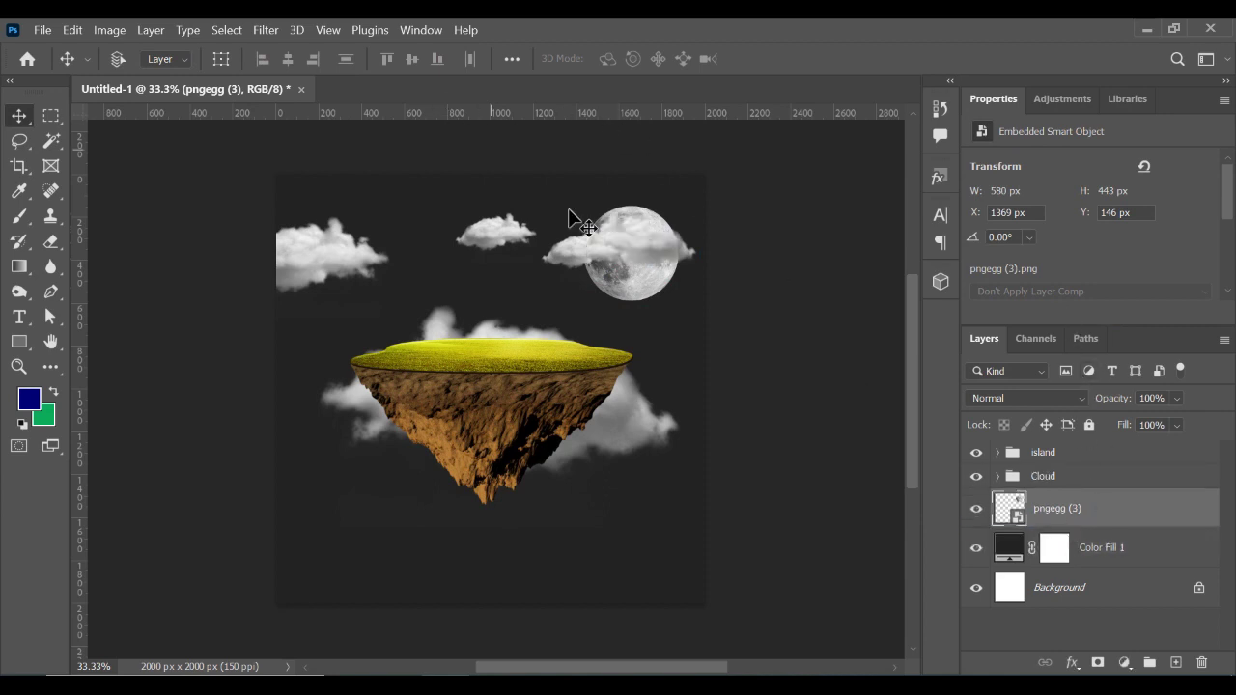
# Enlarge the moon into the top-right corner, then drag in the spaceship image pngegg (2)
pyautogui.click(219, 59)
pyautogui.moveTo(660, 250); pyautogui.dragTo(734, 170)
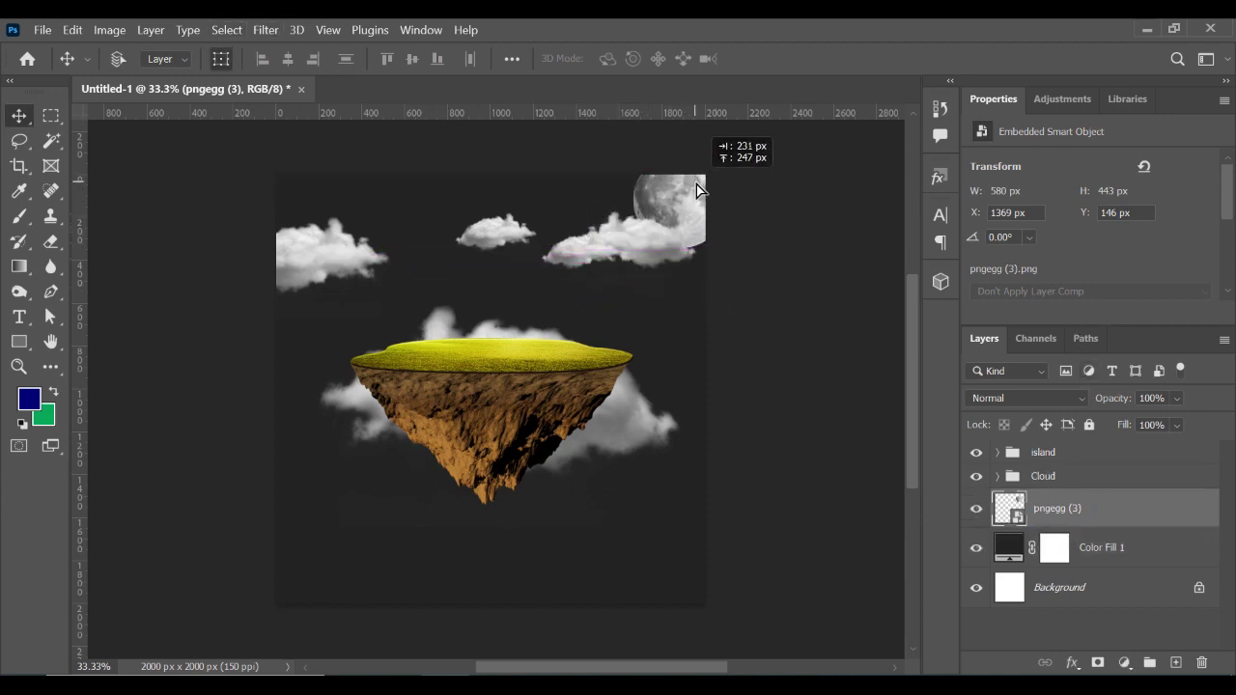
pyautogui.moveTo(742, 245); pyautogui.dragTo(803, 293)
pyautogui.moveTo(665, 231); pyautogui.dragTo(657, 239)
pyautogui.click(955, 63)
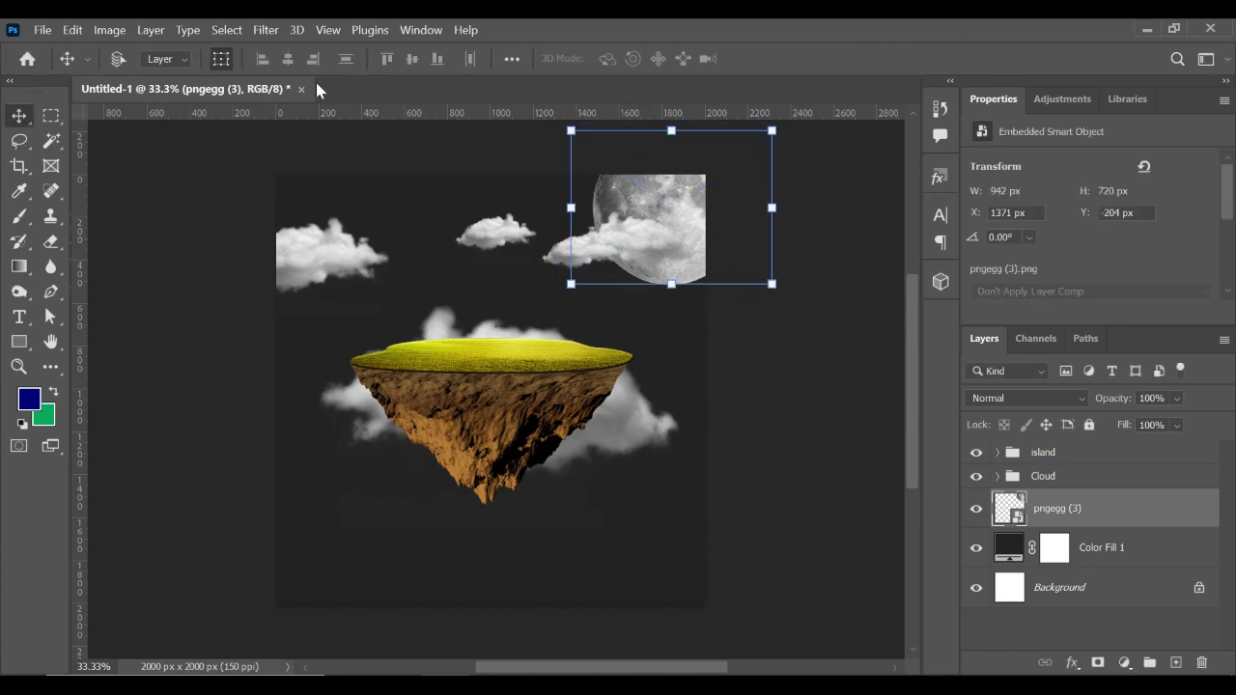
pyautogui.click(228, 59)
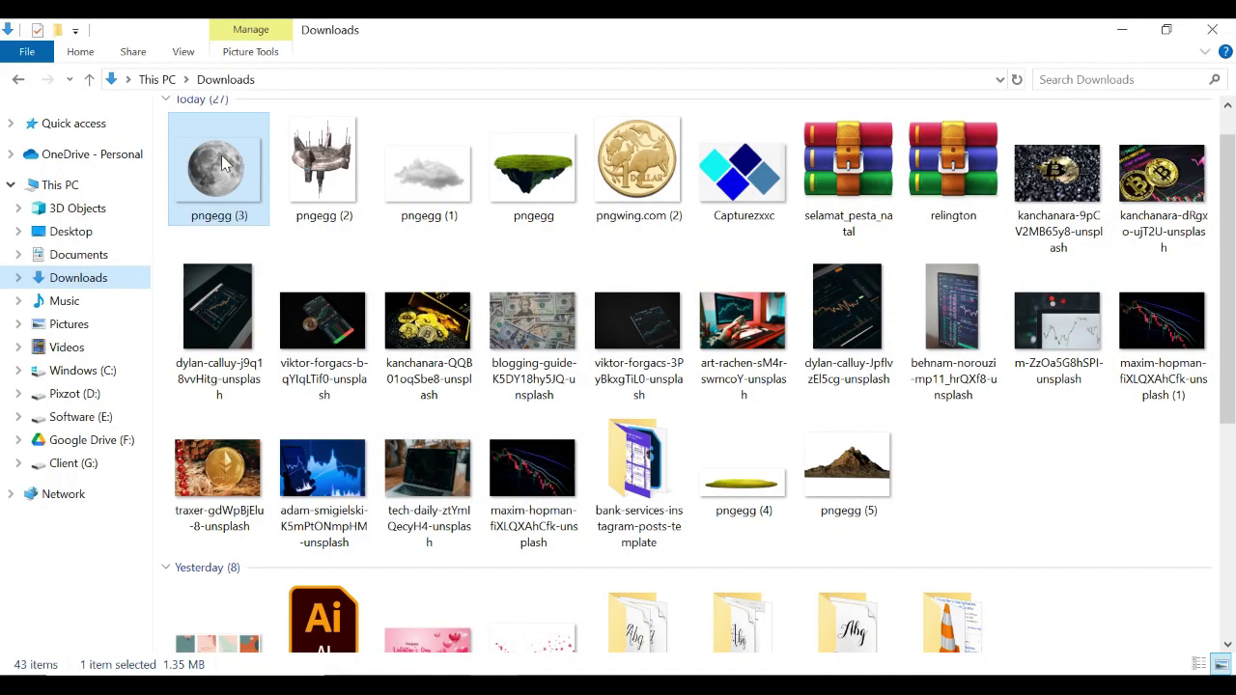
pyautogui.moveTo(324, 164)
pyautogui.mouseDown()
pyautogui.moveTo(444, 666)
pyautogui.moveTo(400, 560)
pyautogui.mouseUp()
# Shrink the spaceship to about 25%, tilt it 26.85°, and set it at the island's lower left
pyautogui.moveTo(656, 174); pyautogui.dragTo(585, 280)
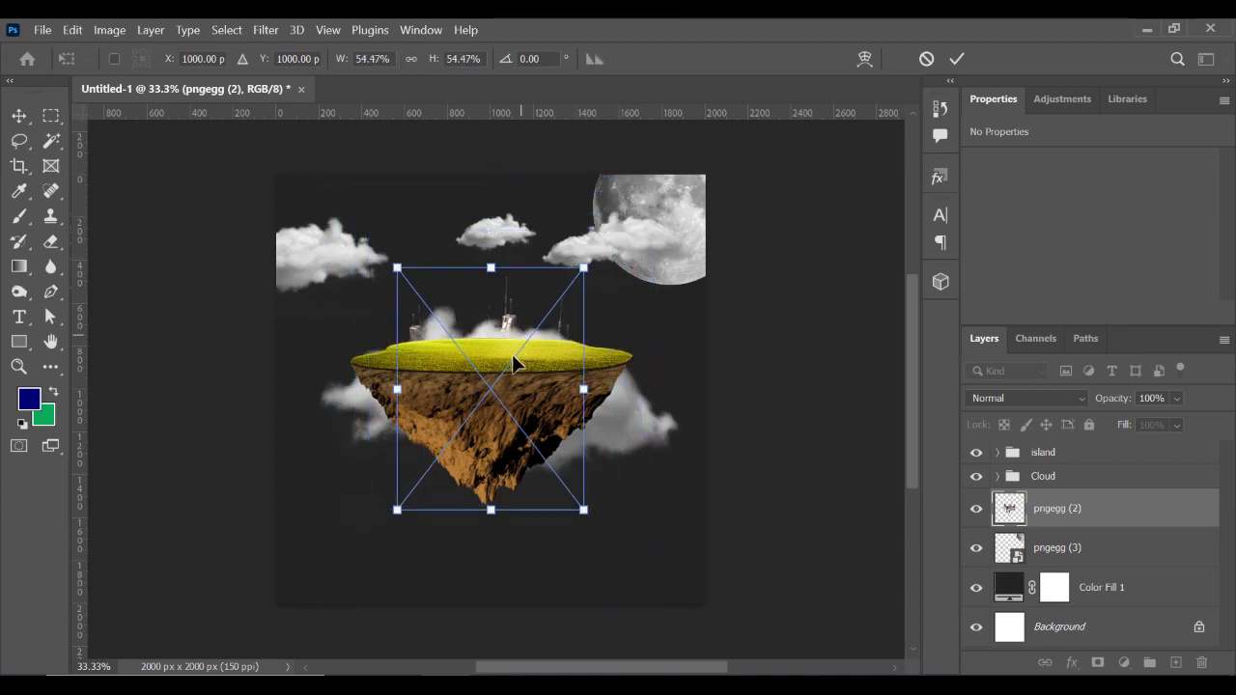
pyautogui.moveTo(512, 359); pyautogui.dragTo(371, 522)
pyautogui.moveTo(462, 401)
pyautogui.mouseDown()
pyautogui.moveTo(507, 472)
pyautogui.moveTo(436, 466)
pyautogui.mouseUp()
pyautogui.moveTo(366, 527); pyautogui.dragTo(366, 495)
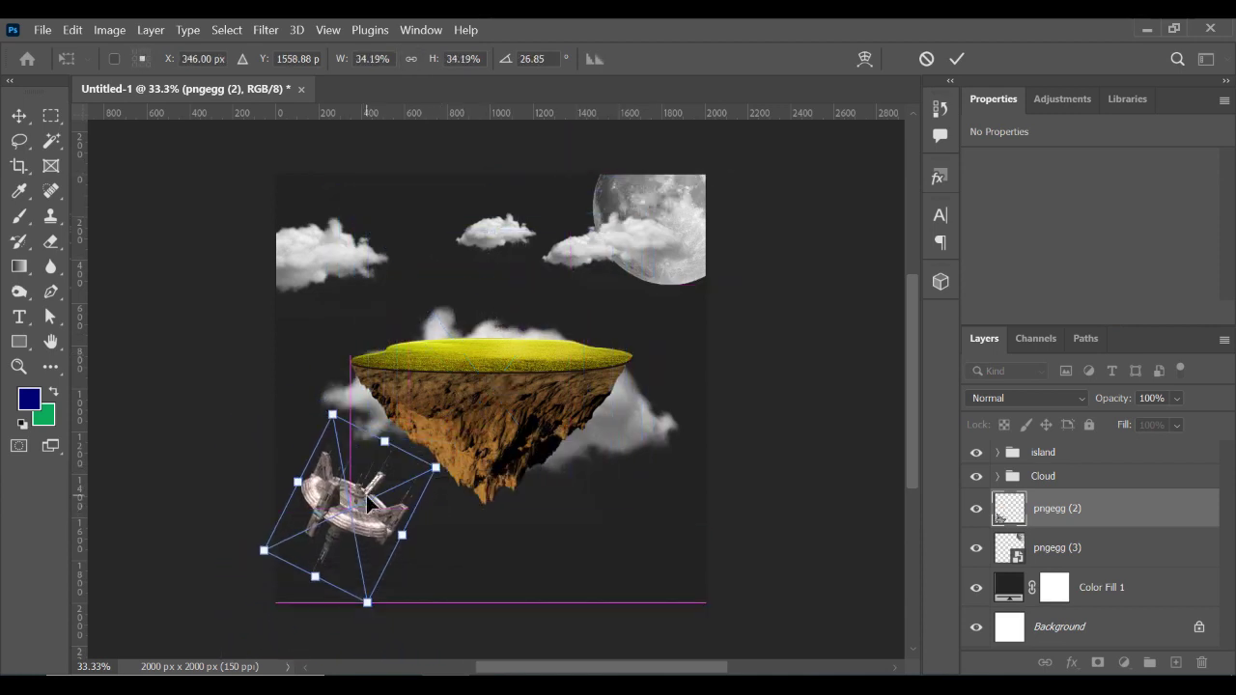
pyautogui.moveTo(433, 470)
pyautogui.mouseDown()
pyautogui.moveTo(425, 463)
pyautogui.moveTo(373, 502)
pyautogui.moveTo(415, 487)
pyautogui.mouseUp()
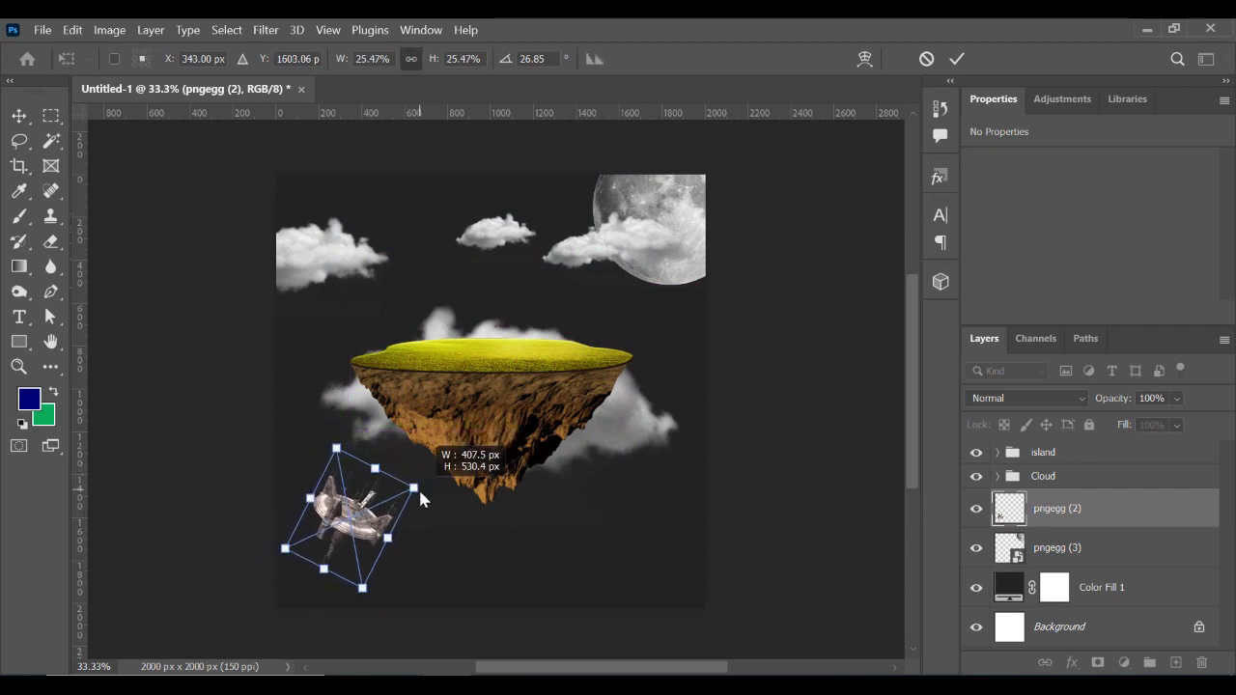
pyautogui.click(957, 59)
pyautogui.click(352, 271)
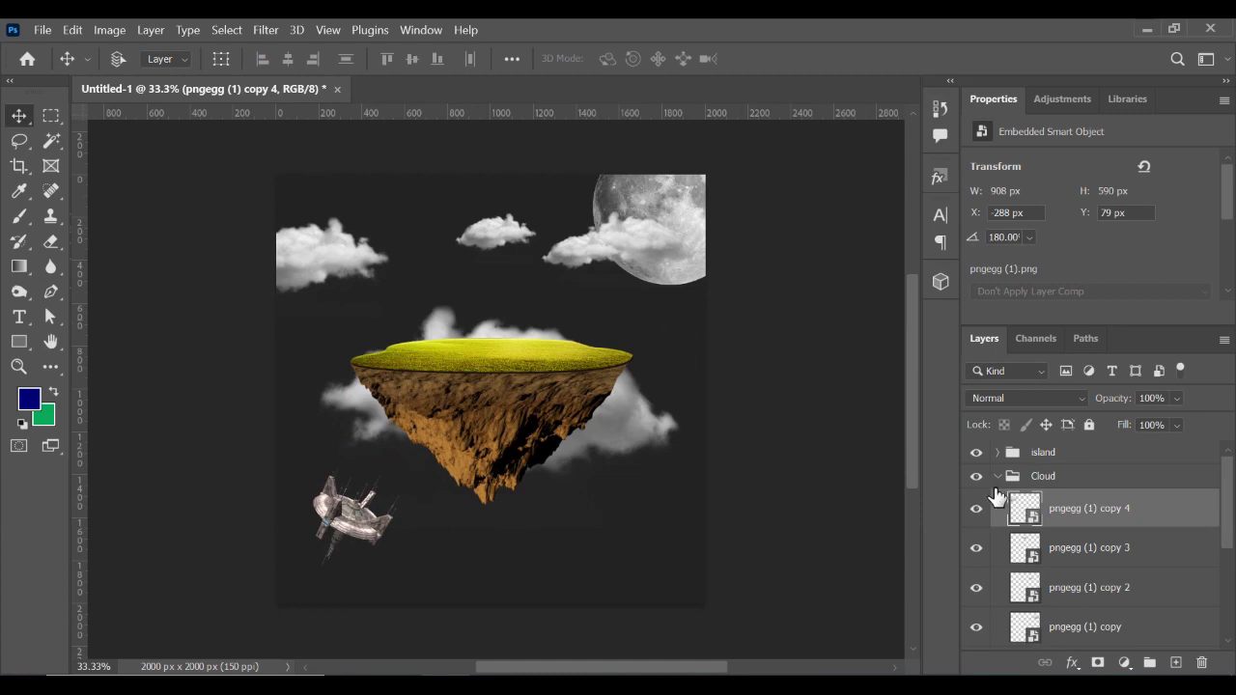
# Set the Cloud group's opacity to 72% so all clouds turn slightly translucent
pyautogui.click(1048, 478)
pyautogui.moveTo(1190, 425); pyautogui.dragTo(1185, 428)
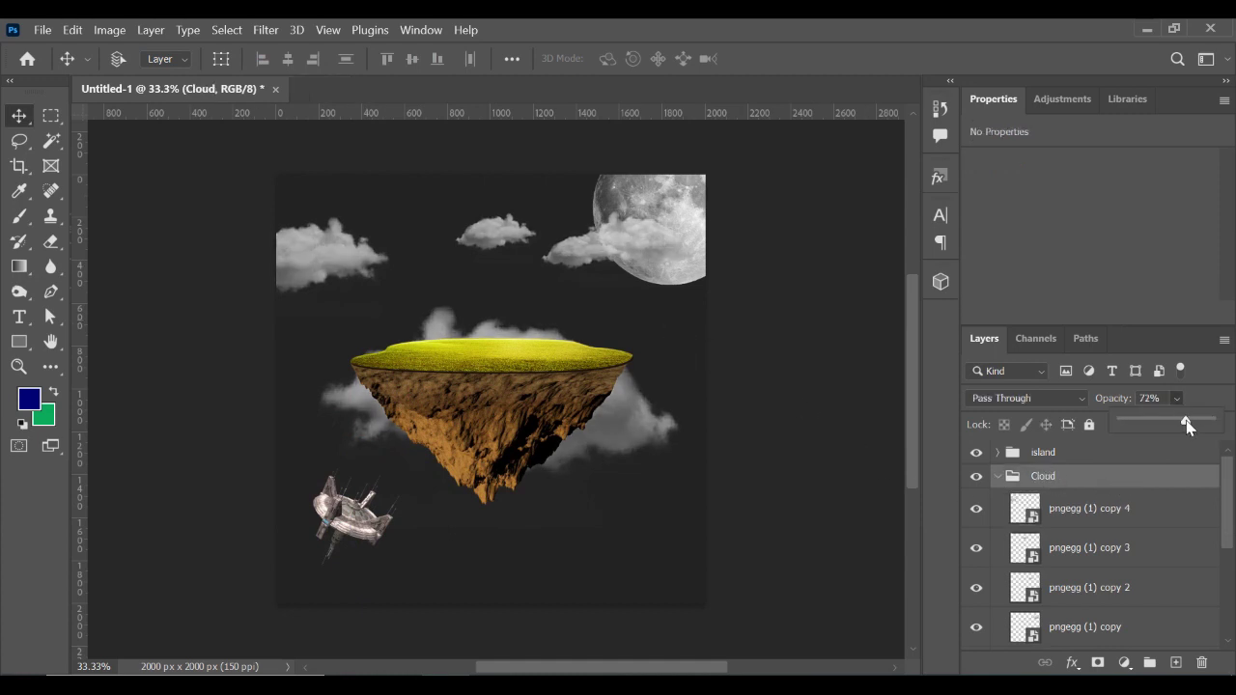
pyautogui.click(1147, 508)
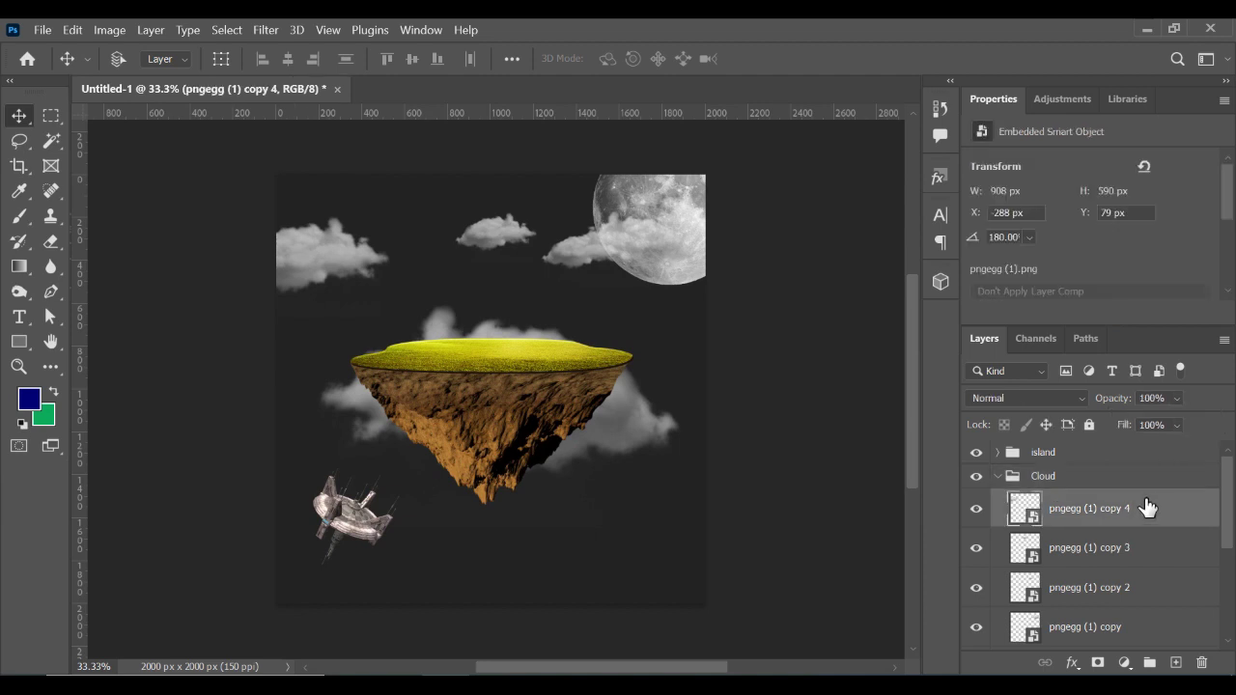
# Duplicate the big cloud and enlarge the copy to cover the lower canvas
pyautogui.keyDown('ctrl'); pyautogui.click(609, 425); pyautogui.keyUp('ctrl')
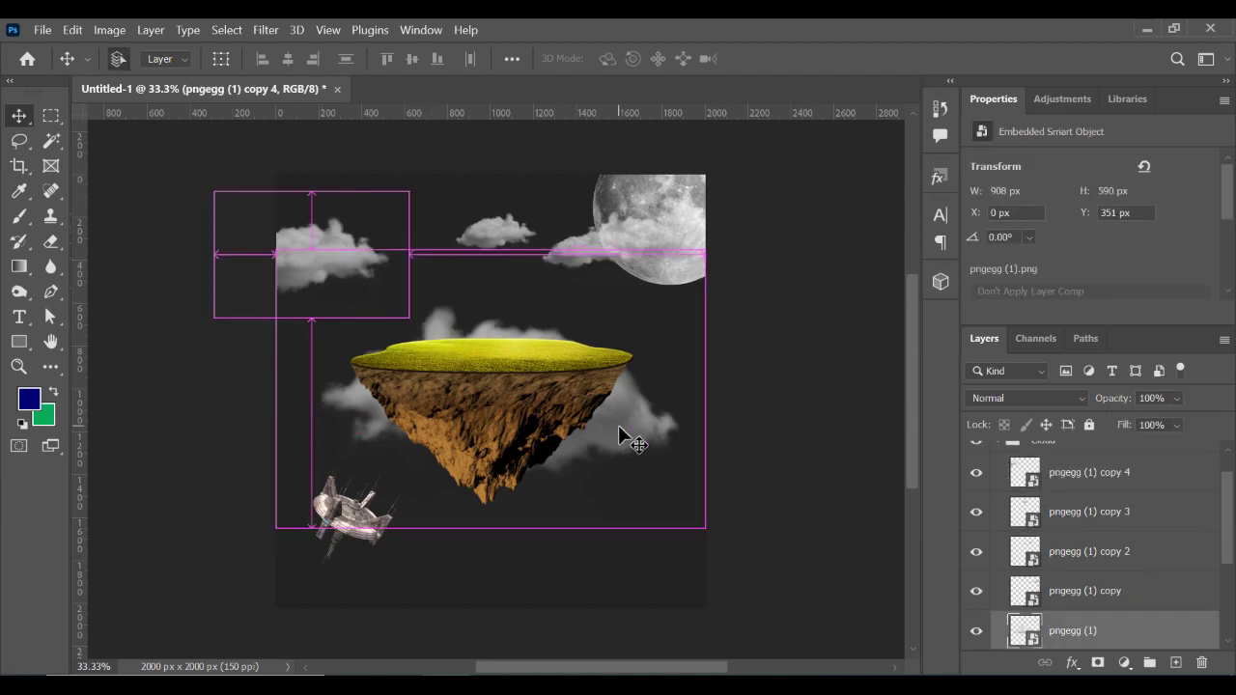
pyautogui.moveTo(603, 512); pyautogui.dragTo(520, 605)
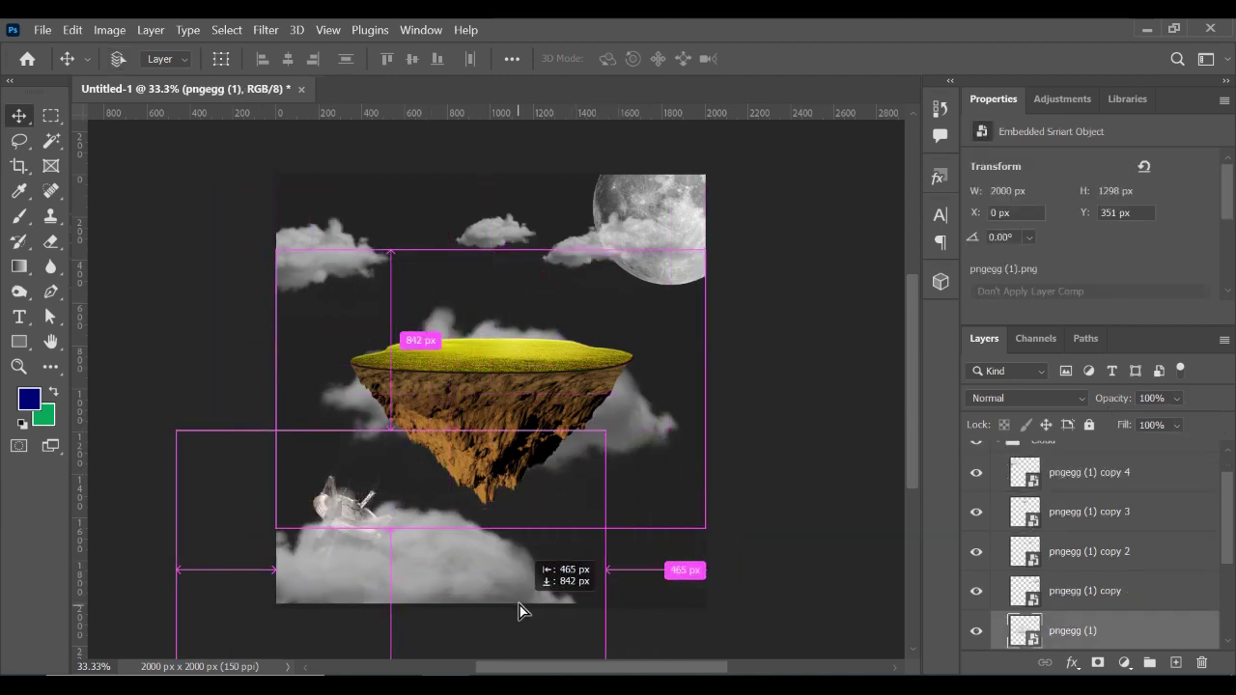
pyautogui.scroll(-3, 439, 328)
pyautogui.hotkey('ctrl', 't')
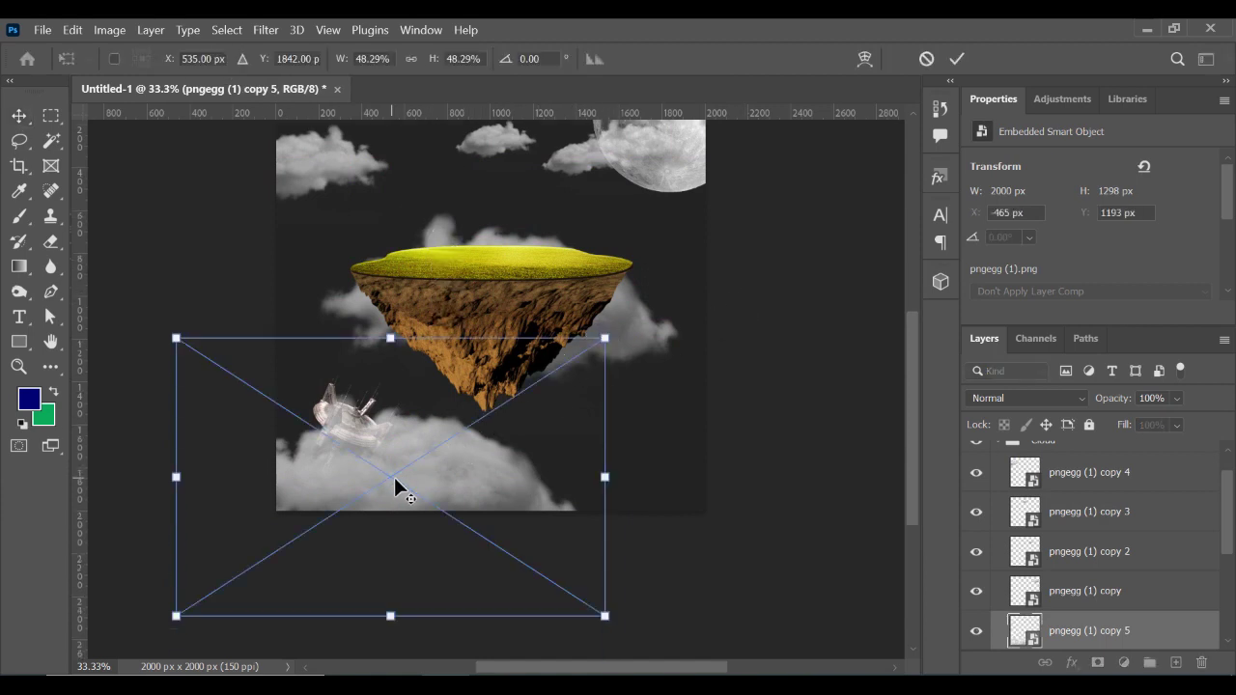
pyautogui.moveTo(604, 338); pyautogui.dragTo(870, 166)
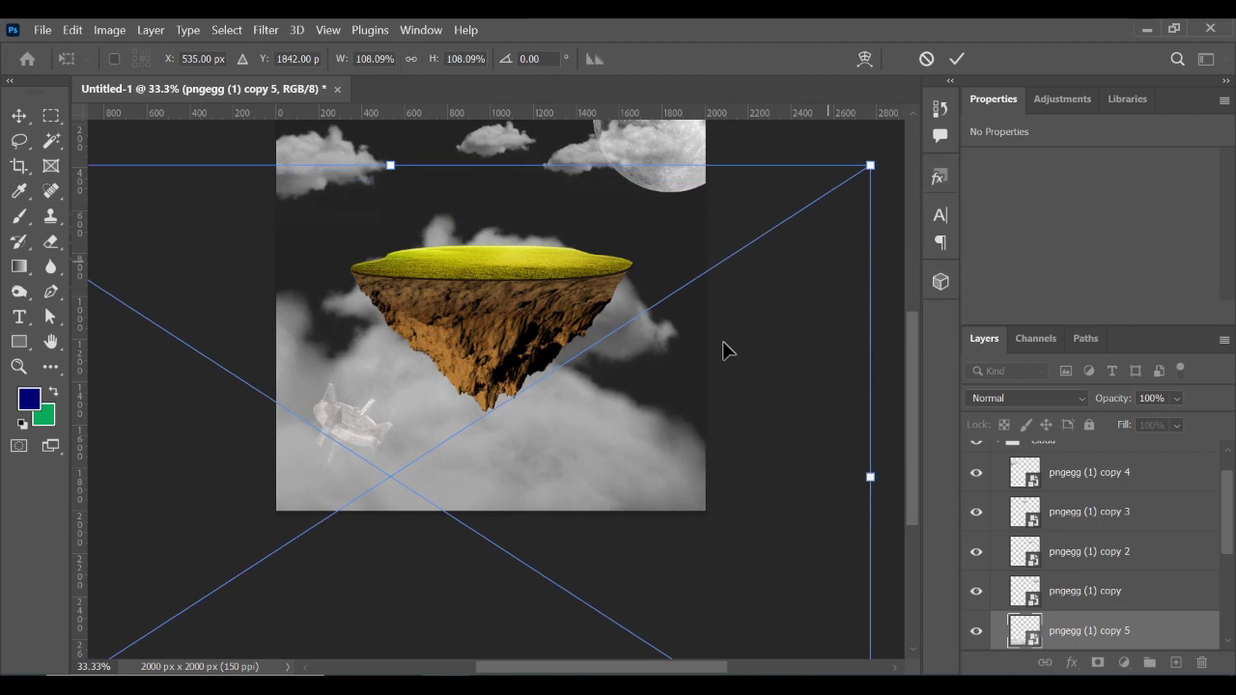
pyautogui.moveTo(727, 350); pyautogui.dragTo(628, 405)
pyautogui.hotkey('ctrl', 'z')
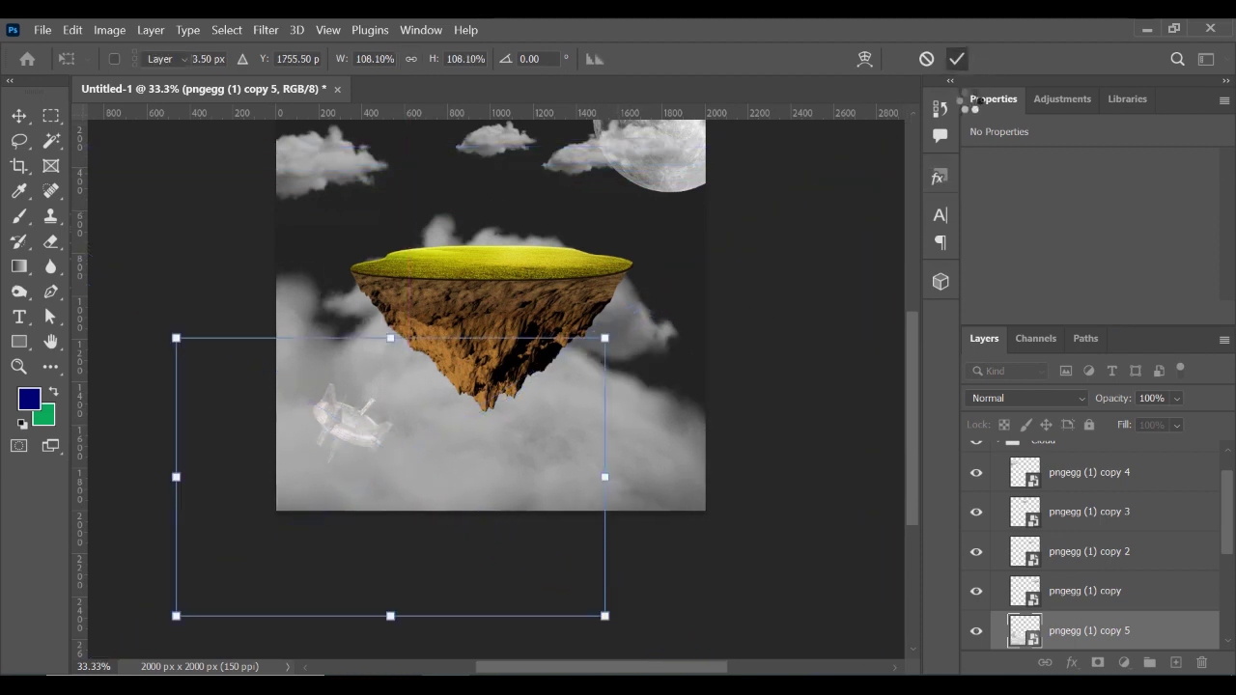
pyautogui.press('Return')
# Fade the enlarged cloud copy to 11% opacity fog and place another copy higher
pyautogui.moveTo(1148, 428); pyautogui.dragTo(1136, 429)
pyautogui.scroll(2, 546, 411)
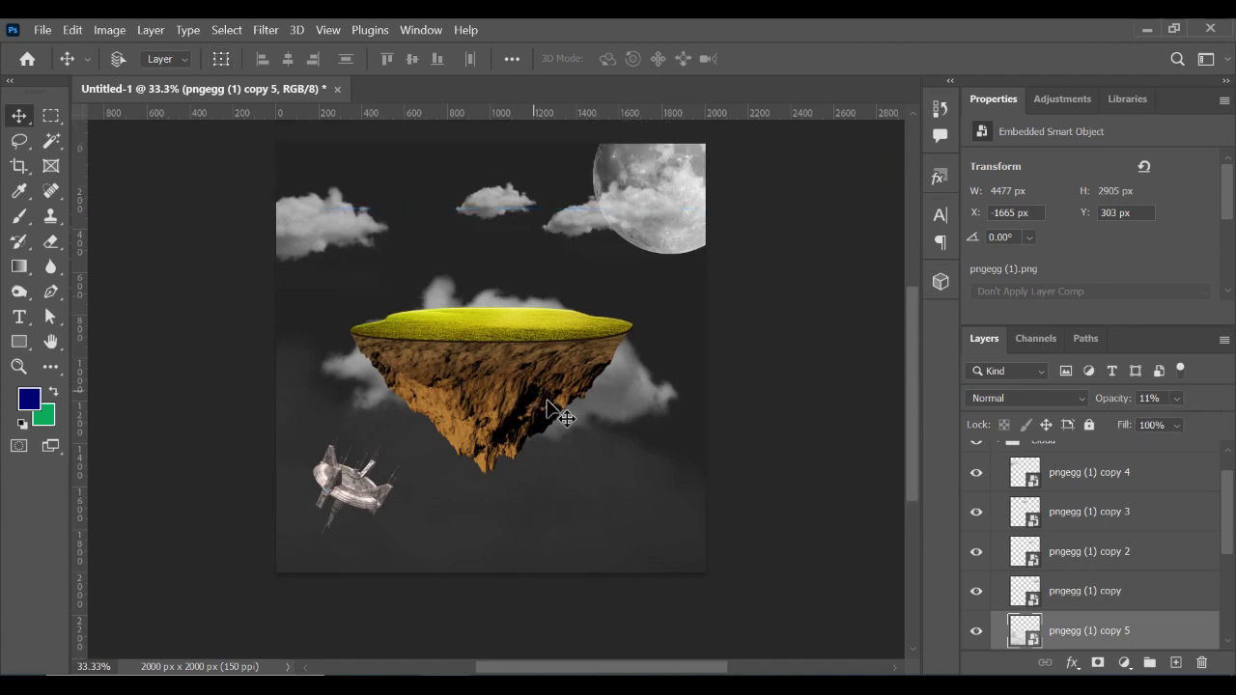
pyautogui.scroll(-1, 551, 416)
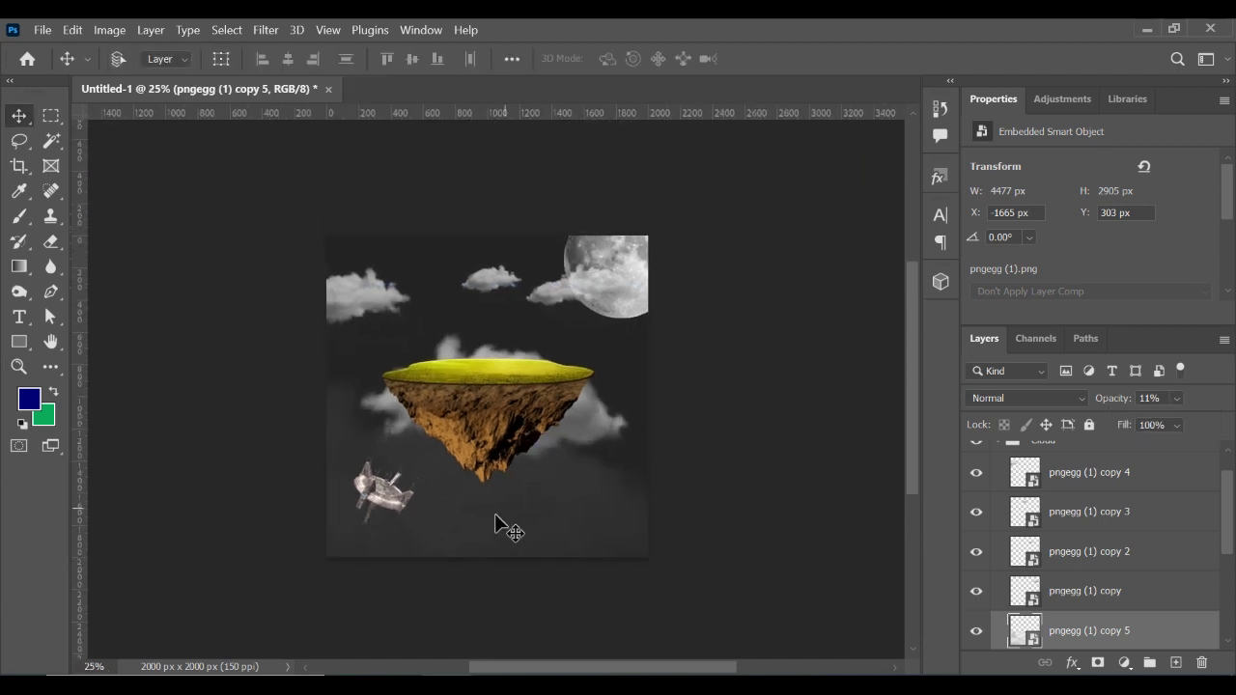
pyautogui.moveTo(495, 527); pyautogui.dragTo(615, 267)
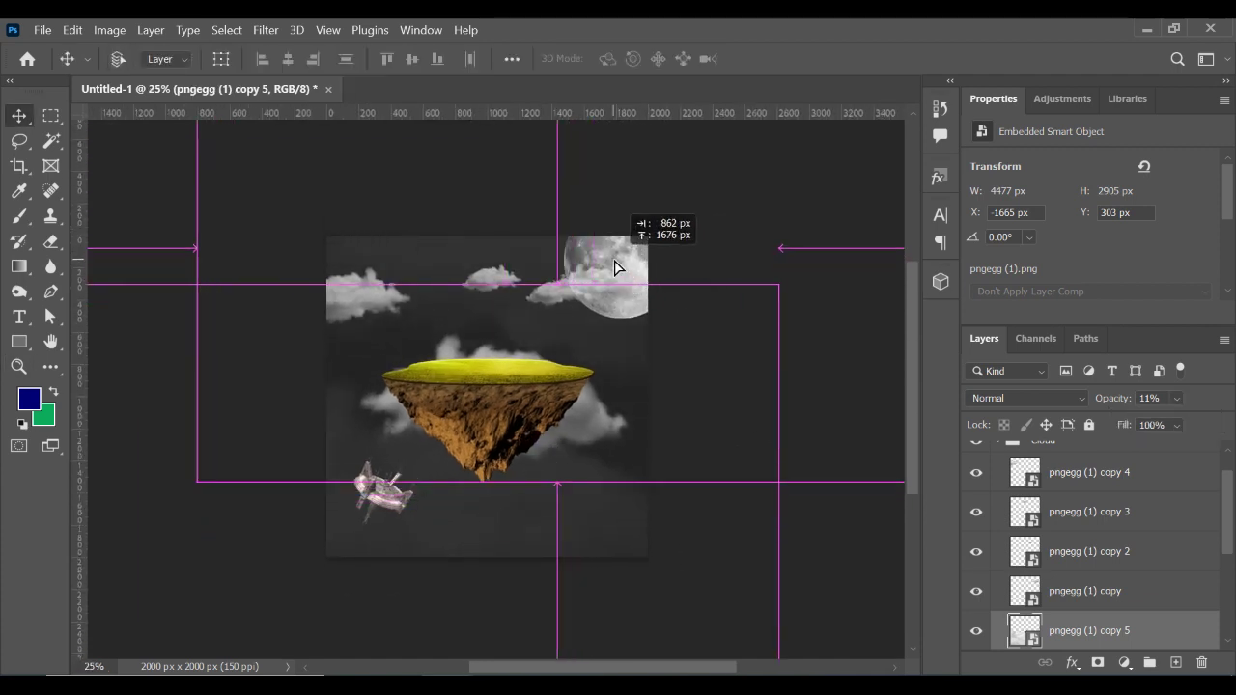
pyautogui.moveTo(616, 267); pyautogui.dragTo(624, 267)
pyautogui.scroll(1, 997, 482)
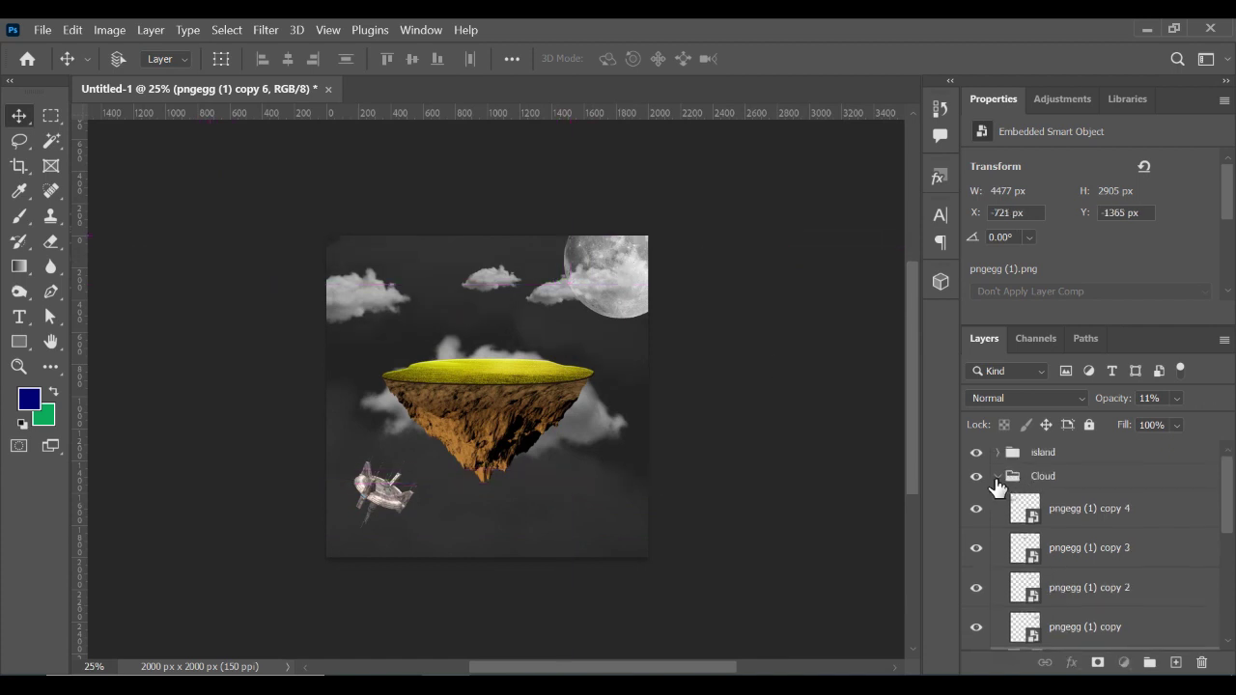
# Collapse the Cloud group and set the view zoom to 33.3%
pyautogui.click(997, 477)
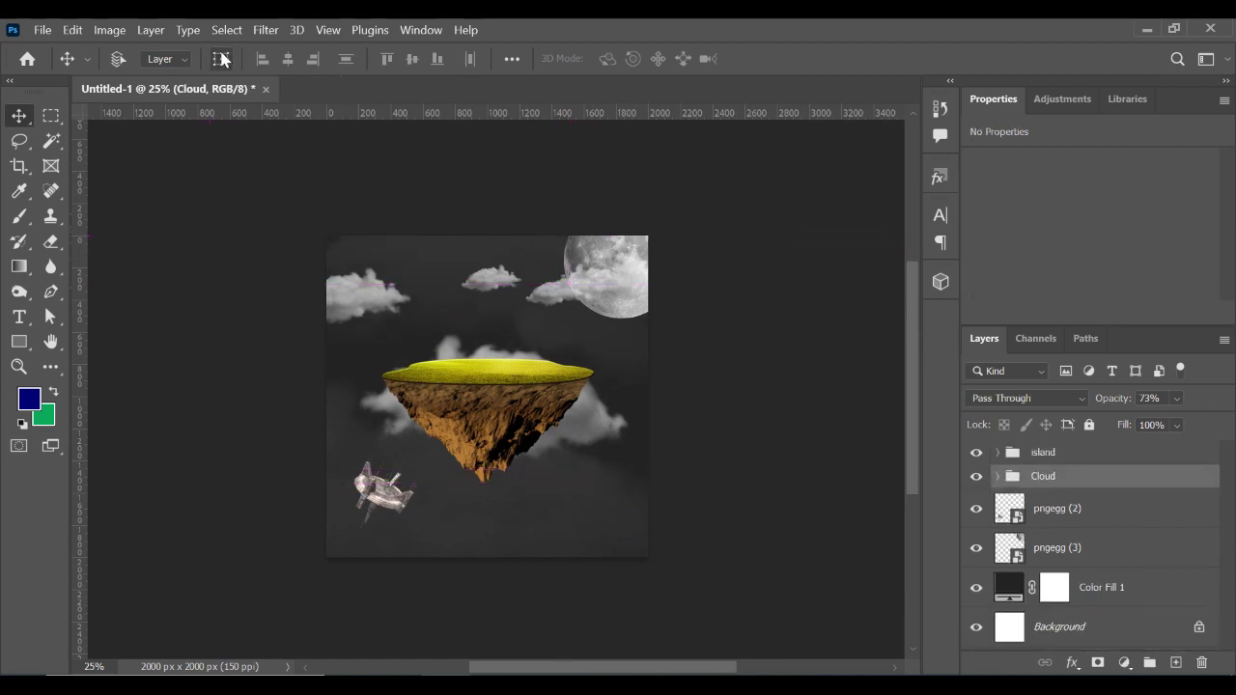
pyautogui.press('z')
pyautogui.click(532, 402)
pyautogui.moveTo(515, 420); pyautogui.dragTo(525, 395)
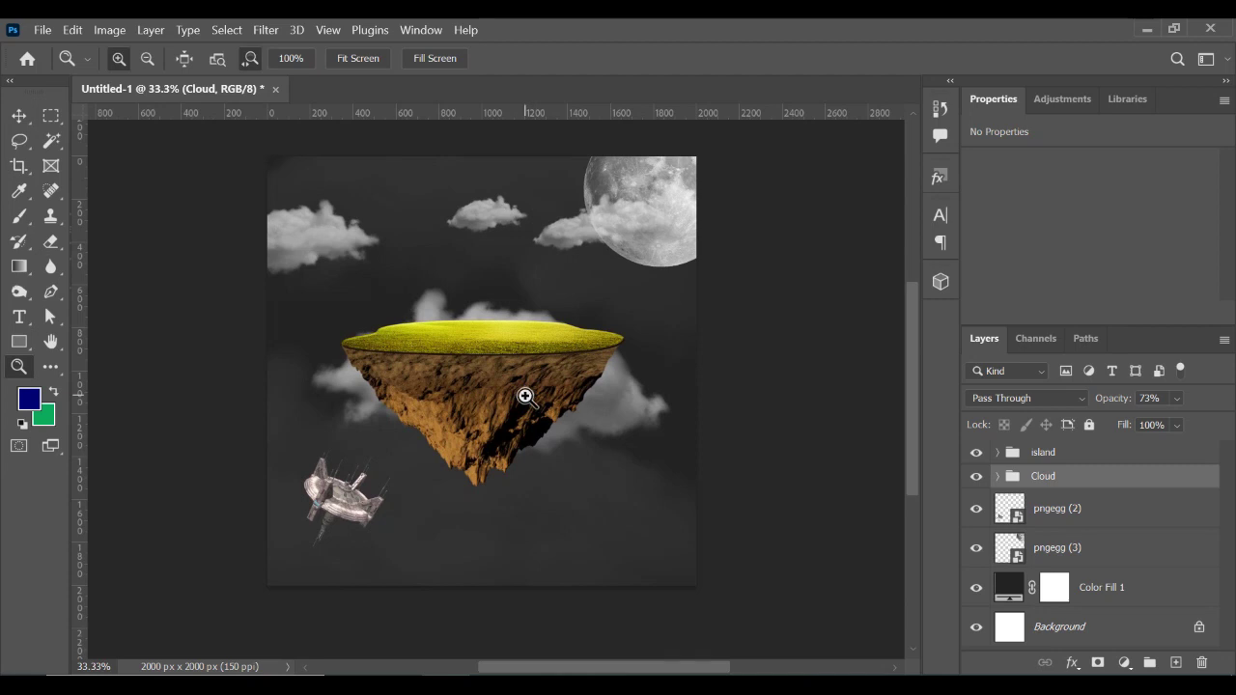
# Reposition the cloud beside the moon, the faint fog, the big cloud, and the top-left cloud
pyautogui.press('v')
pyautogui.click(564, 226)
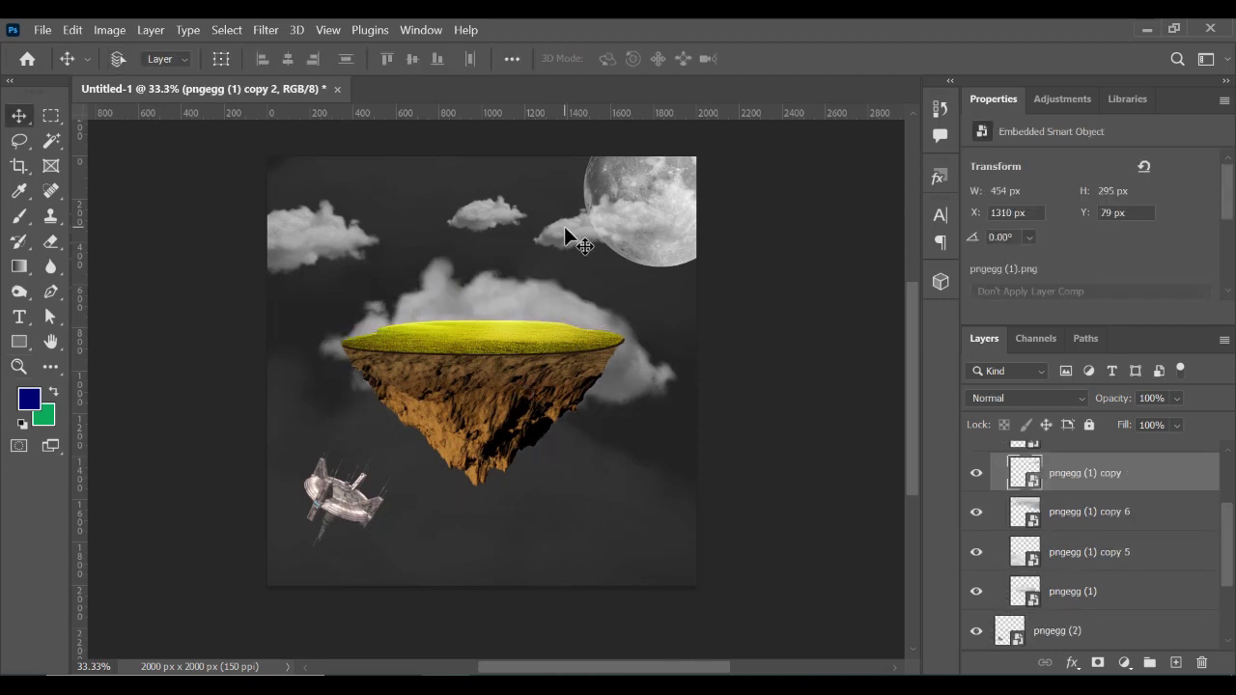
pyautogui.moveTo(569, 226); pyautogui.dragTo(595, 222)
pyautogui.click(542, 309)
pyautogui.moveTo(543, 303); pyautogui.dragTo(542, 274)
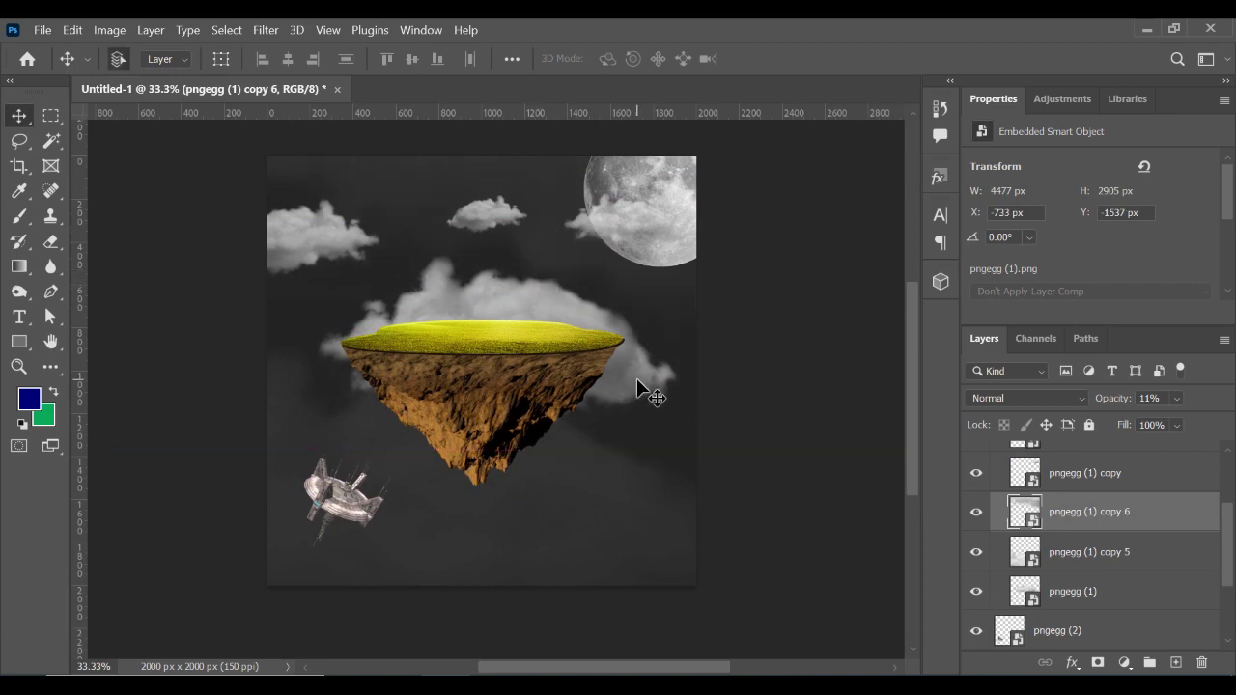
pyautogui.moveTo(637, 389); pyautogui.dragTo(619, 410)
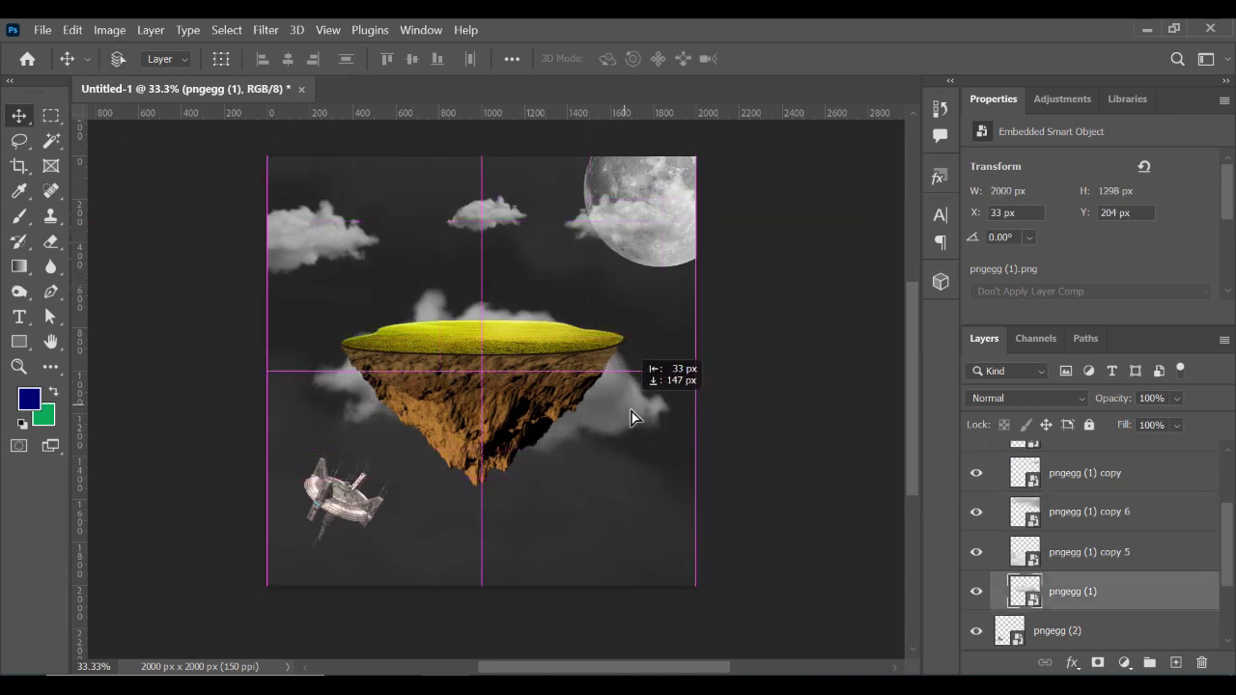
pyautogui.moveTo(619, 410); pyautogui.dragTo(628, 397)
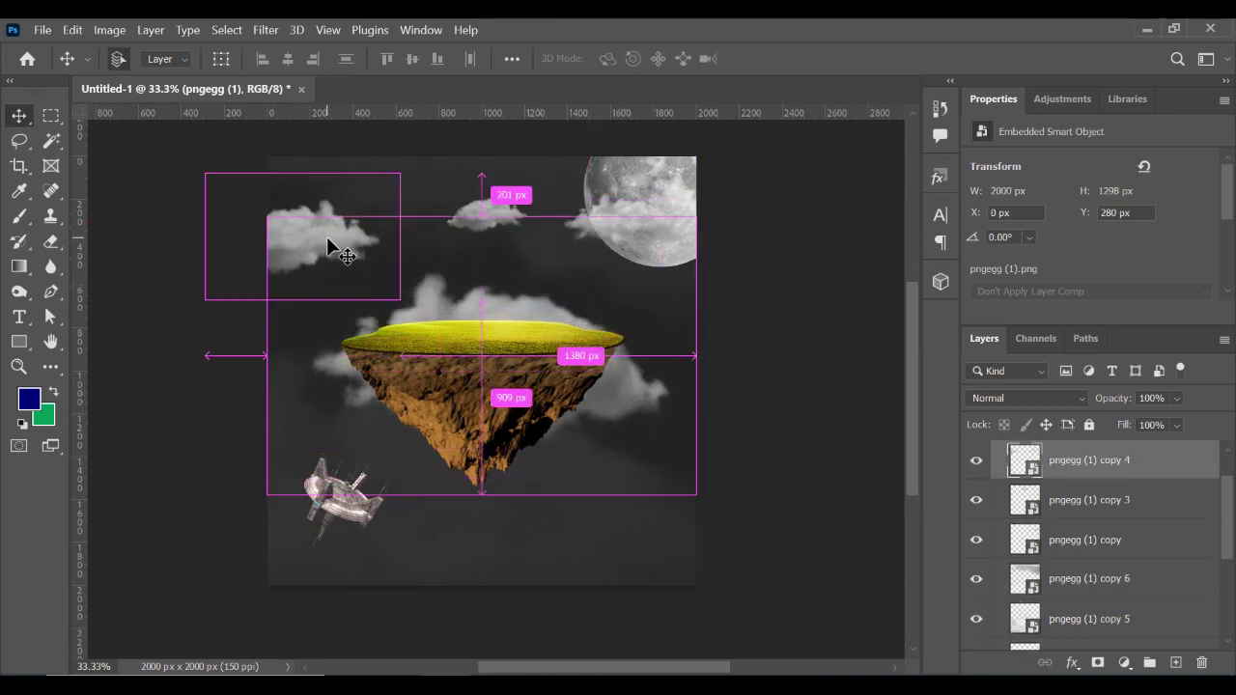
pyautogui.moveTo(331, 243); pyautogui.dragTo(323, 231)
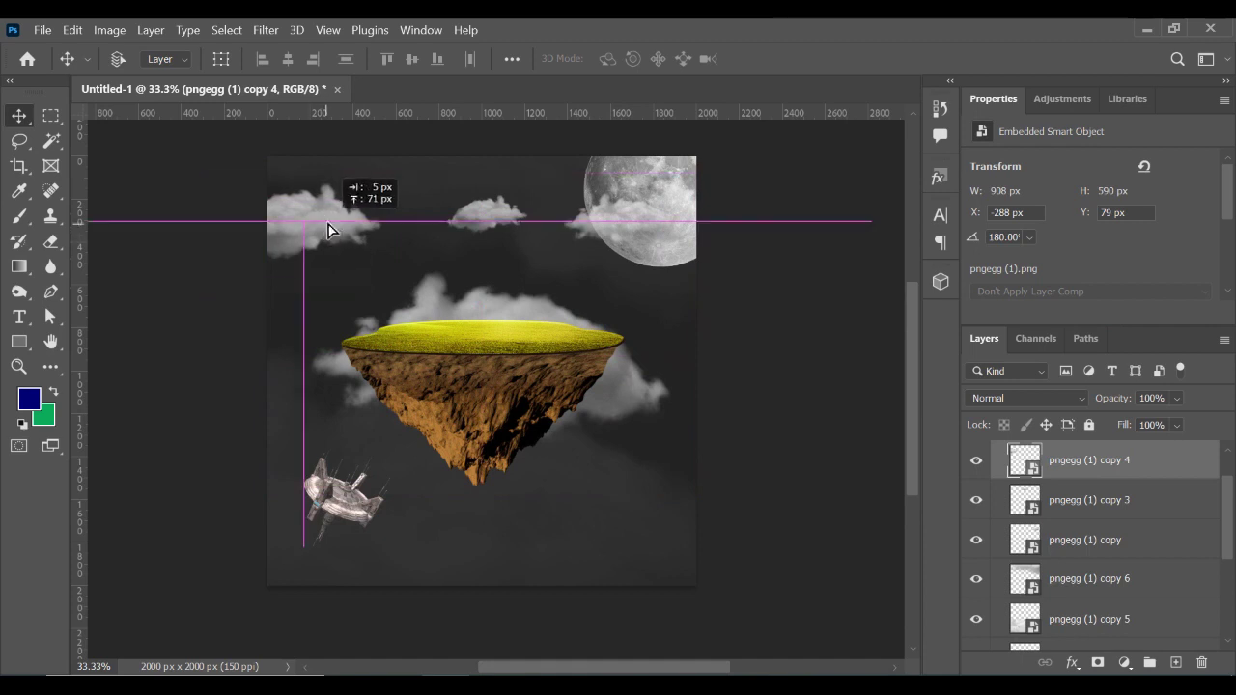
# Shrink the small top-centre cloud pngegg (1) copy 3 to 376 × 244 px
pyautogui.keyDown('ctrl'); pyautogui.click(492, 217); pyautogui.keyUp('ctrl')
pyautogui.hotkey('ctrl', 't')
pyautogui.moveTo(536, 241); pyautogui.dragTo(525, 248)
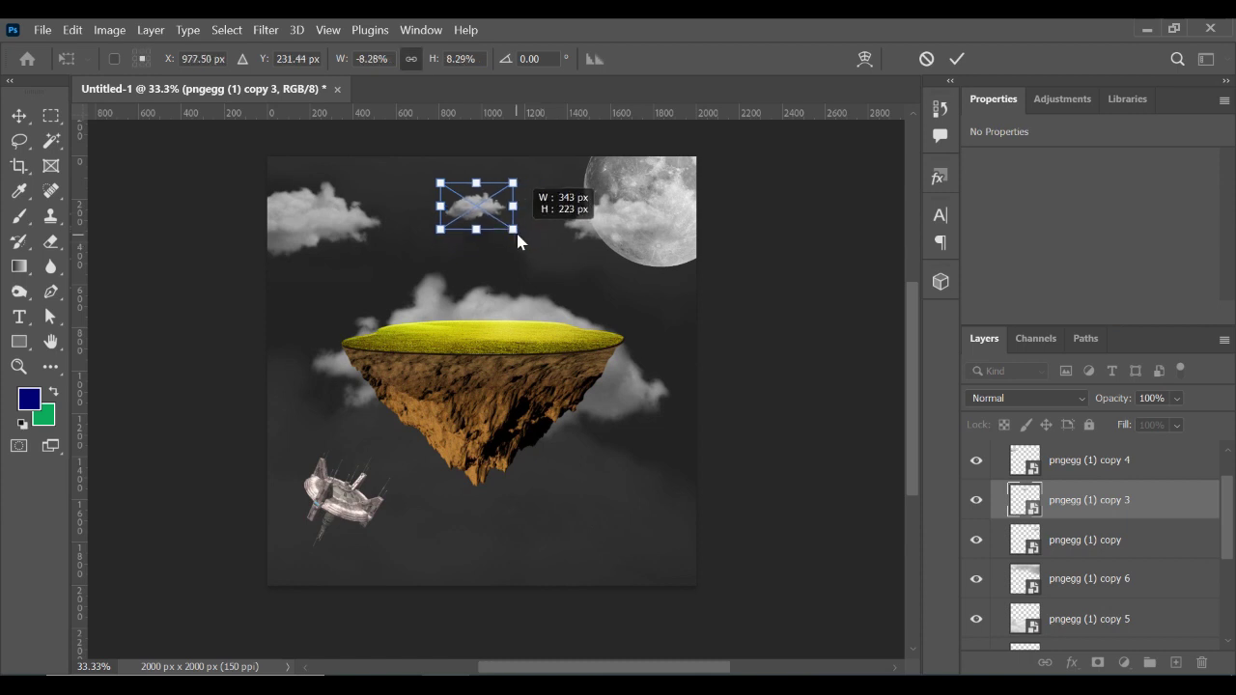
pyautogui.click(956, 58)
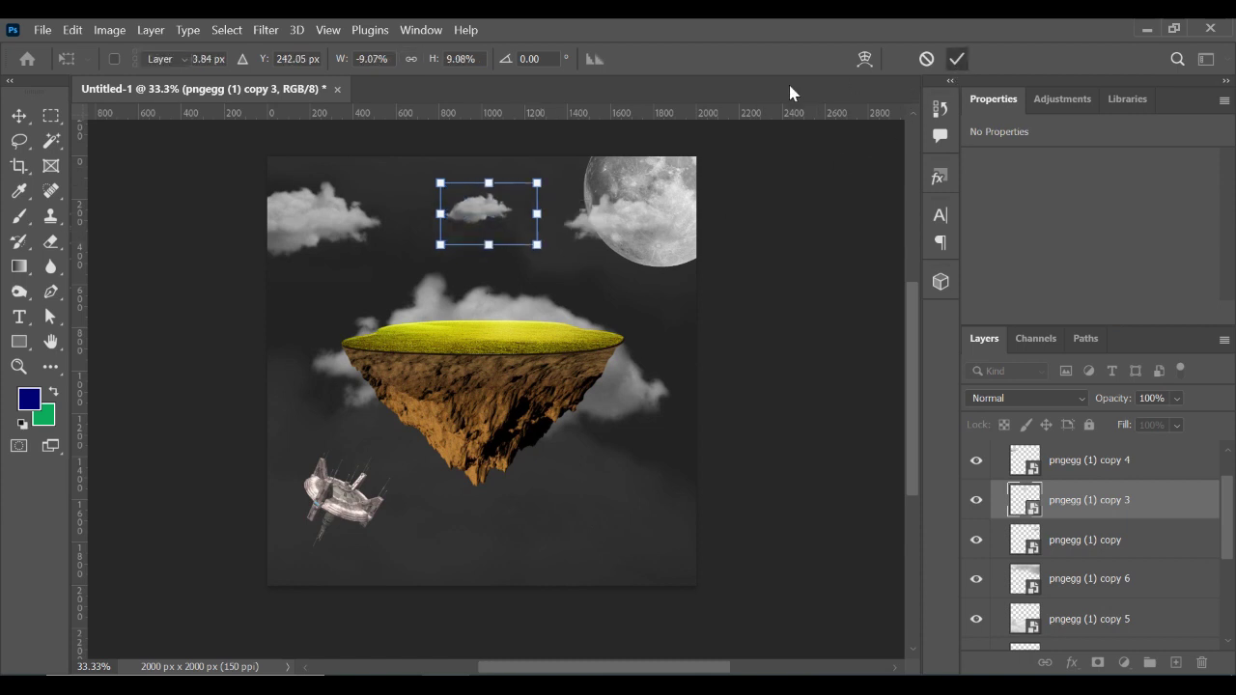
pyautogui.moveTo(483, 214); pyautogui.dragTo(470, 201)
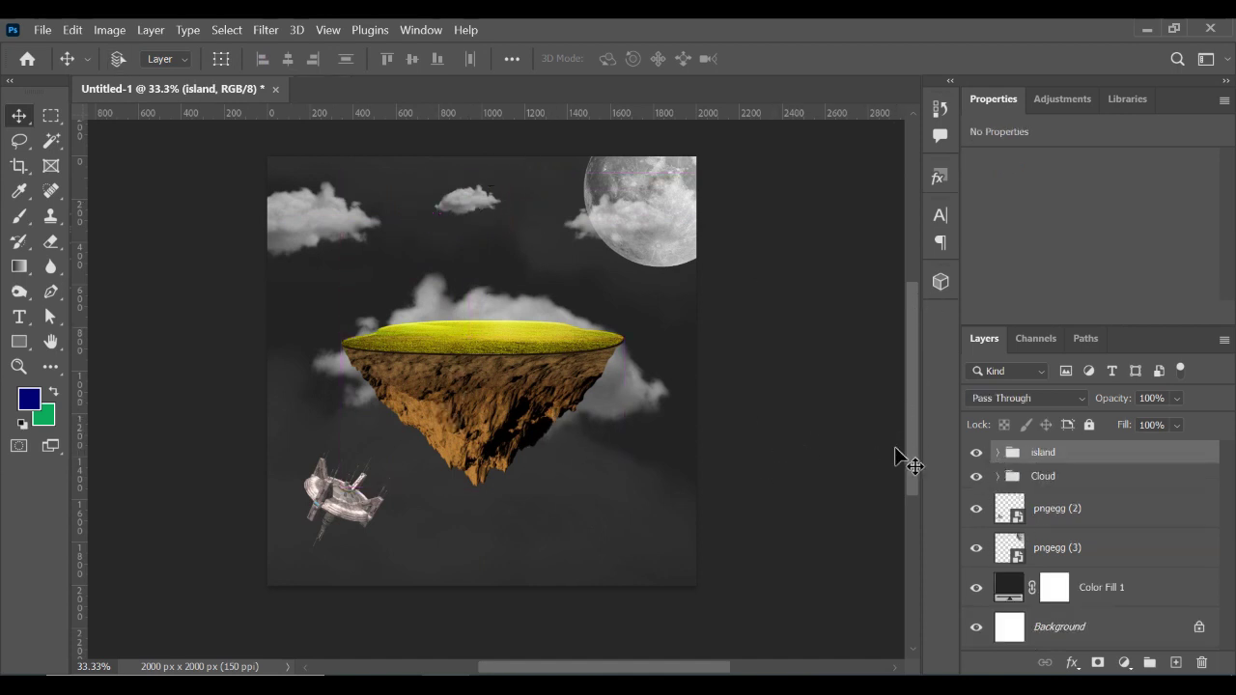
# Scale the island group up slightly and move it lower, in front of the big cloud
pyautogui.hotkey('ctrl', 't')
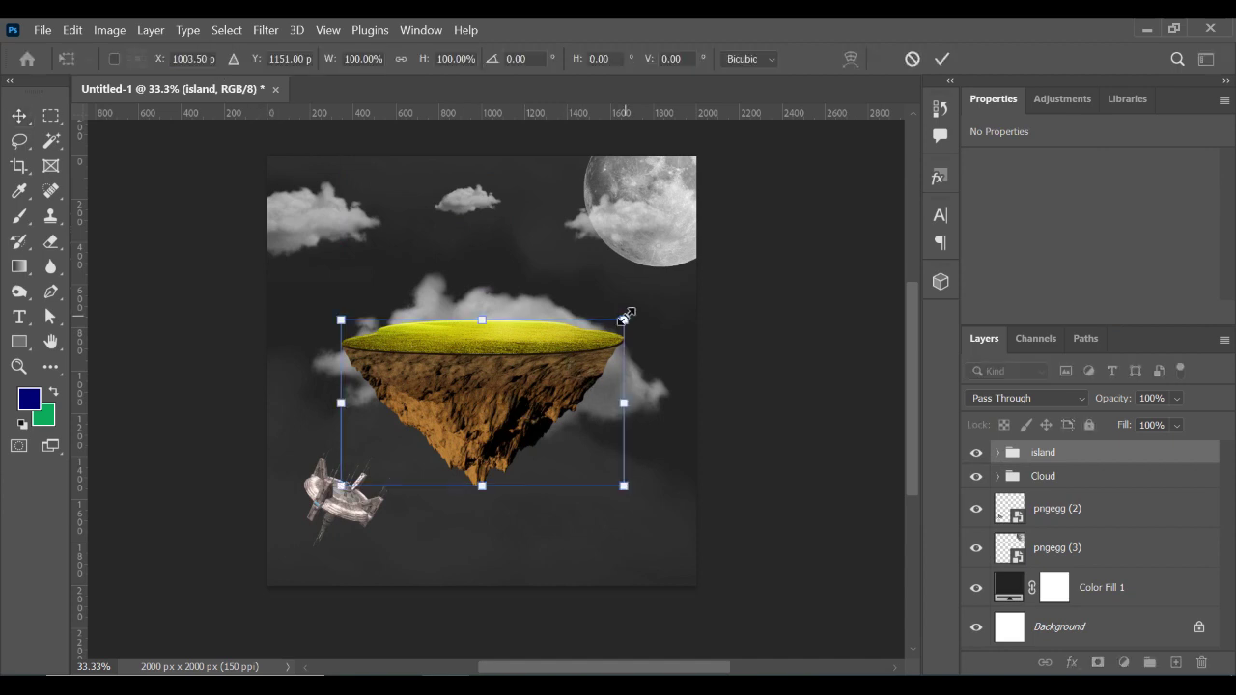
pyautogui.moveTo(626, 315); pyautogui.dragTo(651, 307)
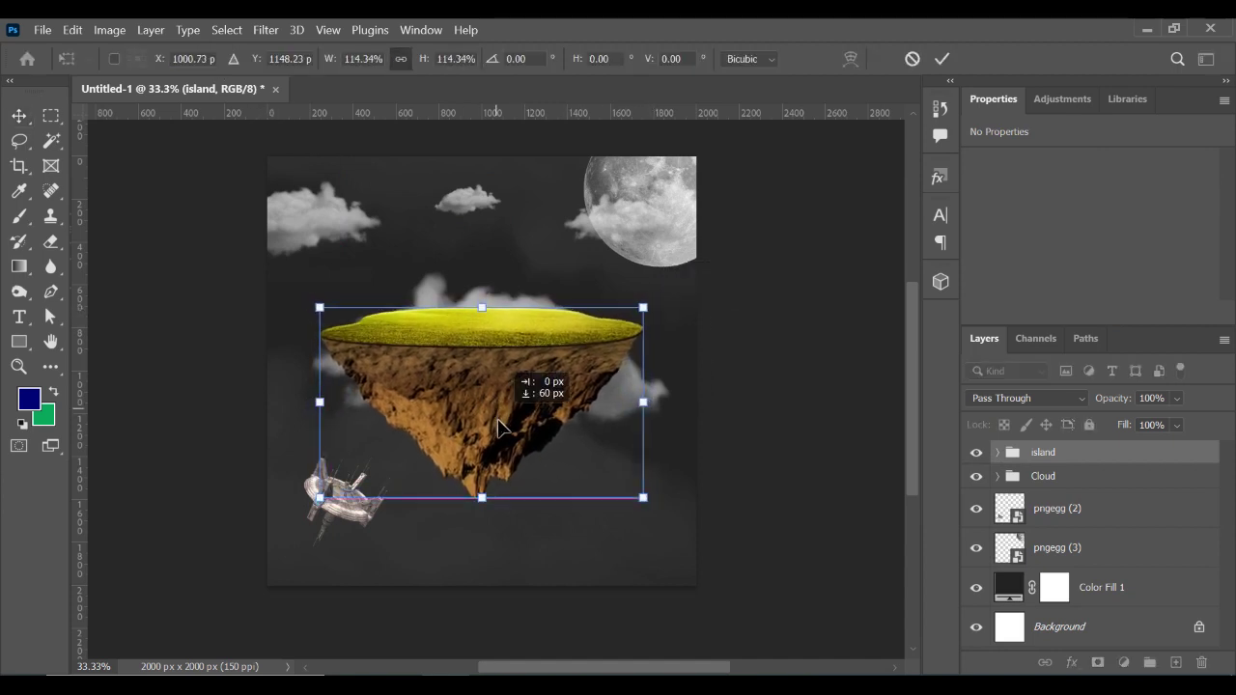
pyautogui.moveTo(504, 397); pyautogui.dragTo(503, 432)
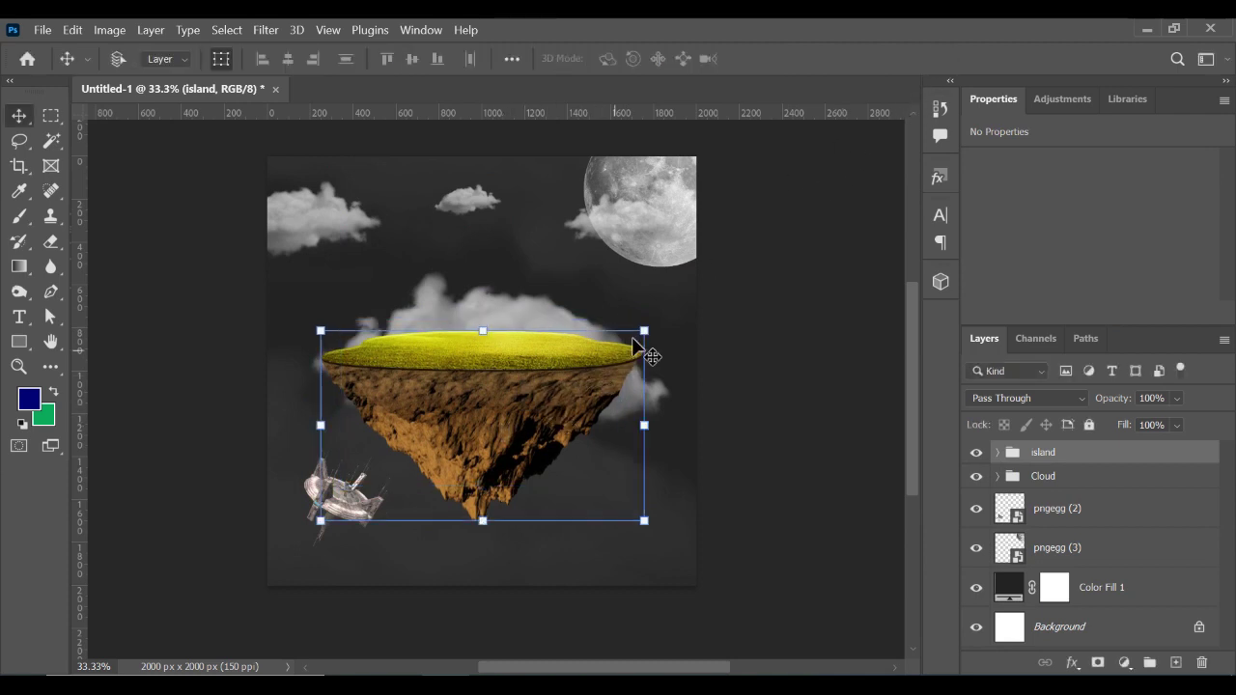
pyautogui.moveTo(644, 330); pyautogui.dragTo(639, 335)
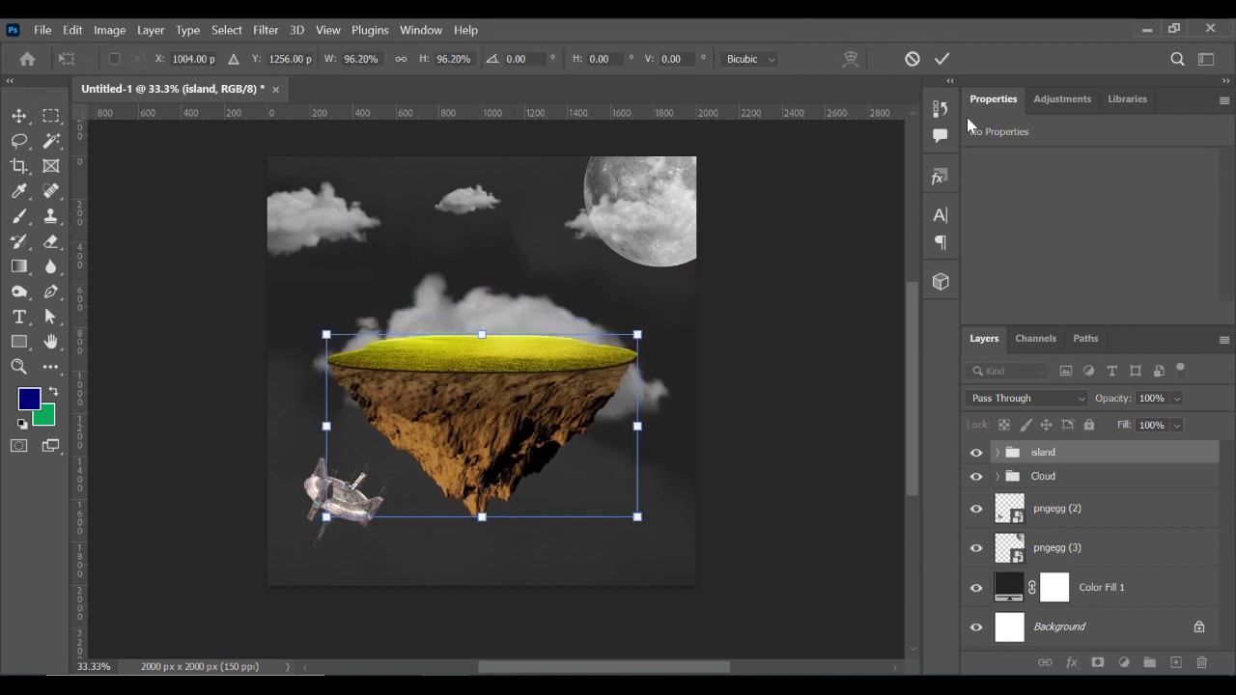
pyautogui.click(942, 59)
pyautogui.moveTo(563, 423); pyautogui.dragTo(564, 423)
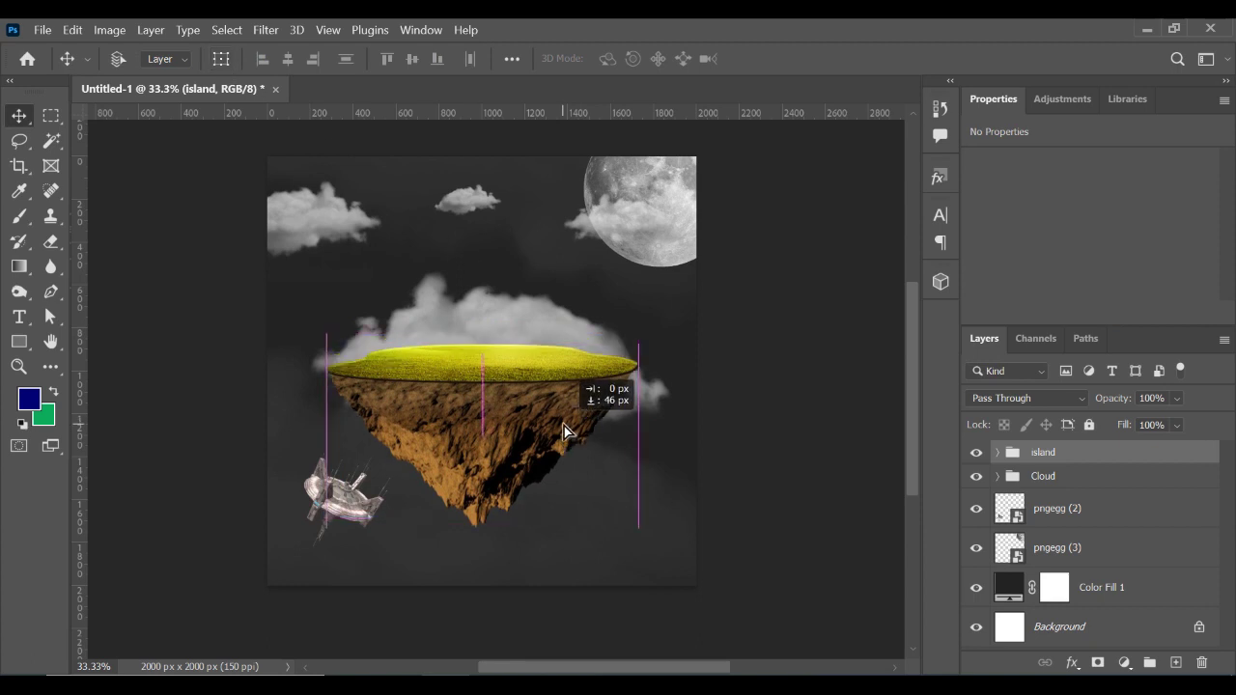